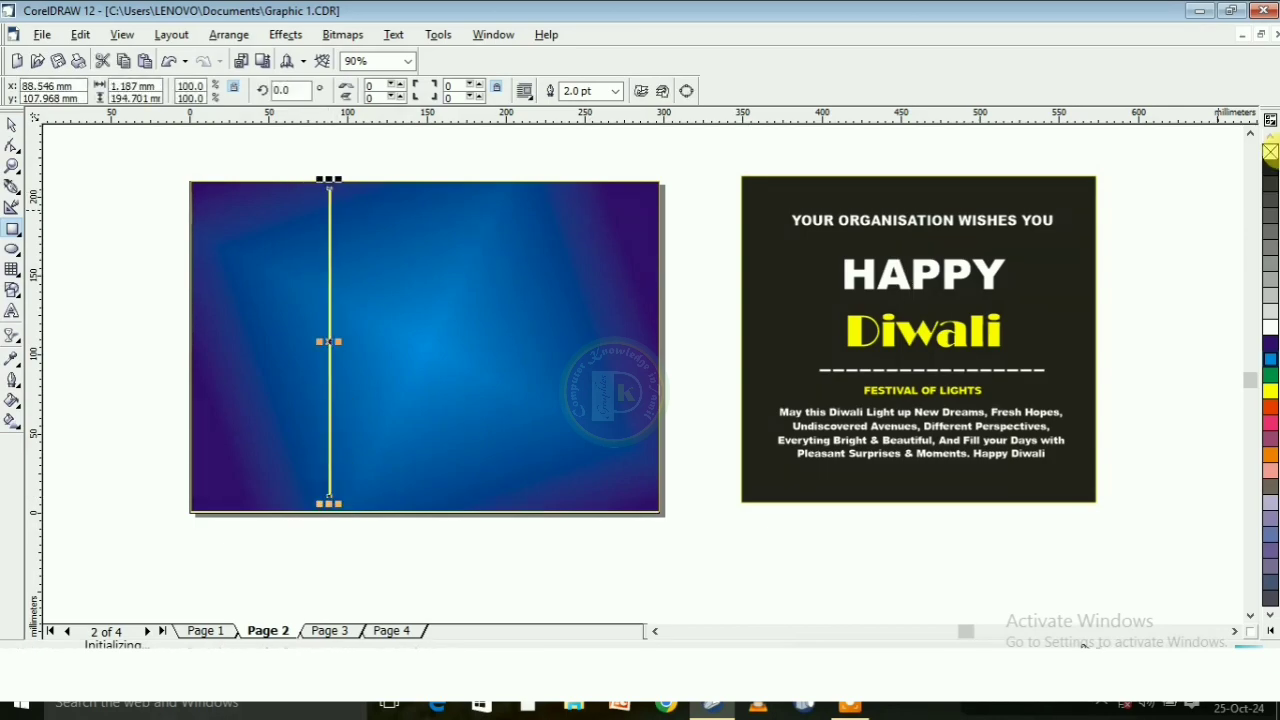
# Remove the outline from the thin white vertical bar on the blue background and deselect it
pyautogui.rightClick(1270, 153)
pyautogui.press('space')
pyautogui.click(711, 131)
pyautogui.click(11, 251)
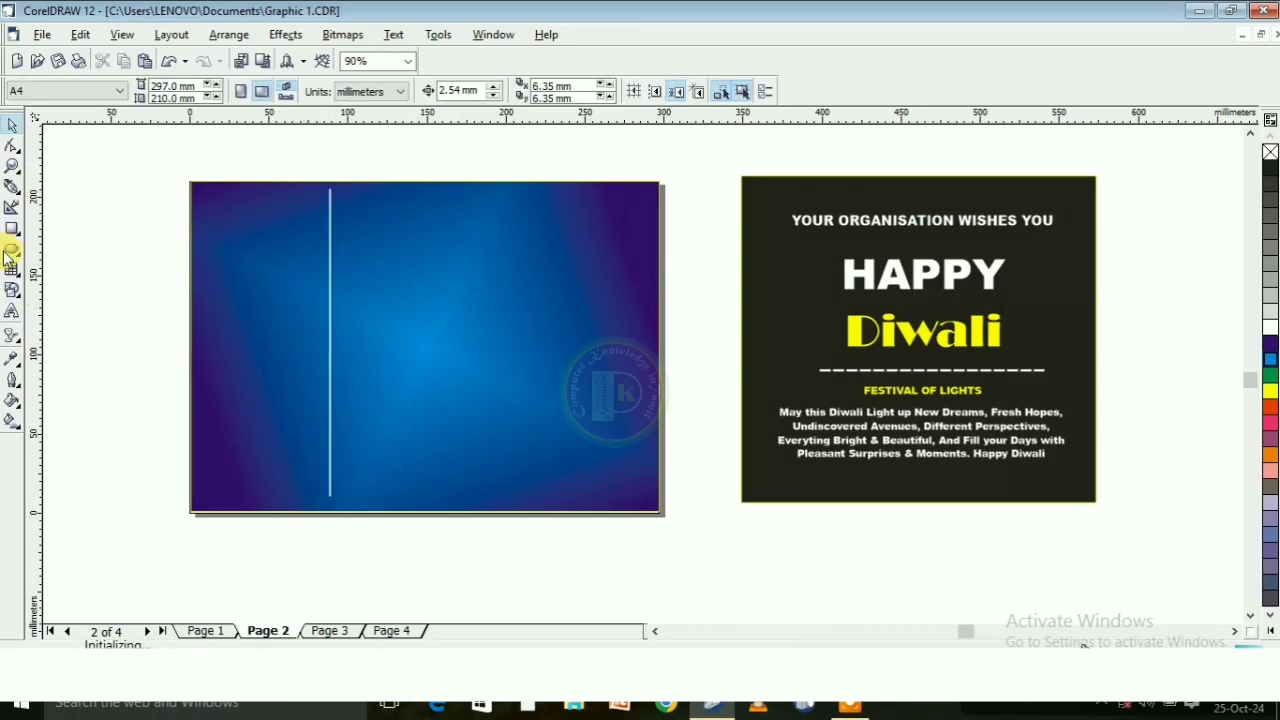
# Draw a closed five-cornered shape with a pointed top beside the page, about 84 mm wide and 195 mm tall
pyautogui.click(12, 187)
pyautogui.hscroll(-5, 251, 203)
pyautogui.click(271, 177)
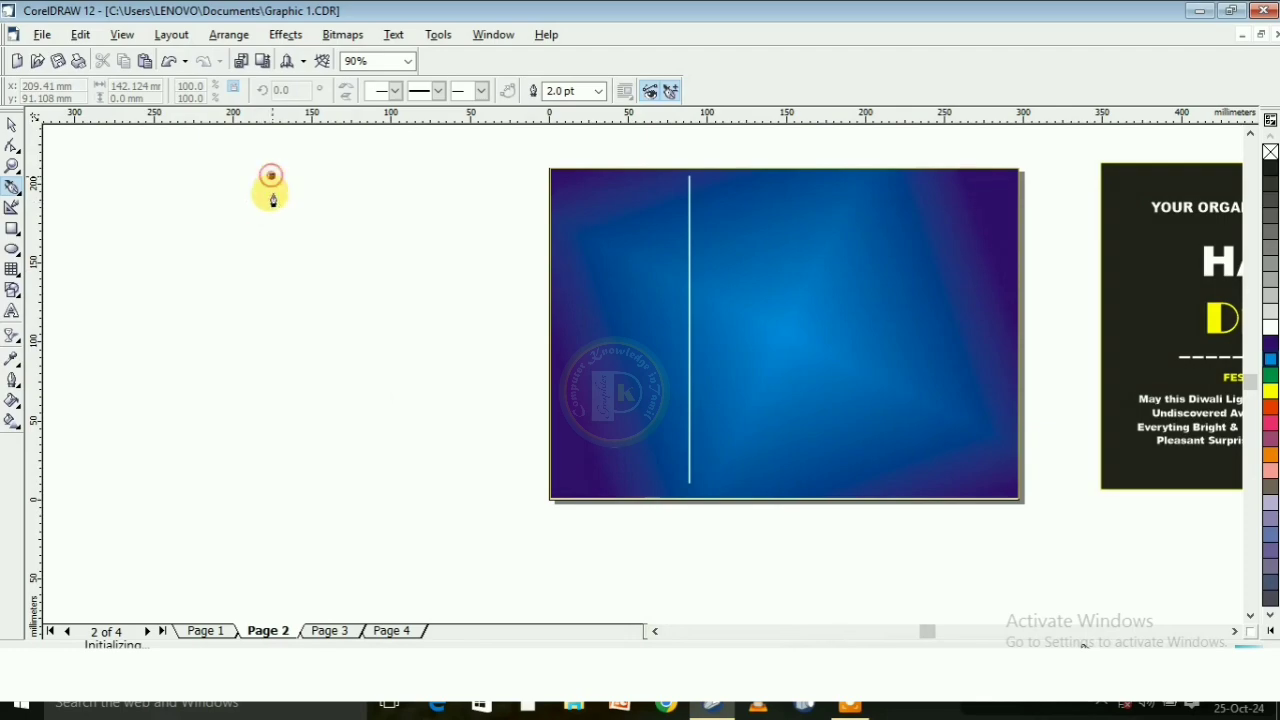
pyautogui.click(212, 266)
pyautogui.click(218, 325)
pyautogui.click(213, 483)
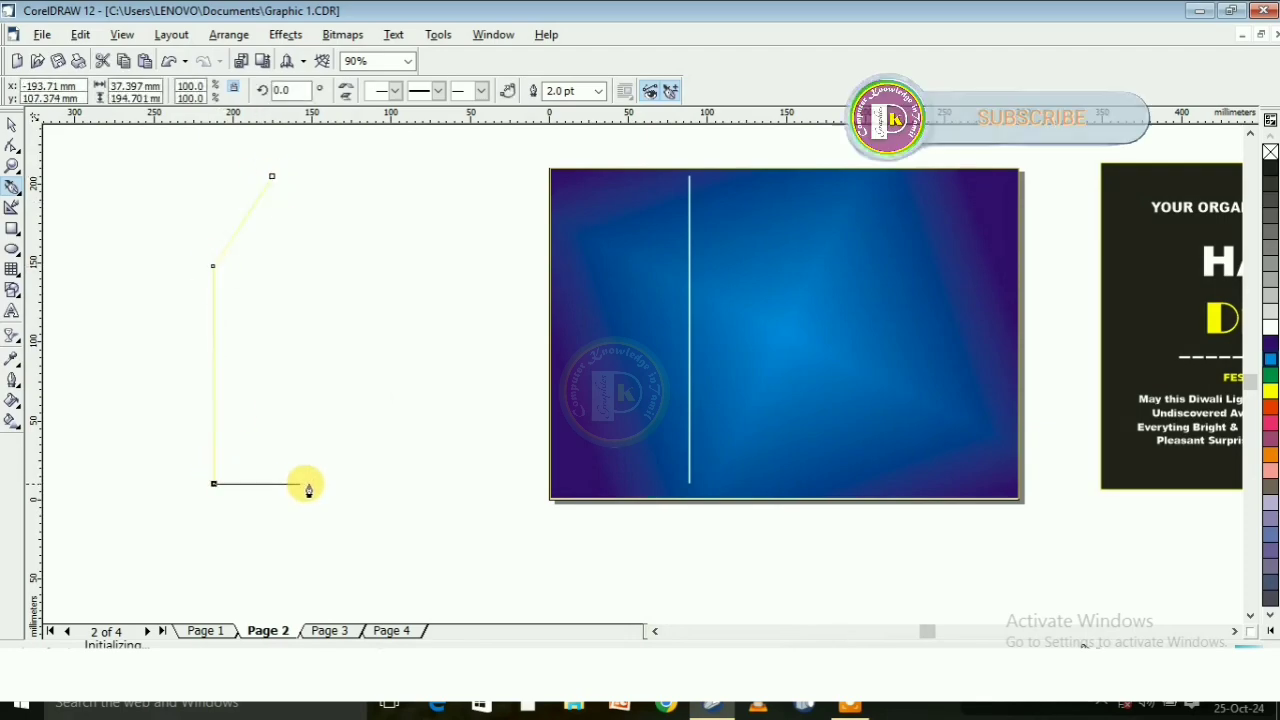
pyautogui.click(345, 483)
pyautogui.click(340, 263)
pyautogui.click(271, 176)
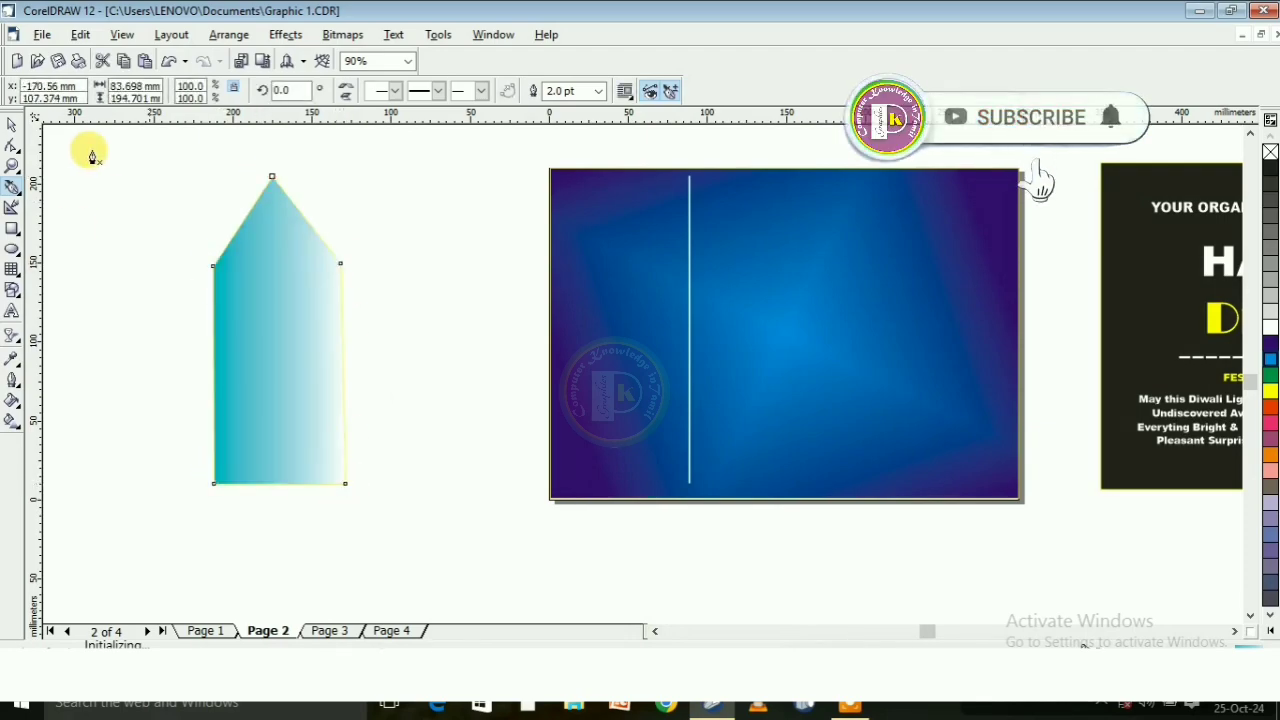
# Set the pointed shape's outline to None and fill it with yellow
pyautogui.click(11, 124)
pyautogui.click(704, 91)
pyautogui.click(666, 109)
pyautogui.click(1270, 391)
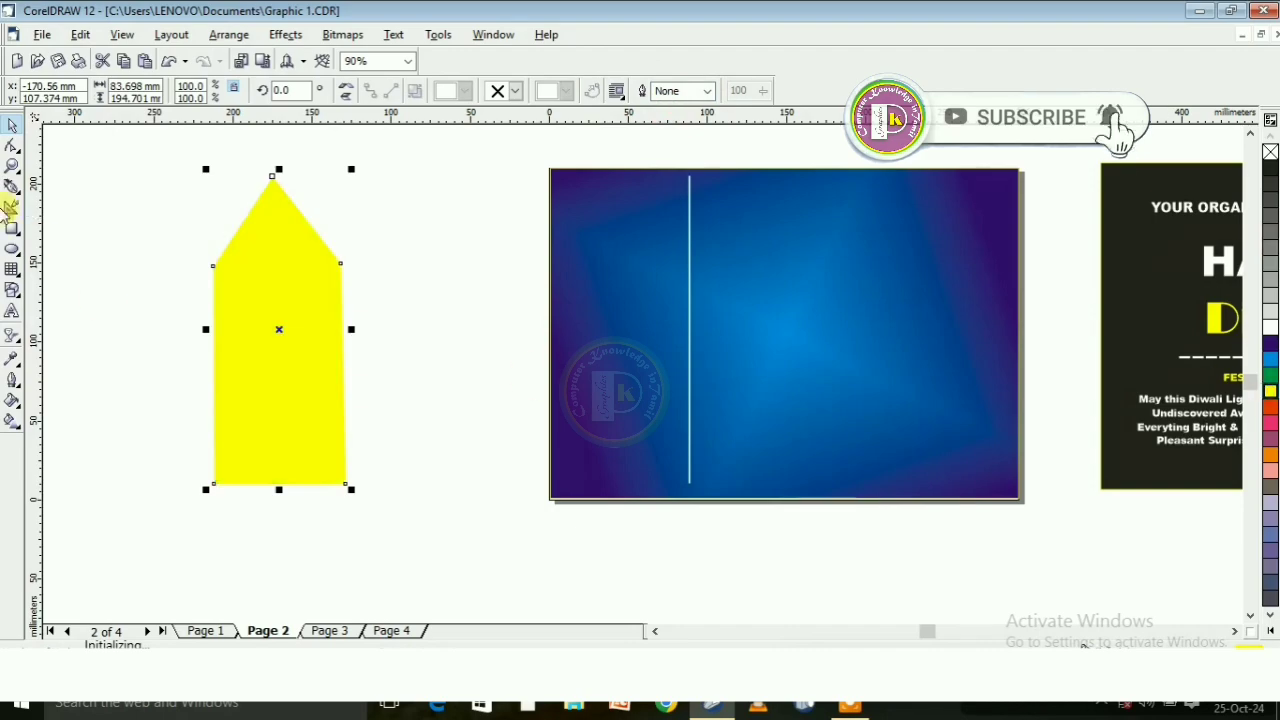
# Convert the yellow shape's left sloping edge to a curve and bend it into an S-shaped shoulder
pyautogui.click(12, 146)
pyautogui.click(240, 222)
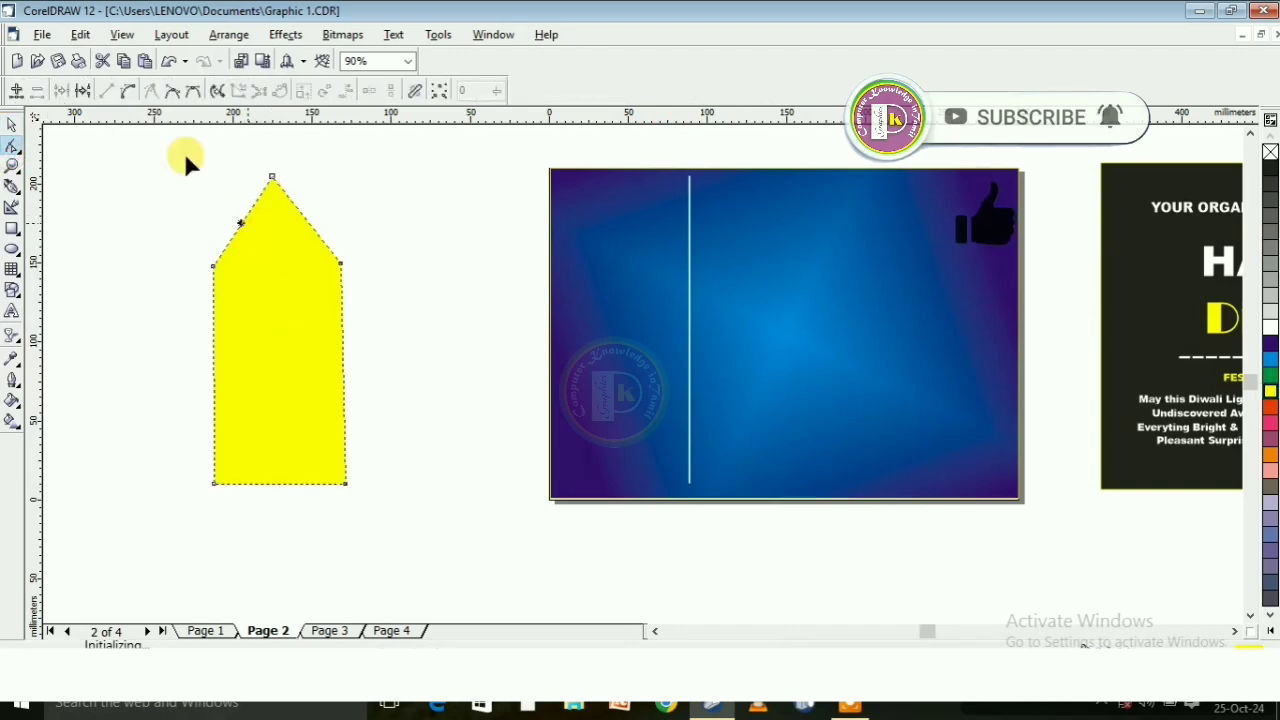
pyautogui.click(128, 91)
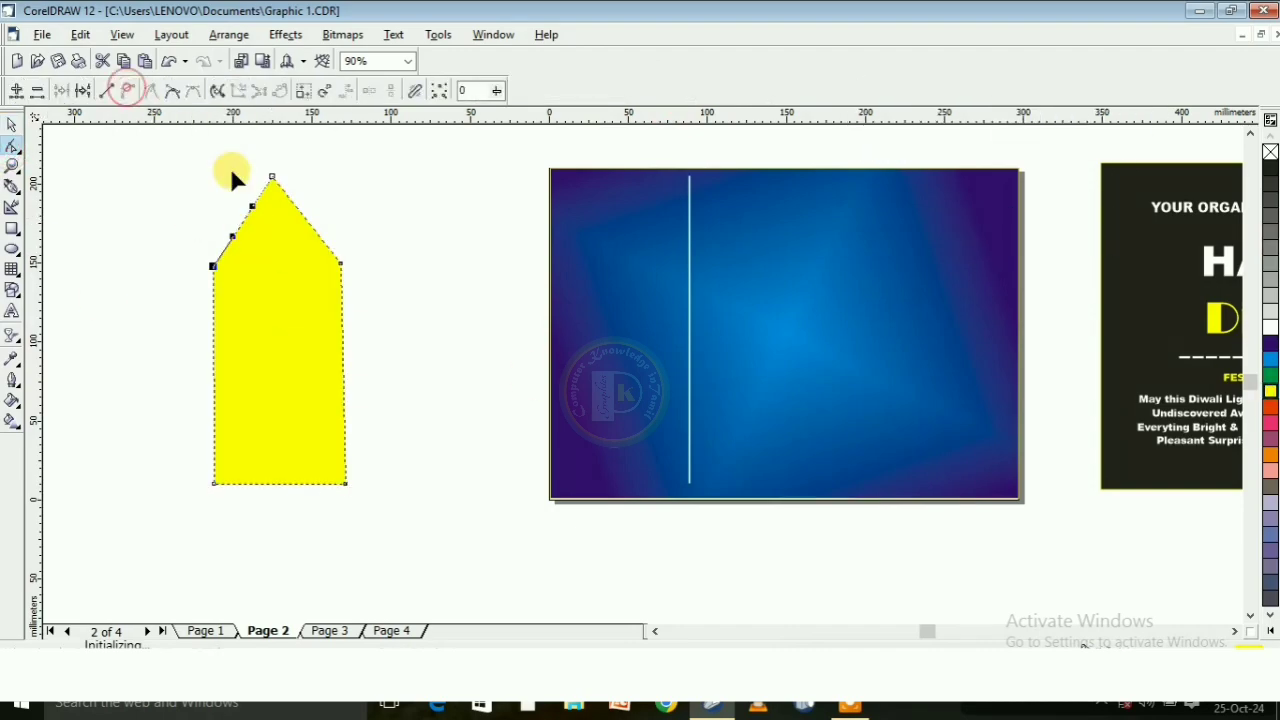
pyautogui.scroll(2, 240, 203)
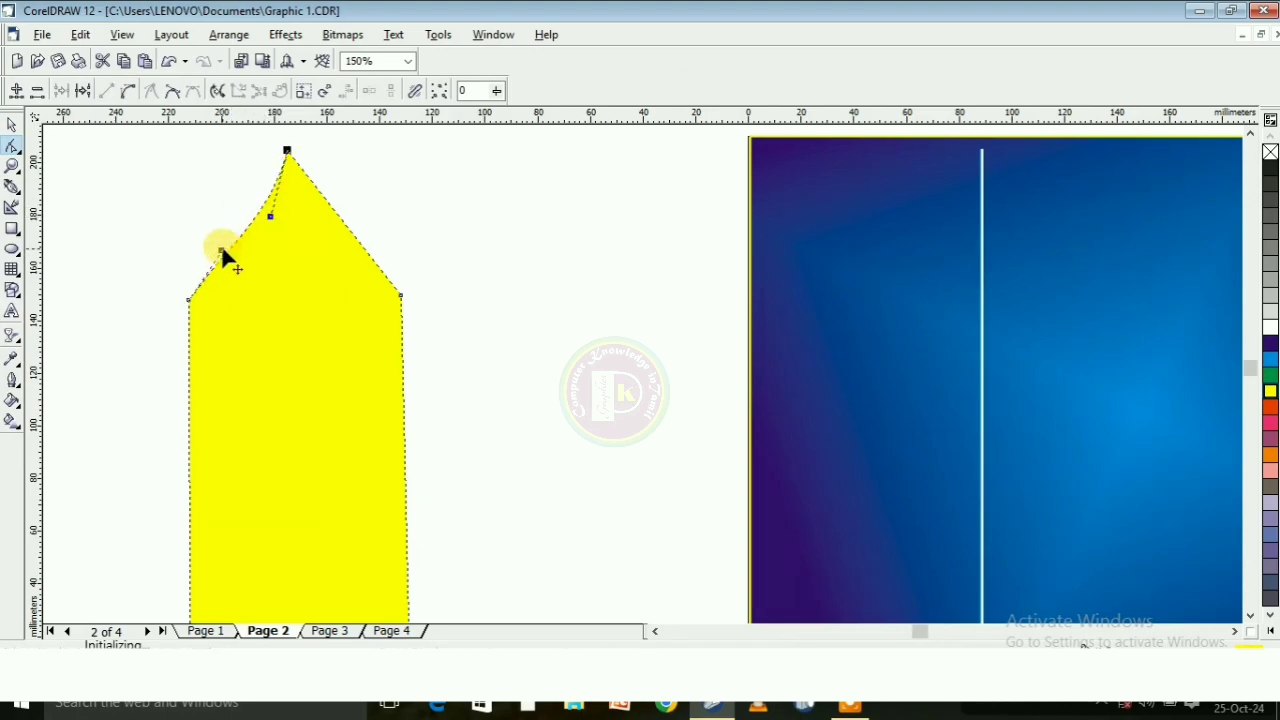
pyautogui.moveTo(221, 249); pyautogui.dragTo(178, 214)
# Convert the right sloping edge to a curve and bend it to match the left shoulder
pyautogui.click(338, 216)
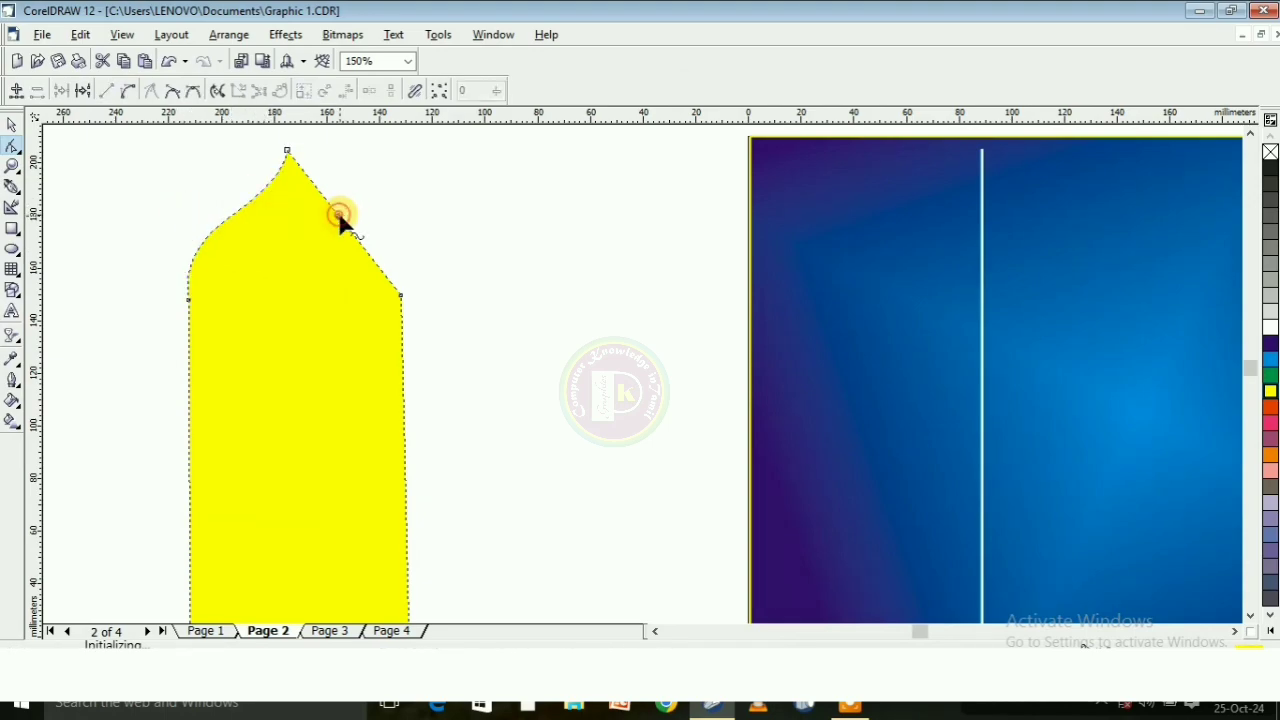
pyautogui.click(131, 92)
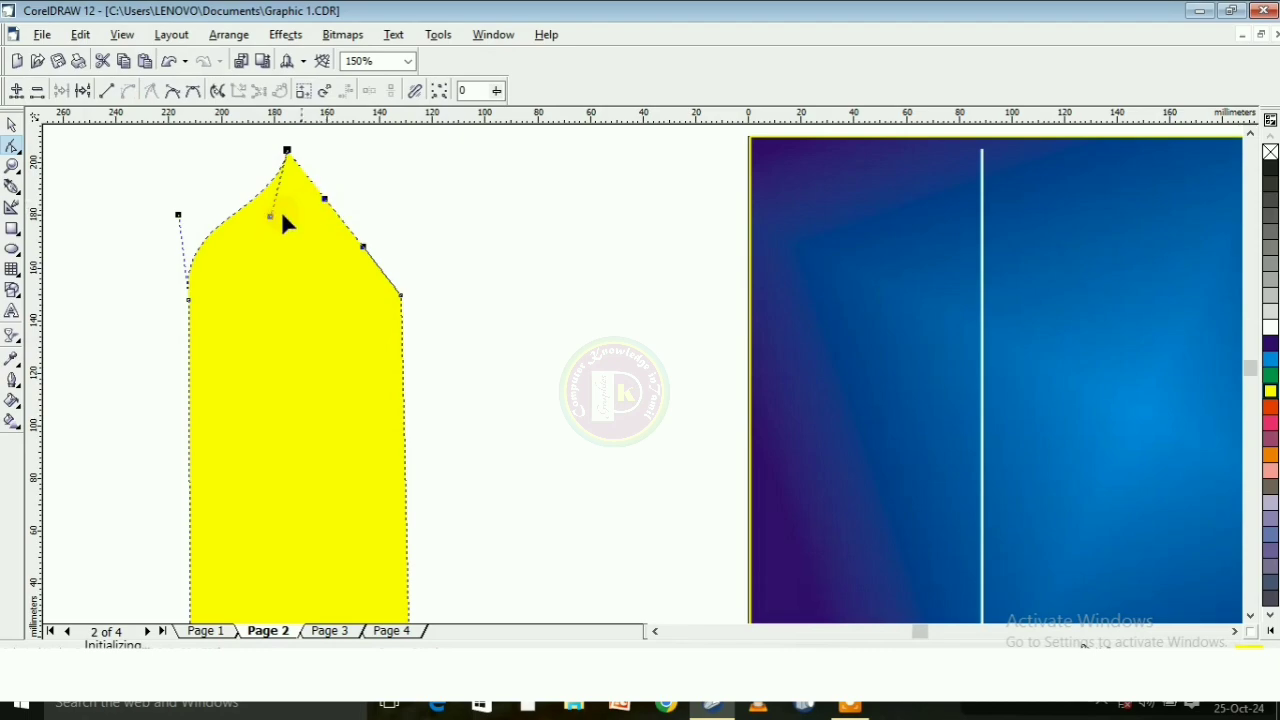
pyautogui.moveTo(309, 209); pyautogui.dragTo(380, 209)
pyautogui.scroll(-1, 380, 209)
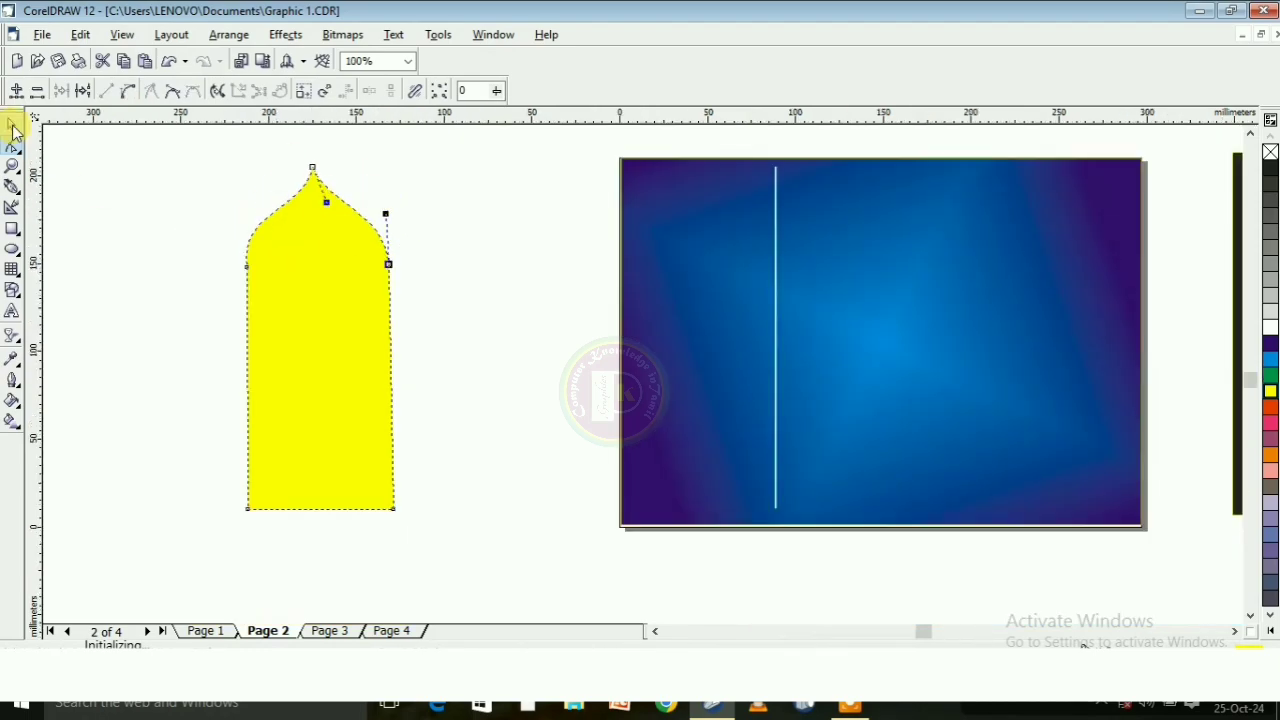
# Scale the yellow petal shape down proportionally to about 67.4 %
pyautogui.click(12, 124)
pyautogui.click(350, 323)
pyautogui.scroll(-1, 350, 323)
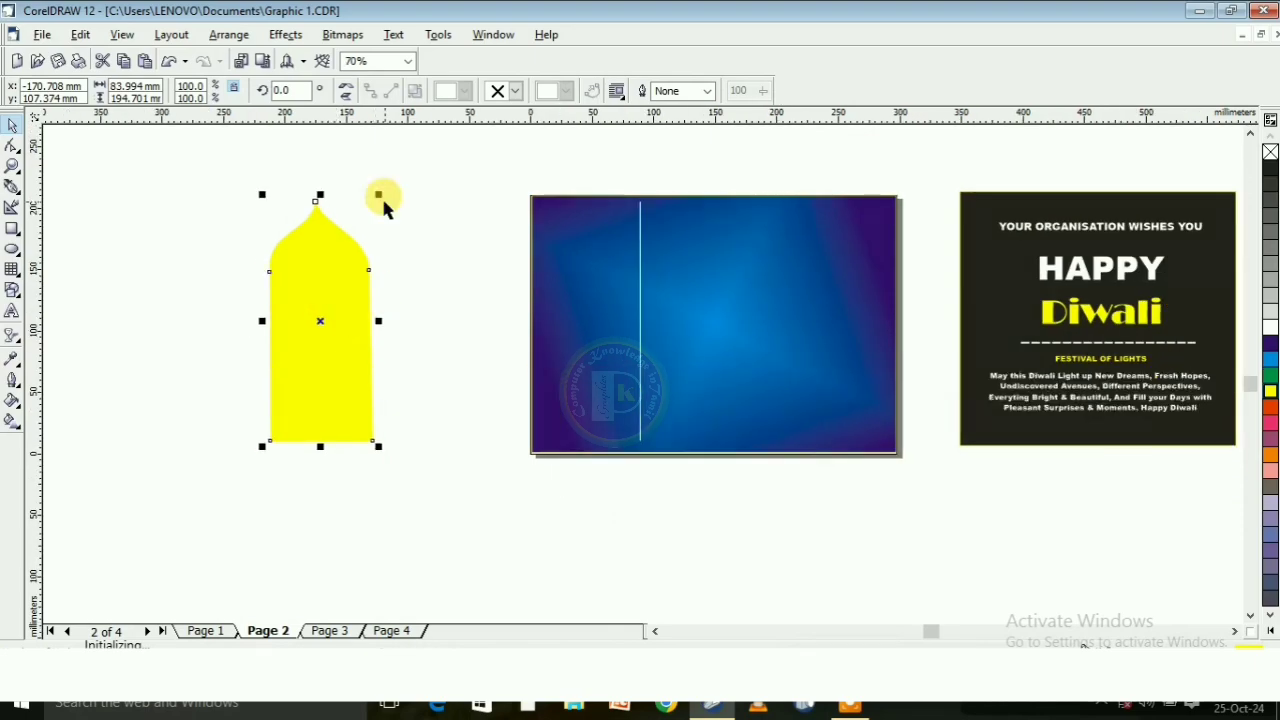
pyautogui.moveTo(377, 194); pyautogui.dragTo(340, 277)
# Place a copy of the petal directly below the original and mirror it so its tip points down
pyautogui.moveTo(316, 361); pyautogui.dragTo(339, 413)
pyautogui.click(347, 91)
pyautogui.scroll(2, 330, 400)
pyautogui.scroll(-1, 228, 330)
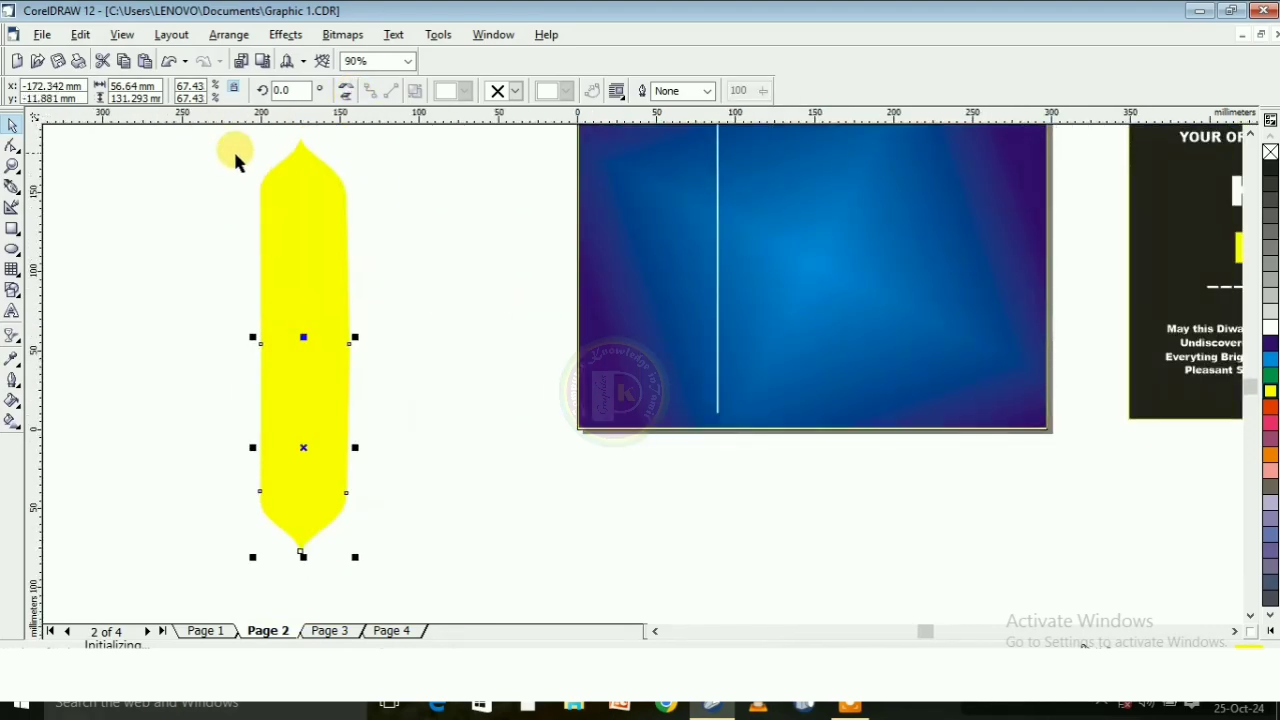
# Select both petal halves, duplicate them and rotate the copy by 90° to form a cross
pyautogui.scroll(-1, 233, 148)
pyautogui.moveTo(199, 130); pyautogui.dragTo(454, 309)
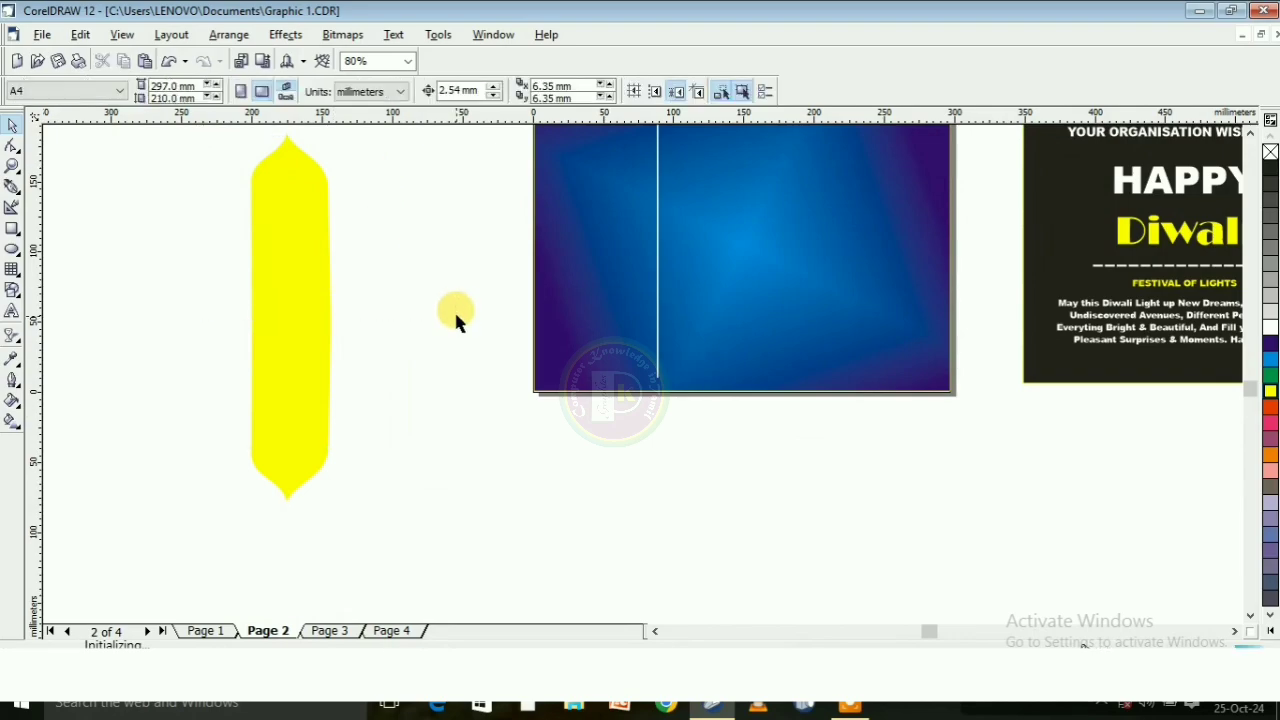
pyautogui.scroll(-1, 454, 309)
pyautogui.moveTo(451, 487); pyautogui.dragTo(450, 490)
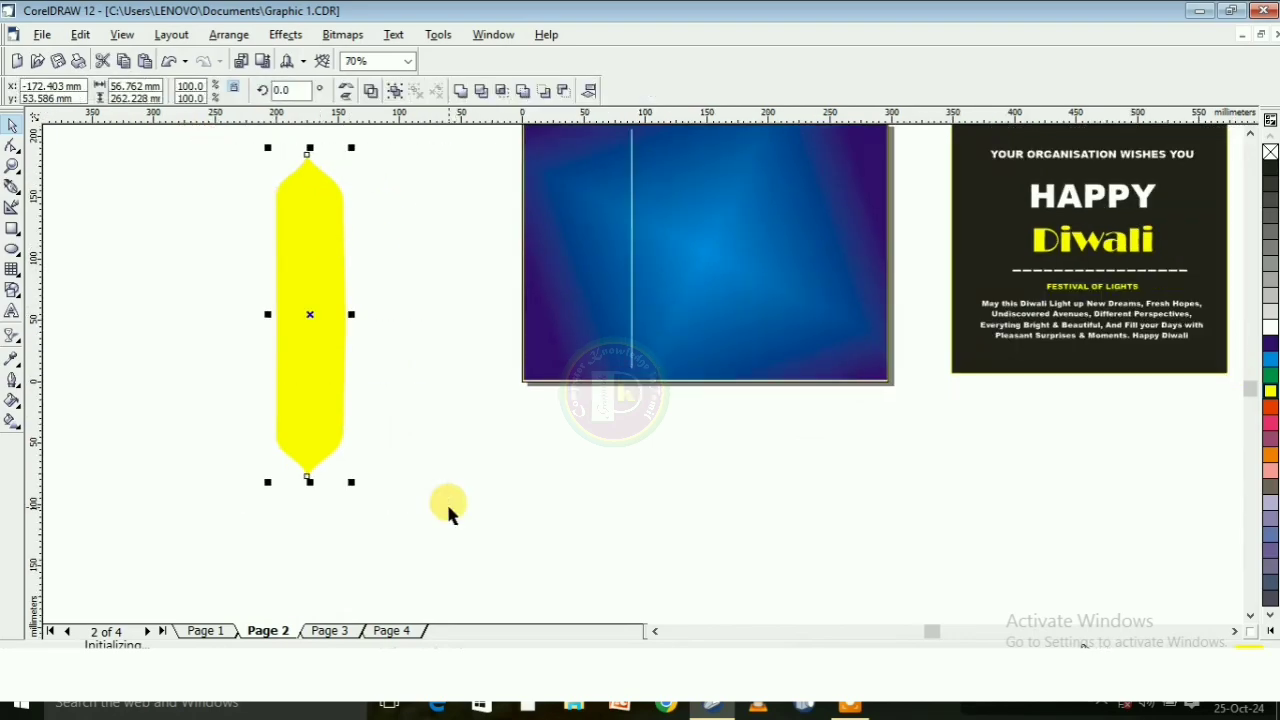
pyautogui.hotkey('ctrl', 'd')
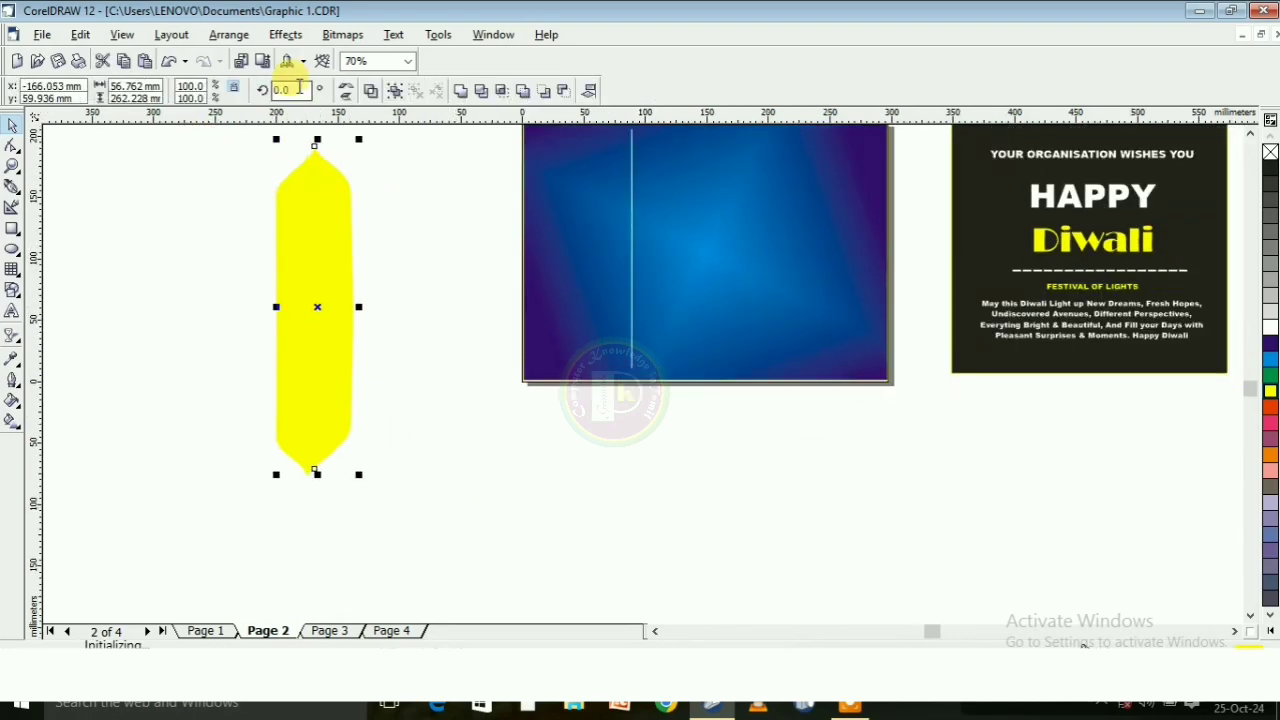
pyautogui.moveTo(297, 89); pyautogui.dragTo(266, 96)
pyautogui.write('90')
pyautogui.press('Return')
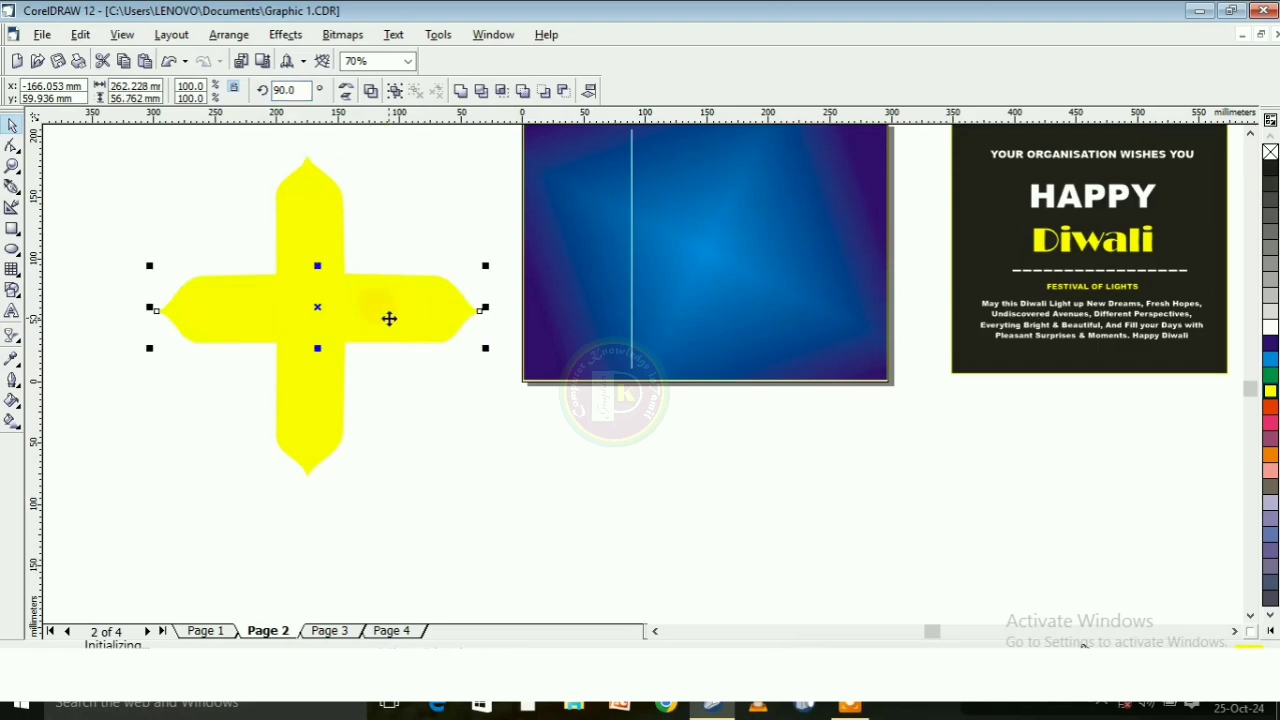
# Duplicate the rotated petal pair again and place the vertical copy over the centre of the cross
pyautogui.hotkey('ctrl', 'd')
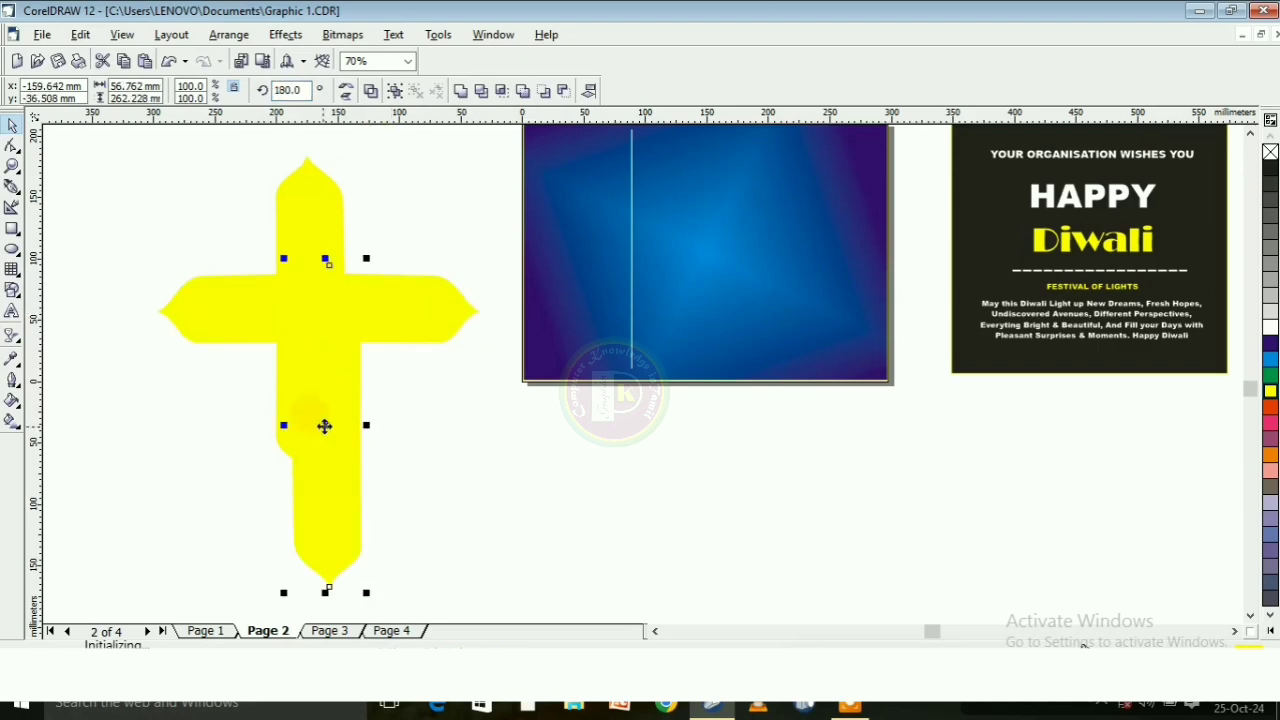
pyautogui.moveTo(324, 426); pyautogui.dragTo(247, 312)
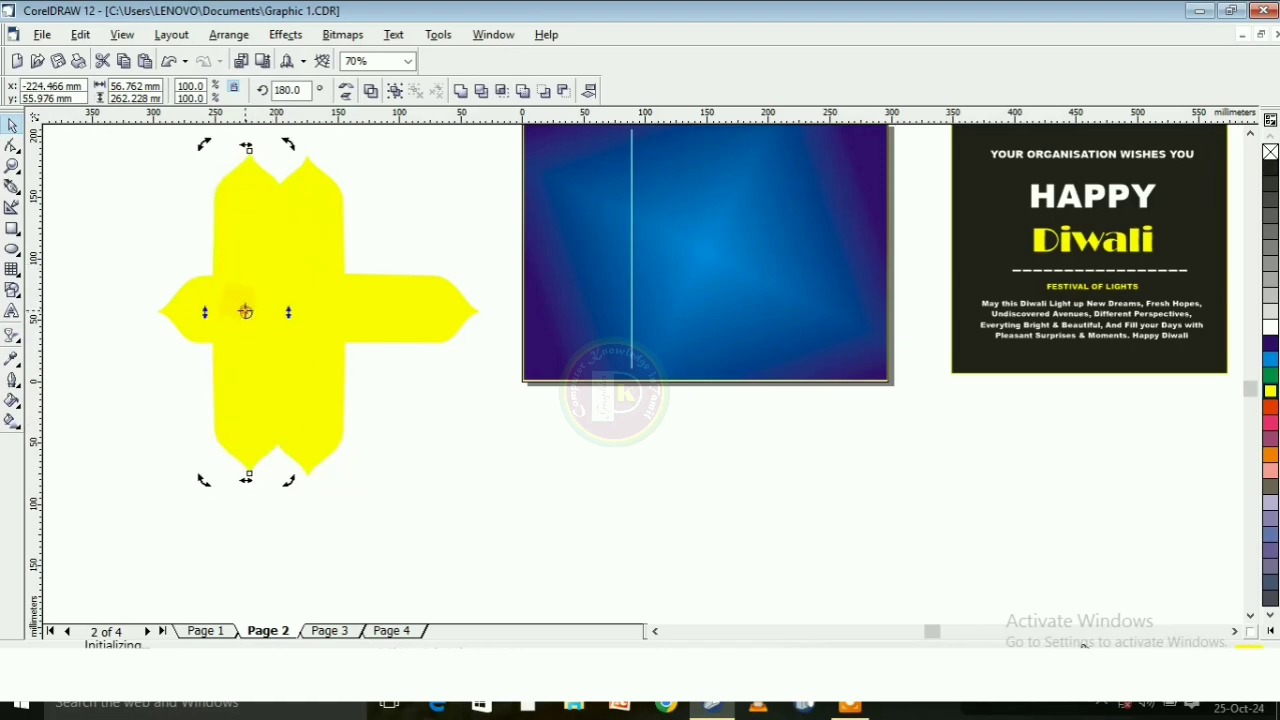
pyautogui.hotkey('ctrl', 'z')
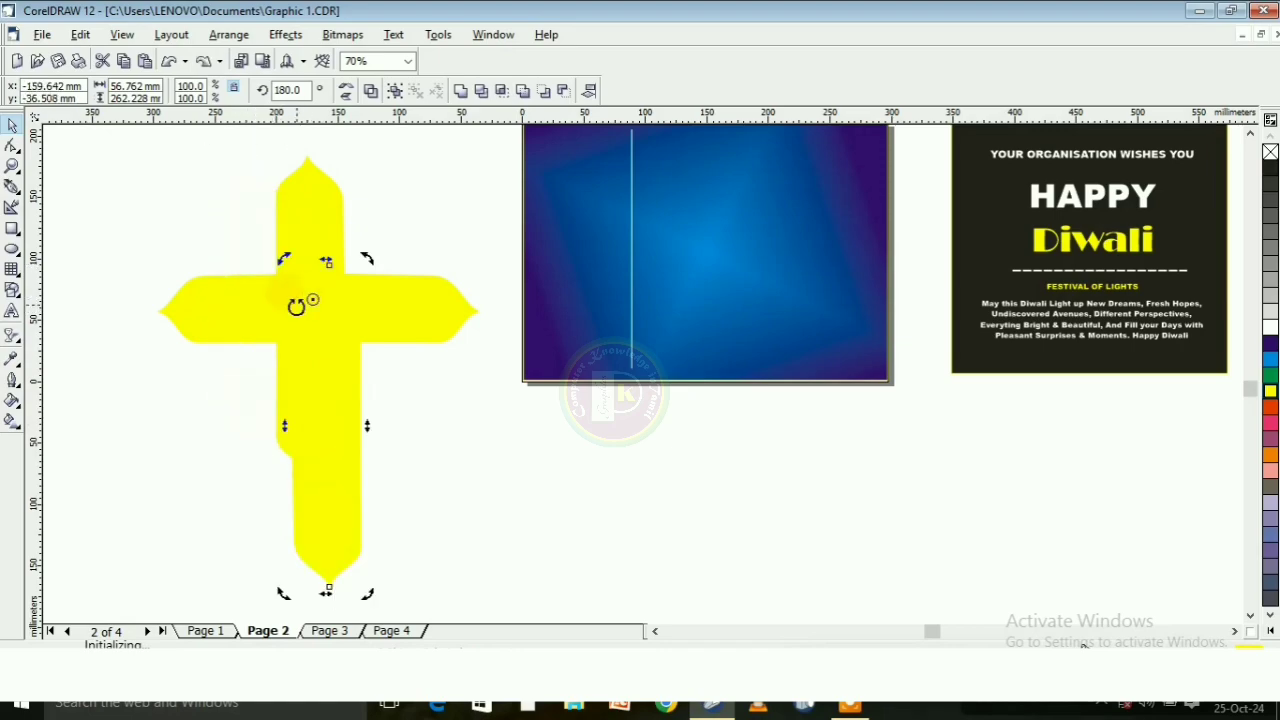
pyautogui.moveTo(313, 300); pyautogui.dragTo(294, 197)
pyautogui.click(312, 252)
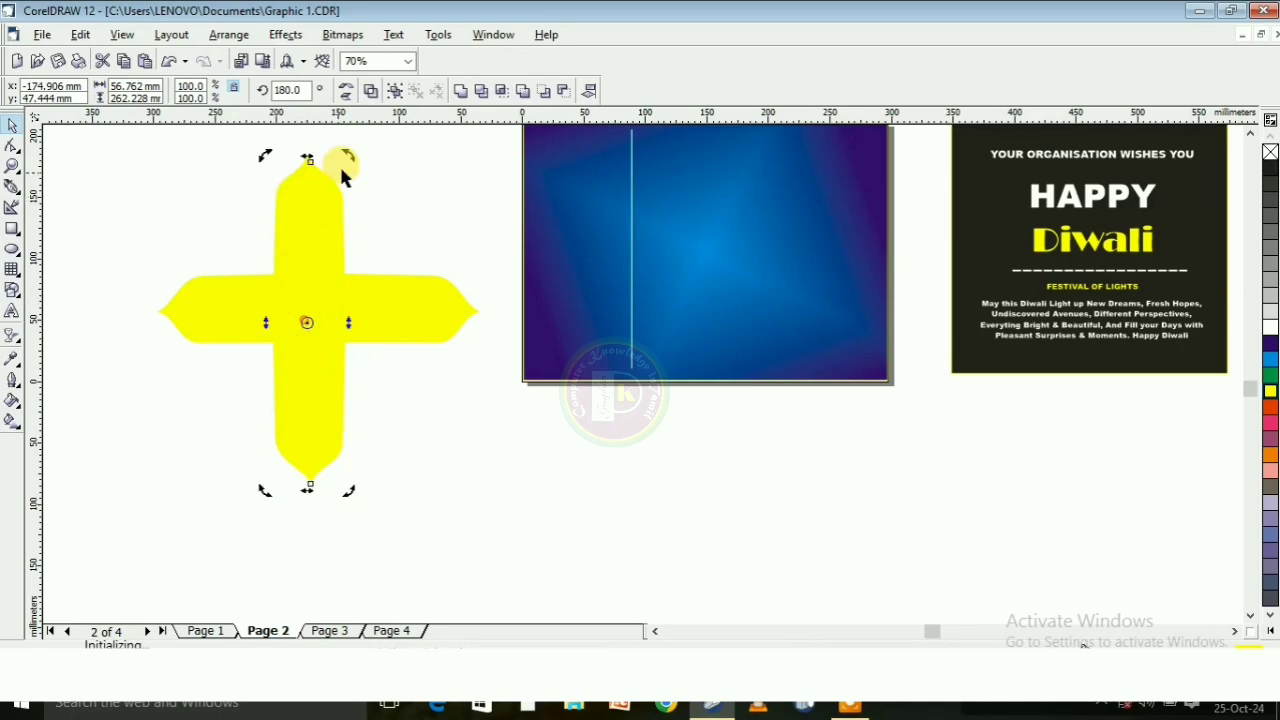
# Rotate the vertical copy diagonally to about 135.6° and centre it on the cross
pyautogui.moveTo(343, 161); pyautogui.dragTo(453, 234)
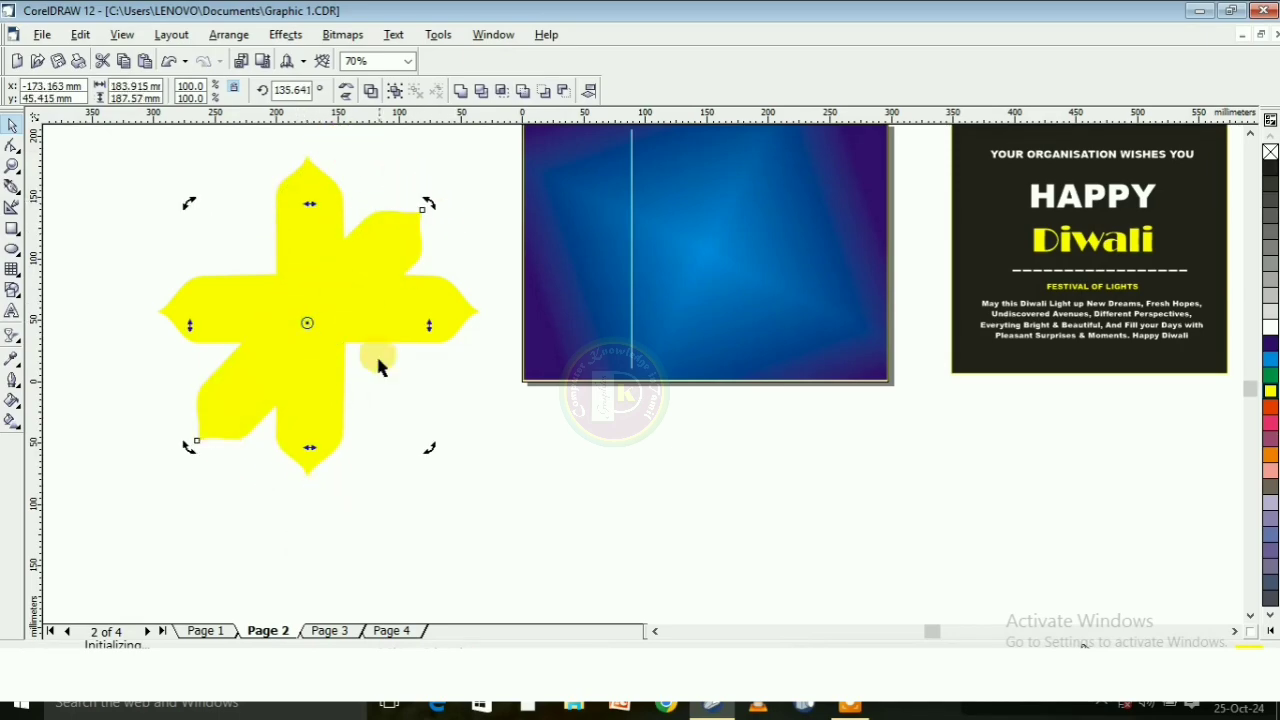
pyautogui.click(310, 320)
pyautogui.moveTo(308, 313); pyautogui.dragTo(309, 306)
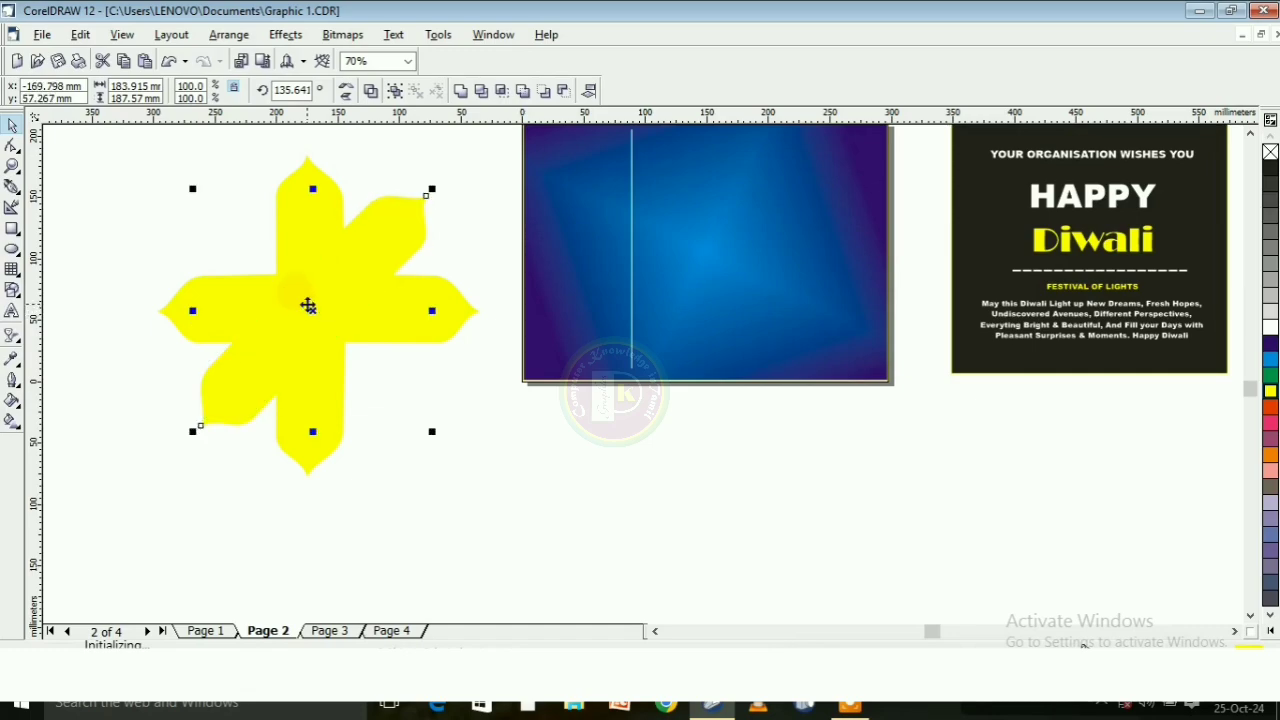
# Duplicate the diagonal petal pair, mirror the copy onto the opposite diagonal and centre it to complete the eight-petal flower
pyautogui.hotkey('ctrl', 'd')
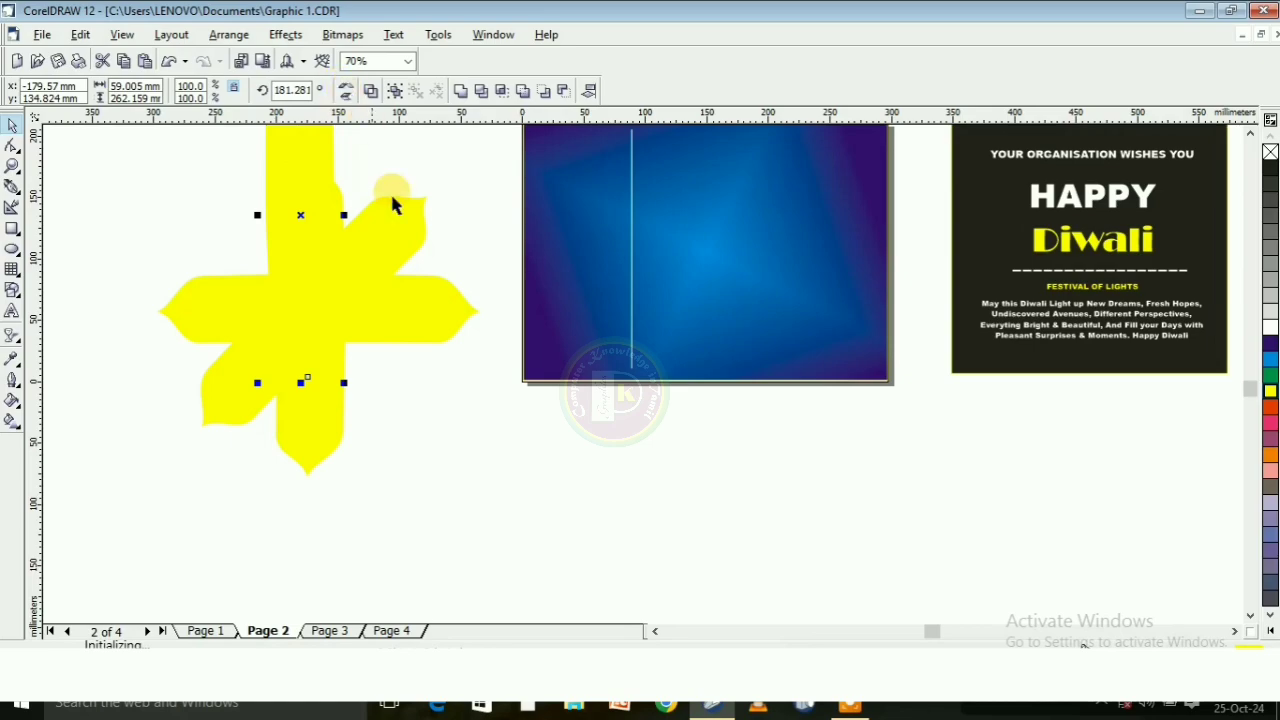
pyautogui.click(349, 89)
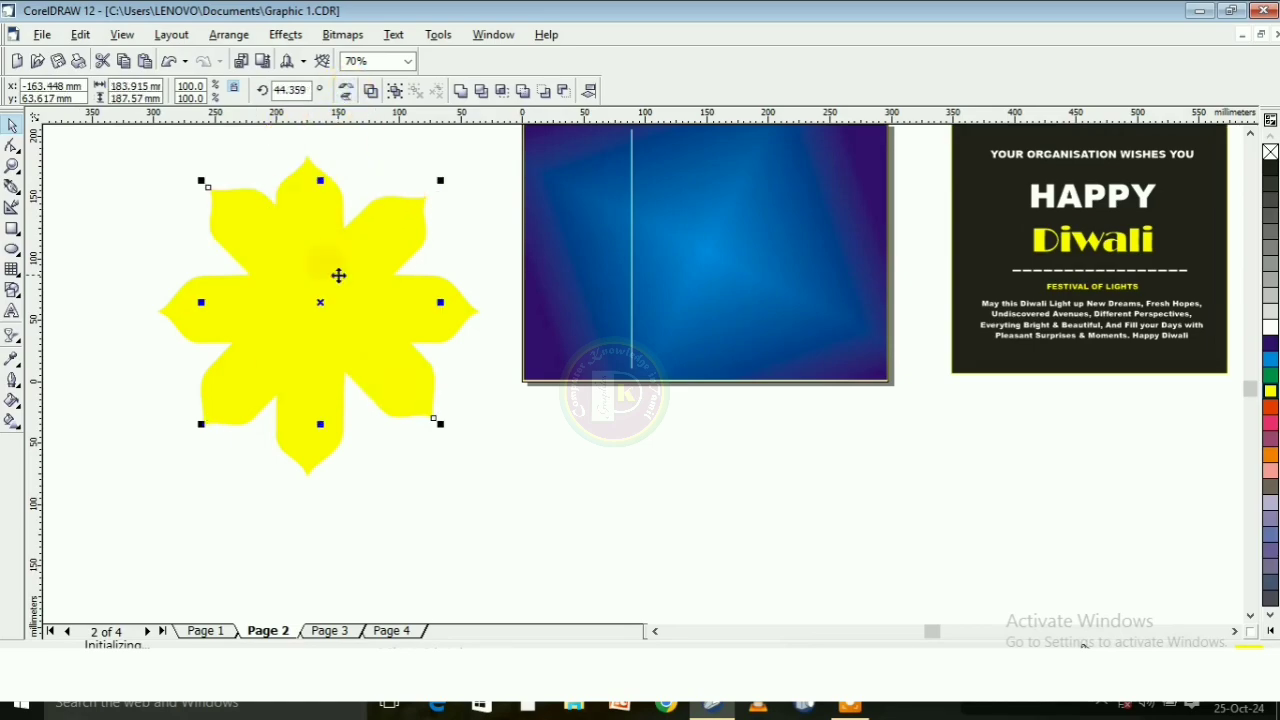
pyautogui.scroll(1, 312, 302)
pyautogui.moveTo(314, 303); pyautogui.dragTo(307, 311)
pyautogui.scroll(-3, 320, 312)
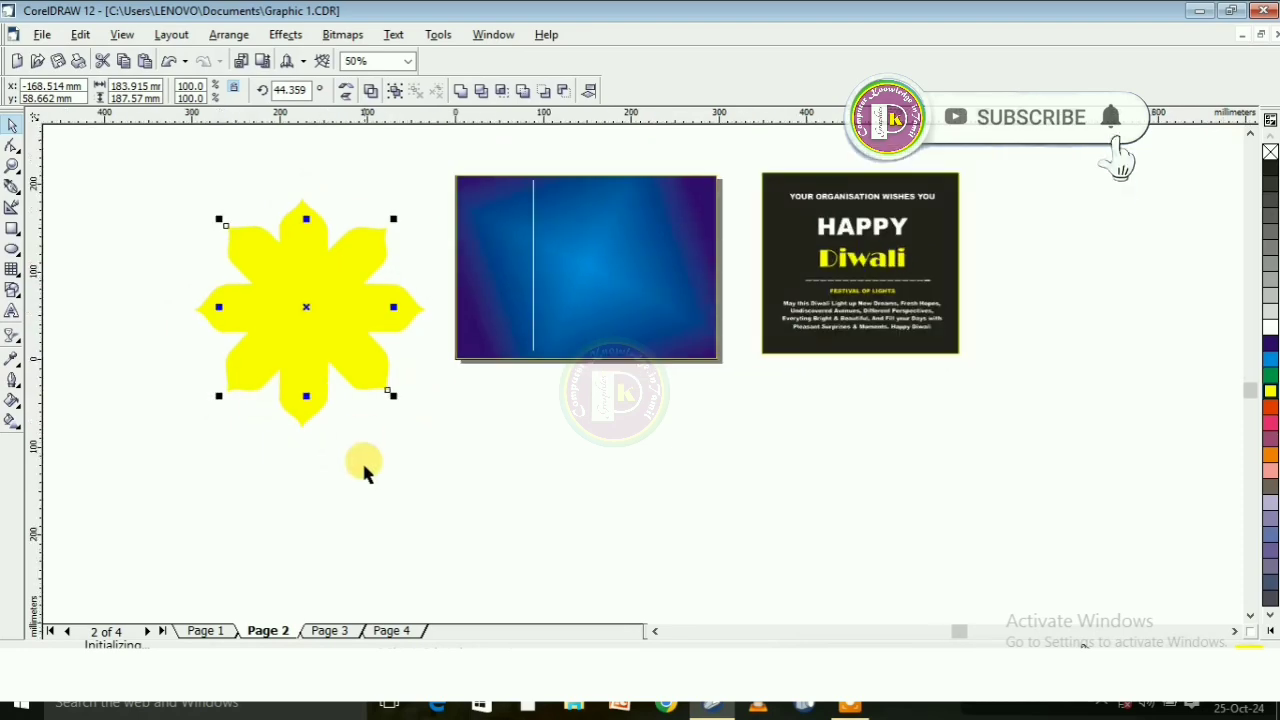
# Select all the yellow petals, weld them into a single flower shape and select the result
pyautogui.click(180, 226)
pyautogui.moveTo(129, 190); pyautogui.dragTo(449, 482)
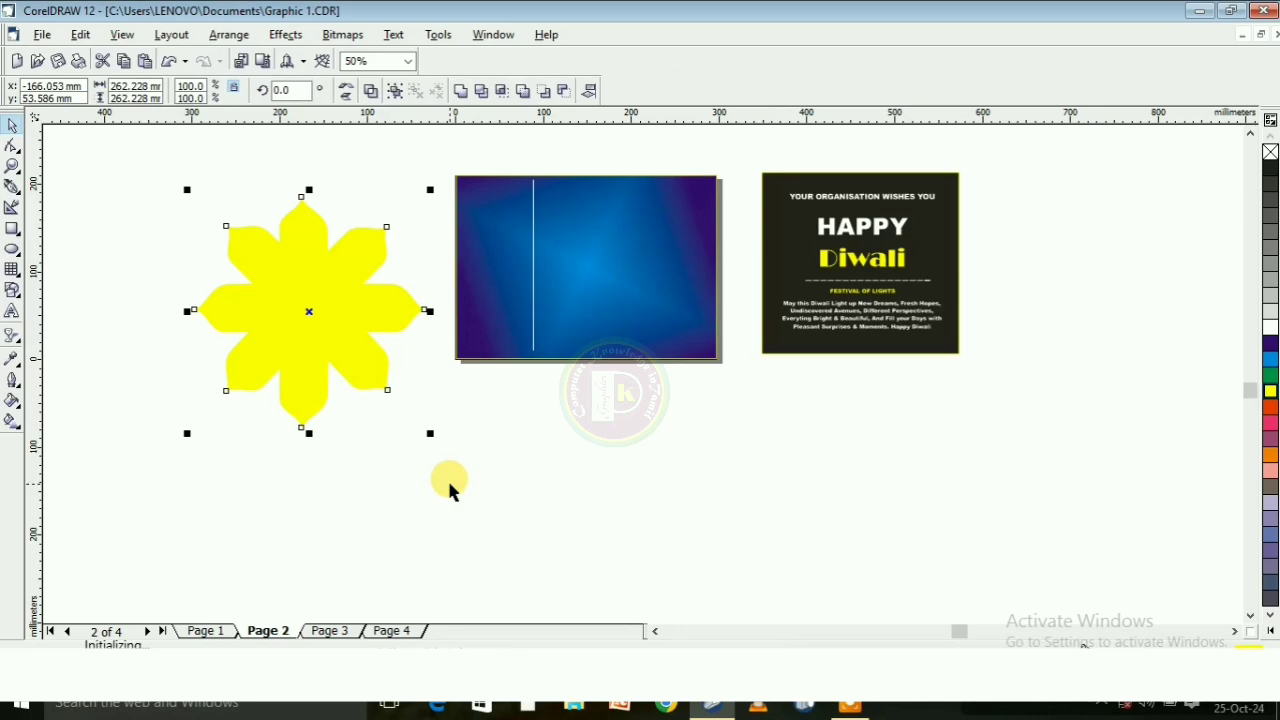
pyautogui.click(461, 93)
pyautogui.click(400, 456)
pyautogui.click(308, 332)
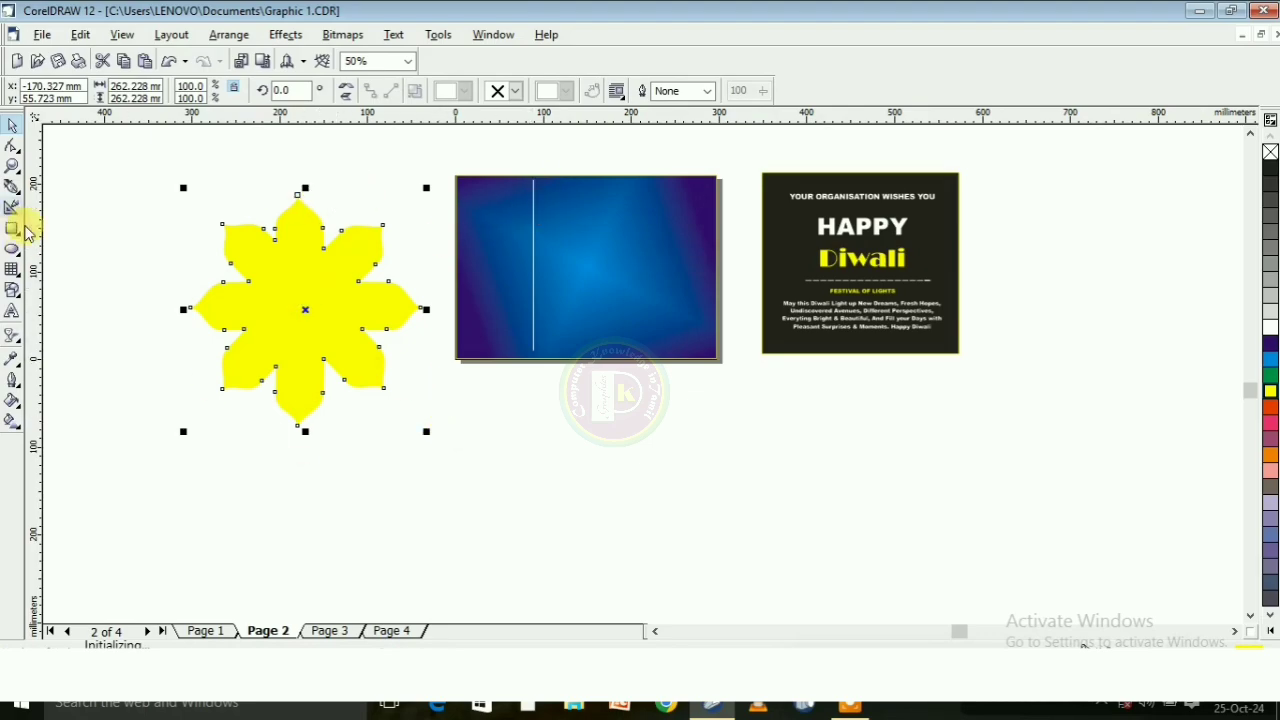
# Draw a rectangle about 149 mm by 318 mm over the flower's right half, with its left edge on the flower's centre
pyautogui.click(12, 230)
pyautogui.moveTo(294, 172); pyautogui.dragTo(429, 450)
pyautogui.moveTo(287, 310); pyautogui.dragTo(306, 349)
pyautogui.scroll(2, 254, 225)
pyautogui.scroll(1, 296, 273)
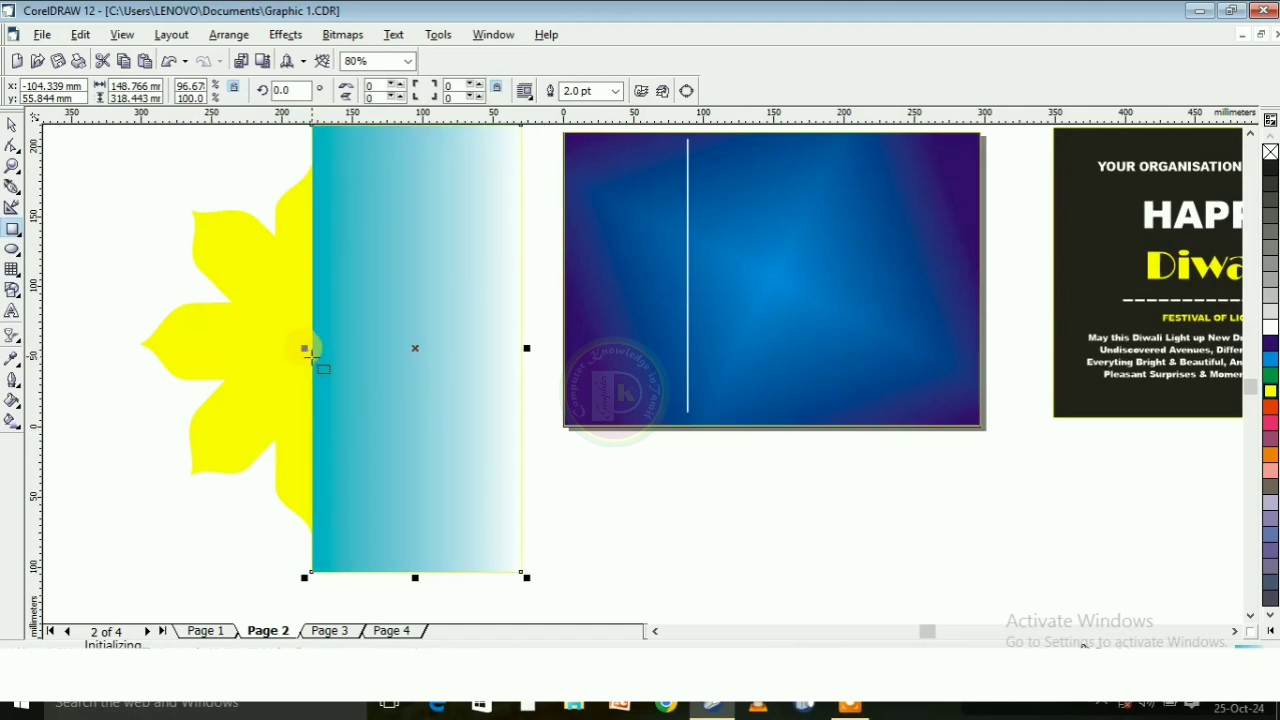
pyautogui.scroll(-1, 294, 351)
pyautogui.scroll(4, 266, 517)
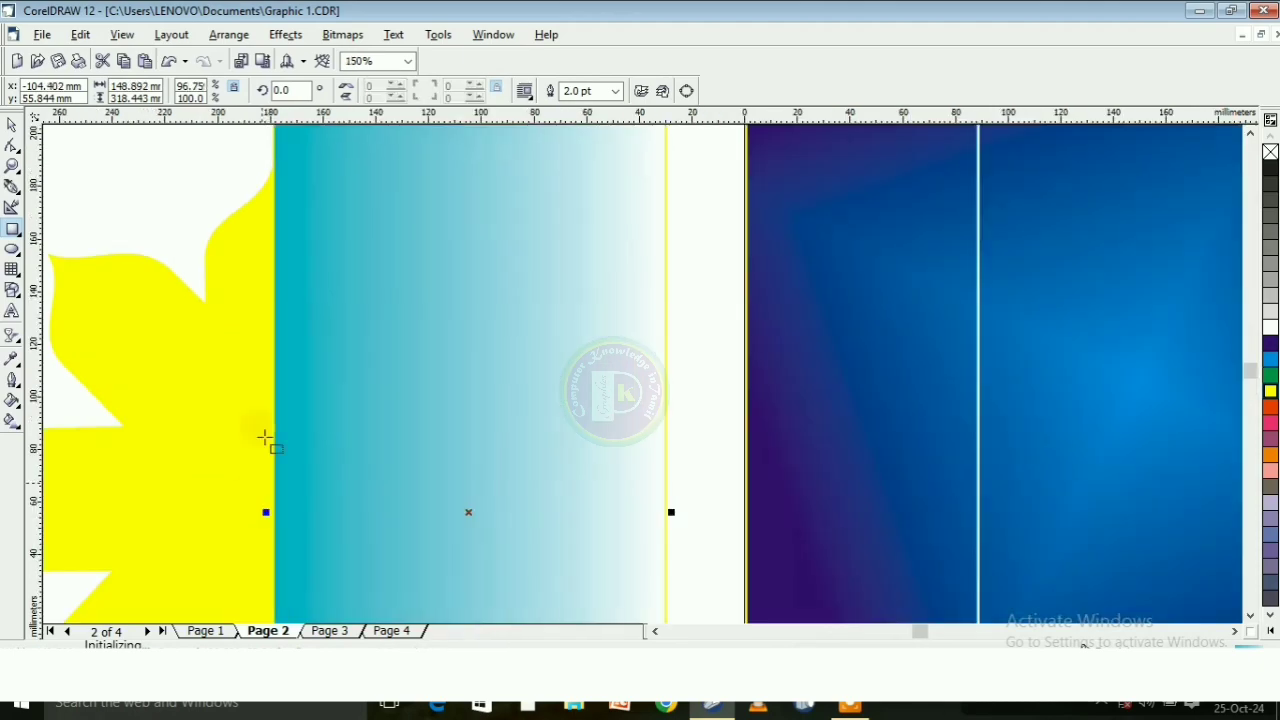
pyautogui.scroll(-4, 266, 420)
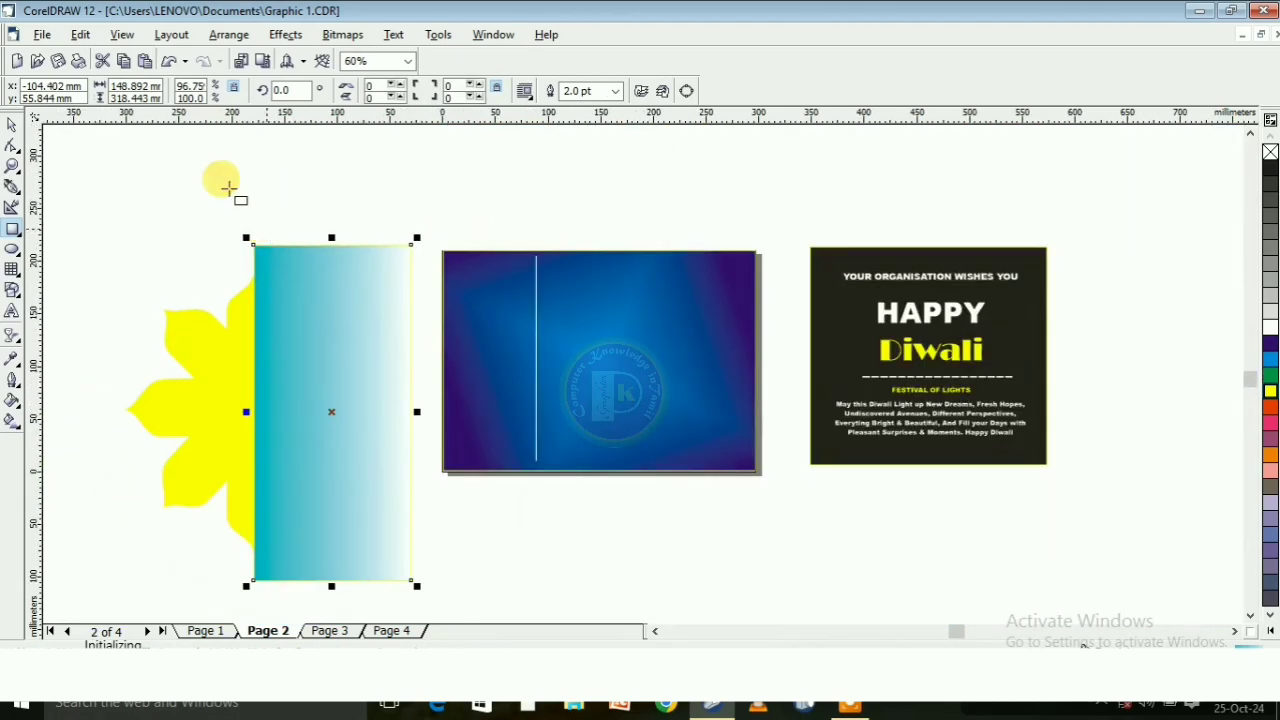
# Trim the flower with the overlapping rectangle and delete the rectangle
pyautogui.click(12, 124)
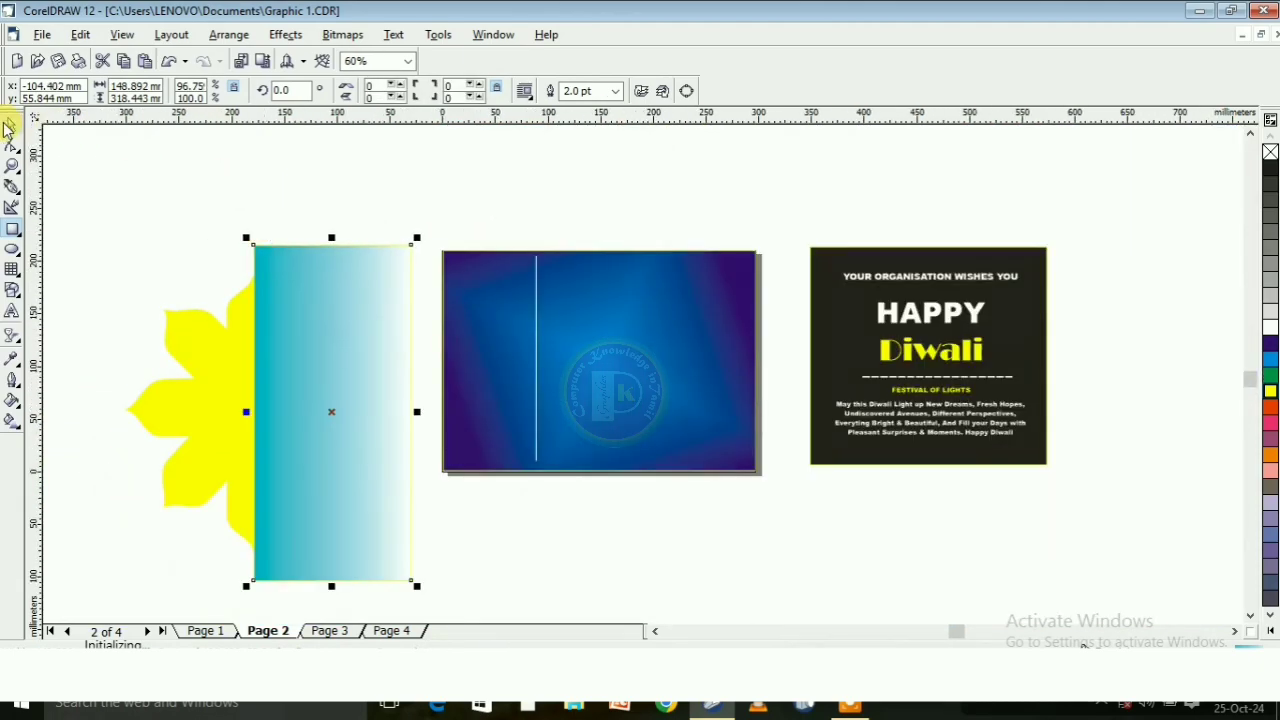
pyautogui.moveTo(91, 191); pyautogui.dragTo(410, 420)
pyautogui.moveTo(497, 630); pyautogui.dragTo(430, 560)
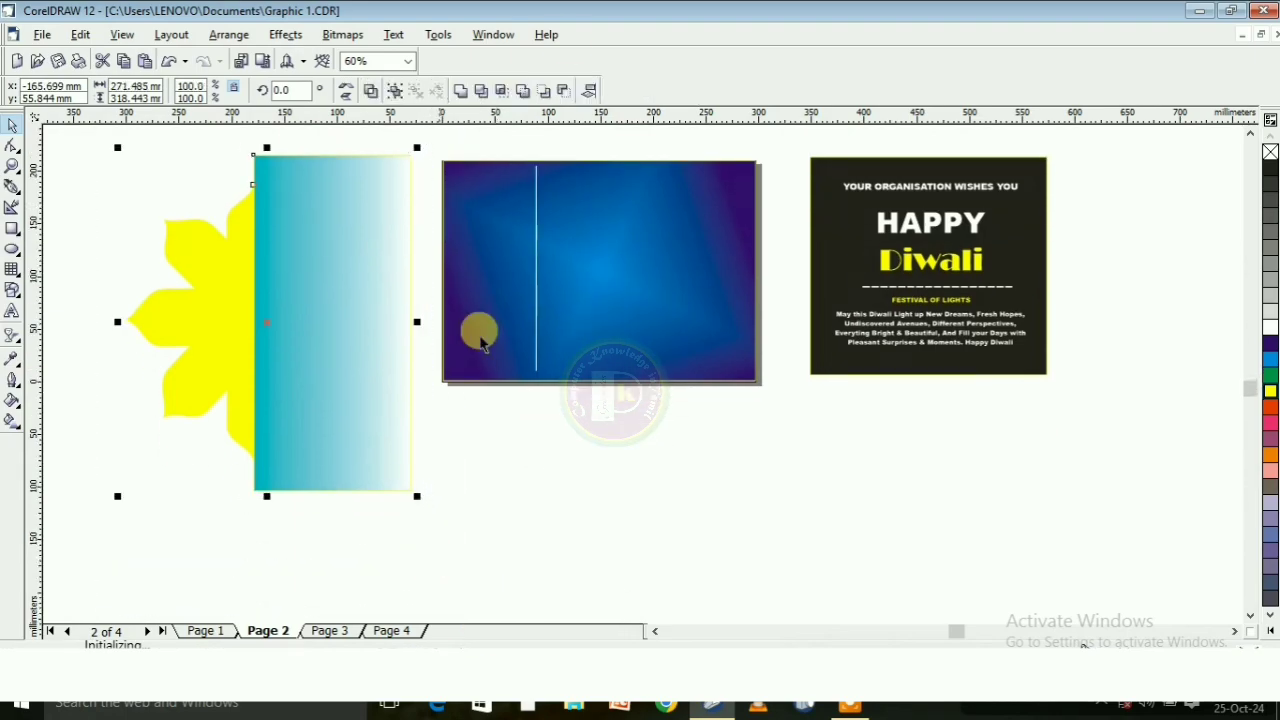
pyautogui.click(480, 92)
pyautogui.moveTo(363, 266); pyautogui.dragTo(429, 374)
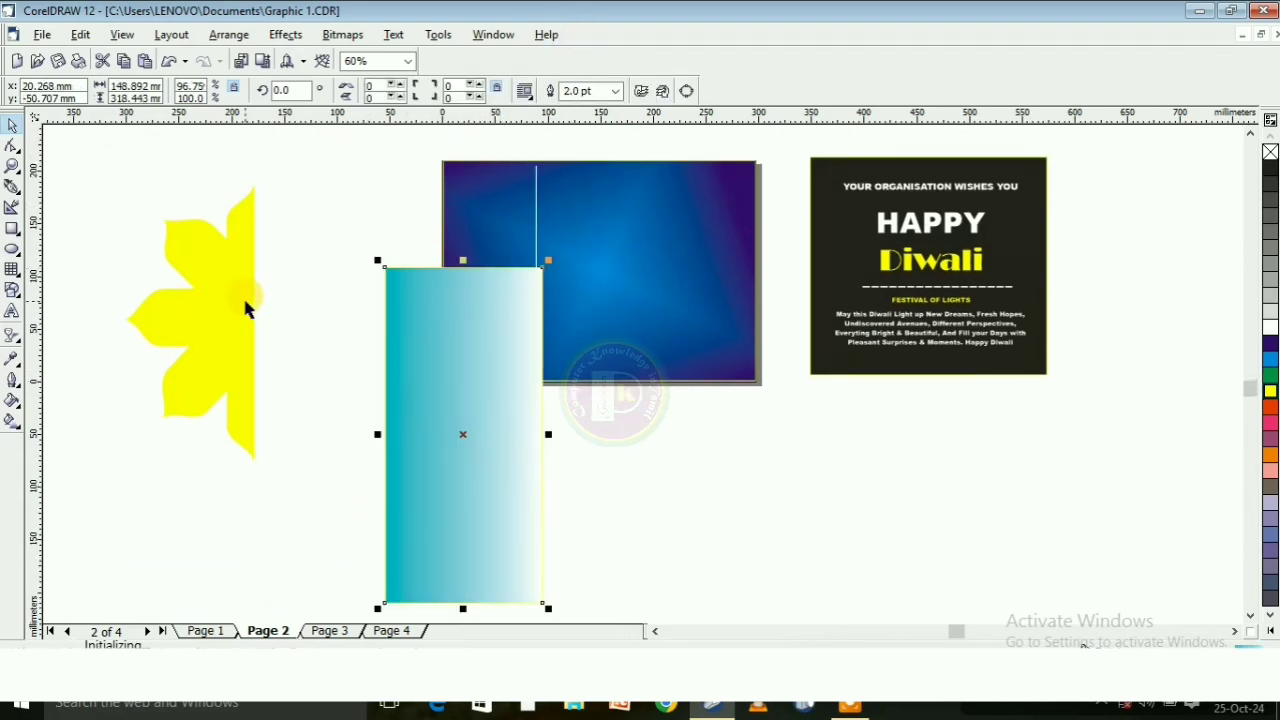
pyautogui.press('Delete')
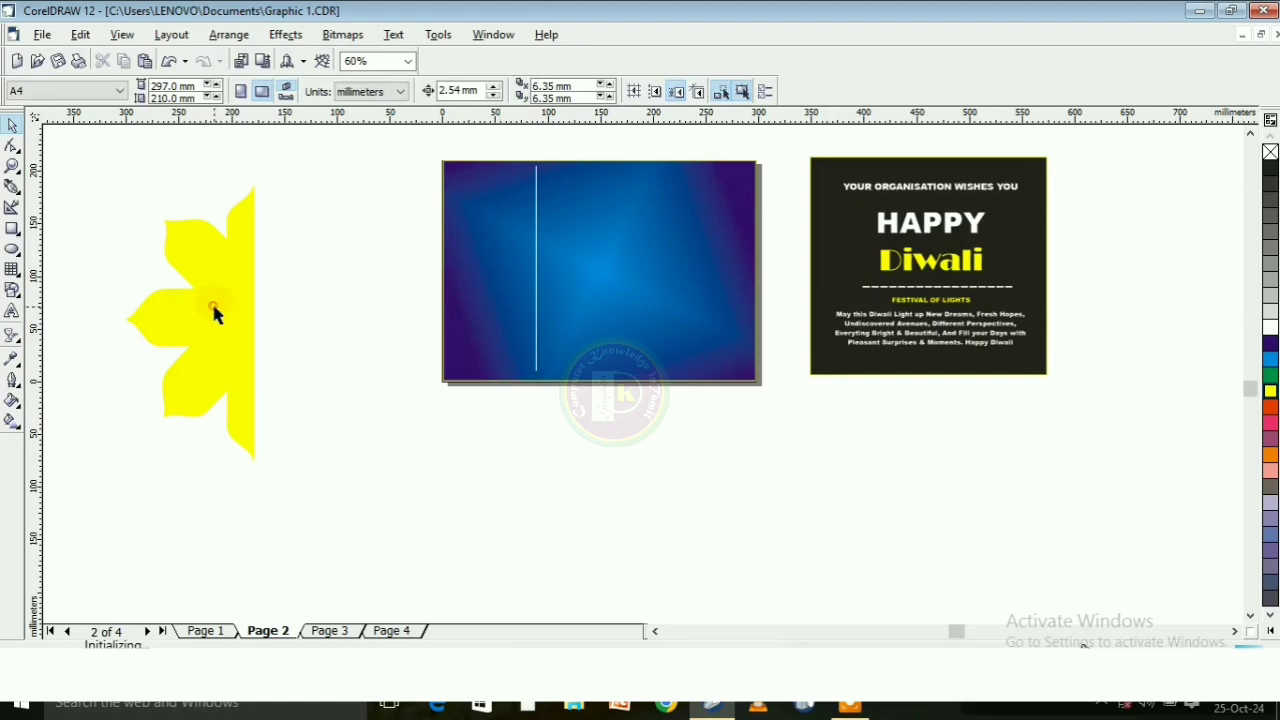
# Move the yellow half flower onto the gradient page, scale it to about 82 mm by 176 mm and align its straight edge with the white line
pyautogui.moveTo(214, 314); pyautogui.dragTo(535, 260)
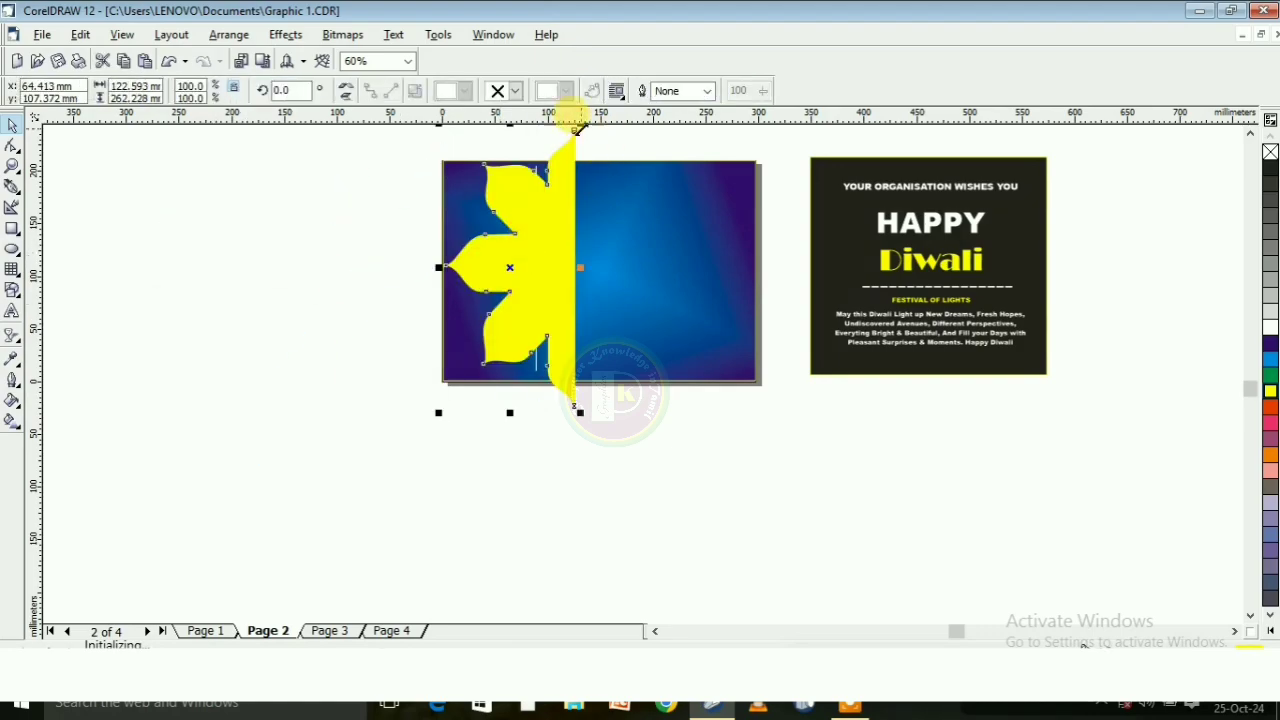
pyautogui.scroll(-1, 575, 170)
pyautogui.moveTo(575, 135); pyautogui.dragTo(543, 198)
pyautogui.scroll(1, 543, 198)
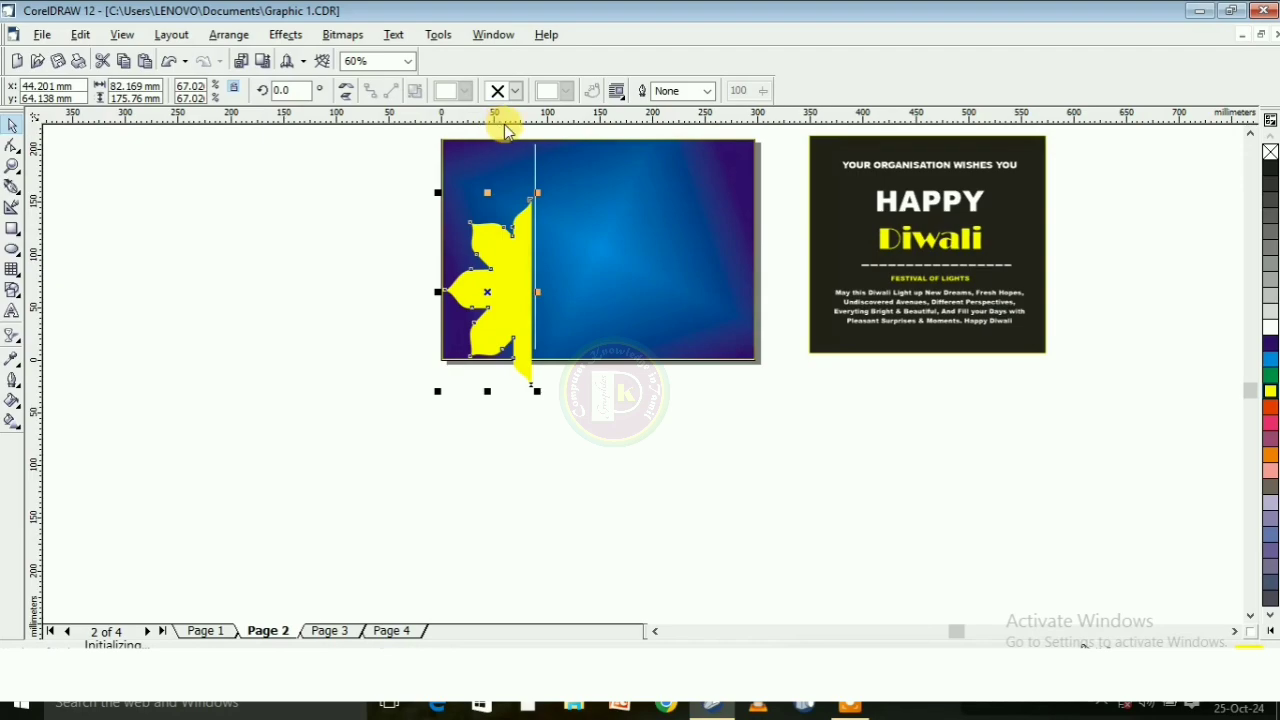
pyautogui.scroll(2, 512, 140)
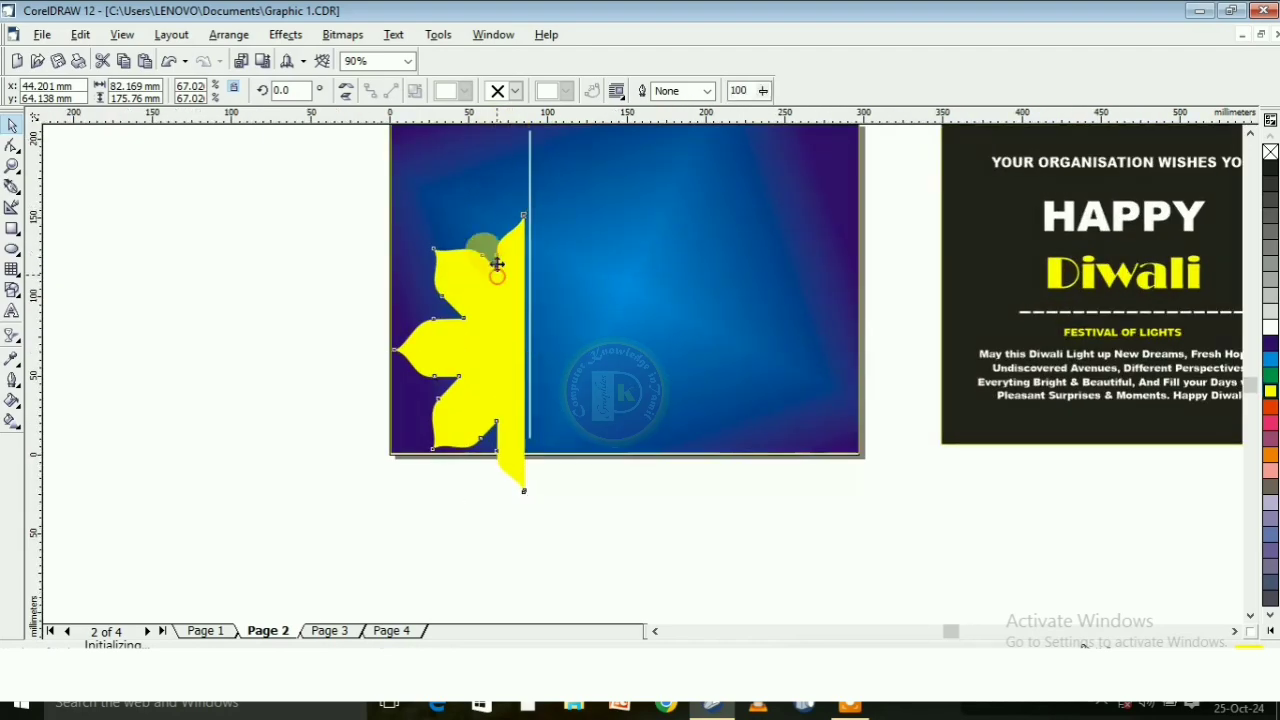
pyautogui.moveTo(491, 187); pyautogui.dragTo(485, 180)
pyautogui.scroll(2, 525, 135)
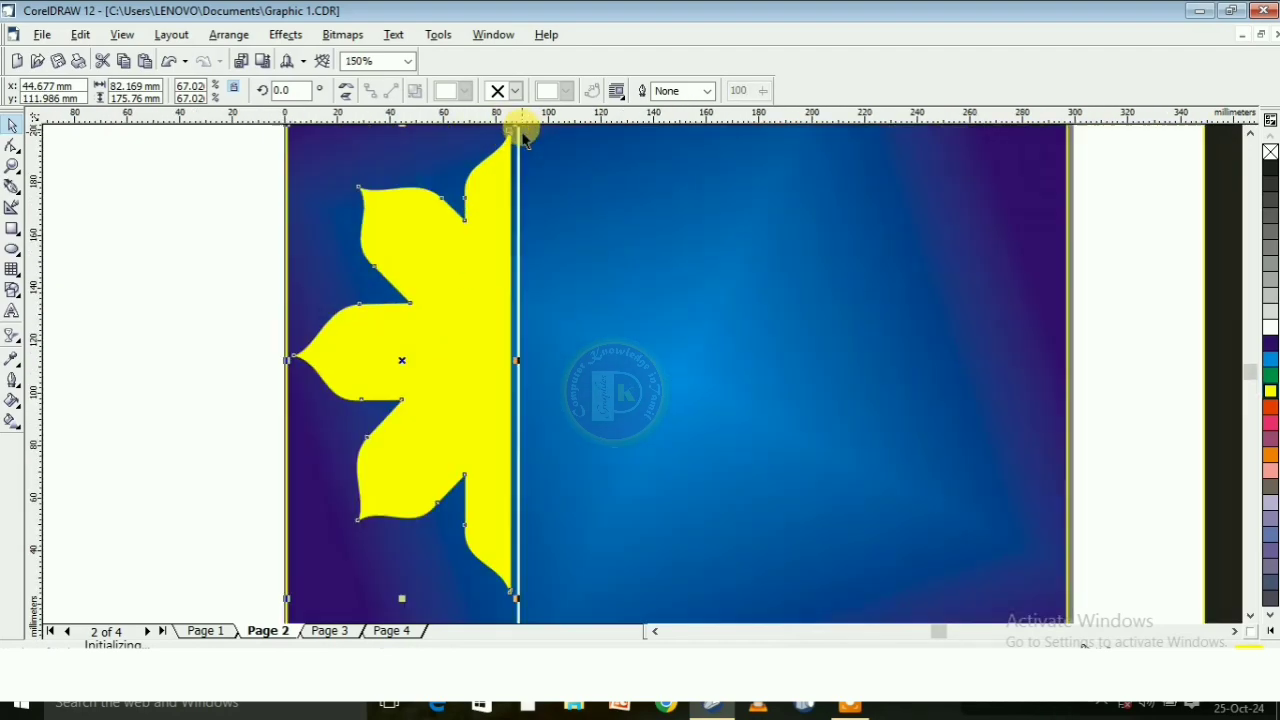
pyautogui.scroll(-2, 448, 304)
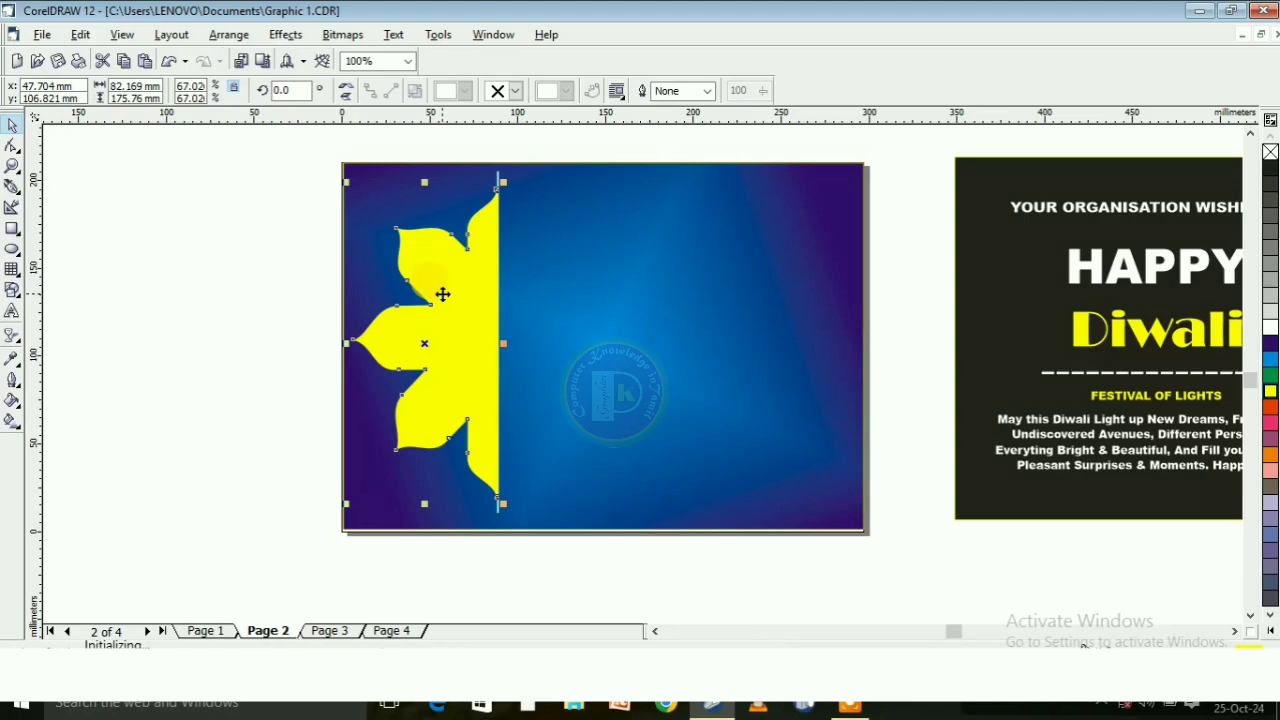
# Duplicate the half flower, fill the copy dark purple and fit it inside the yellow one at about 76 mm by 166 mm
pyautogui.moveTo(445, 302); pyautogui.dragTo(466, 302)
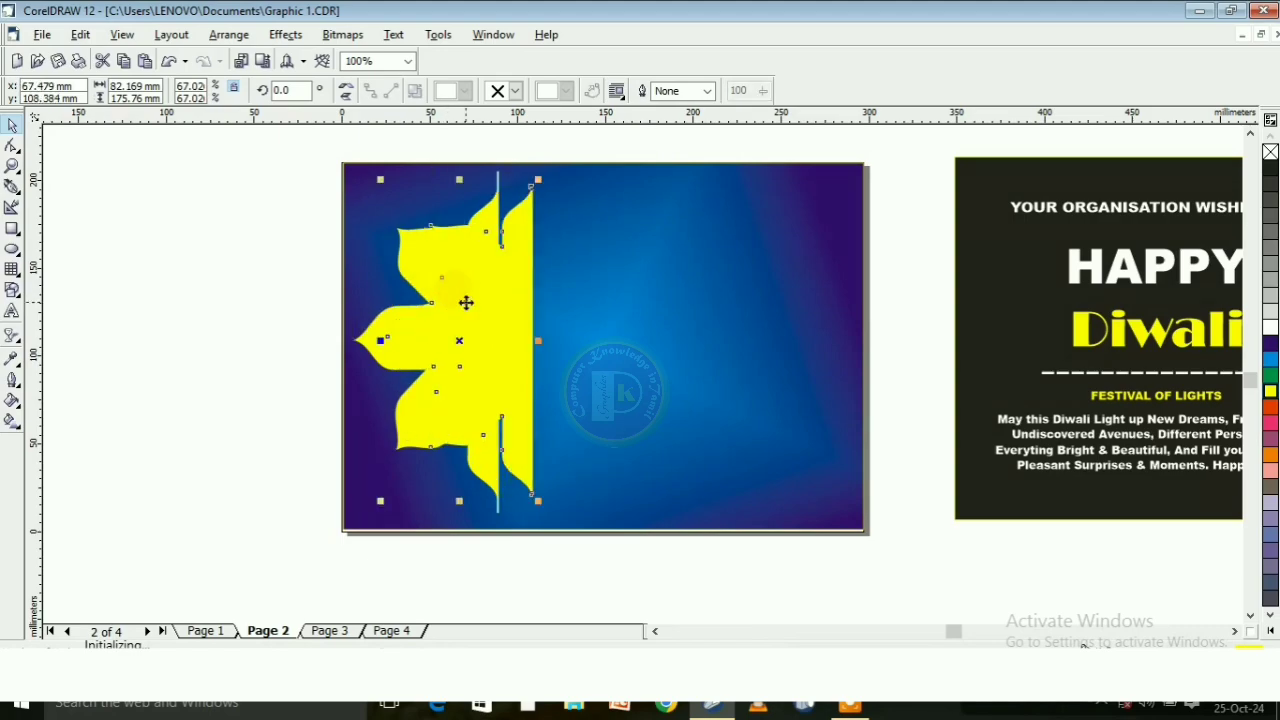
pyautogui.click(1270, 345)
pyautogui.scroll(2, 474, 290)
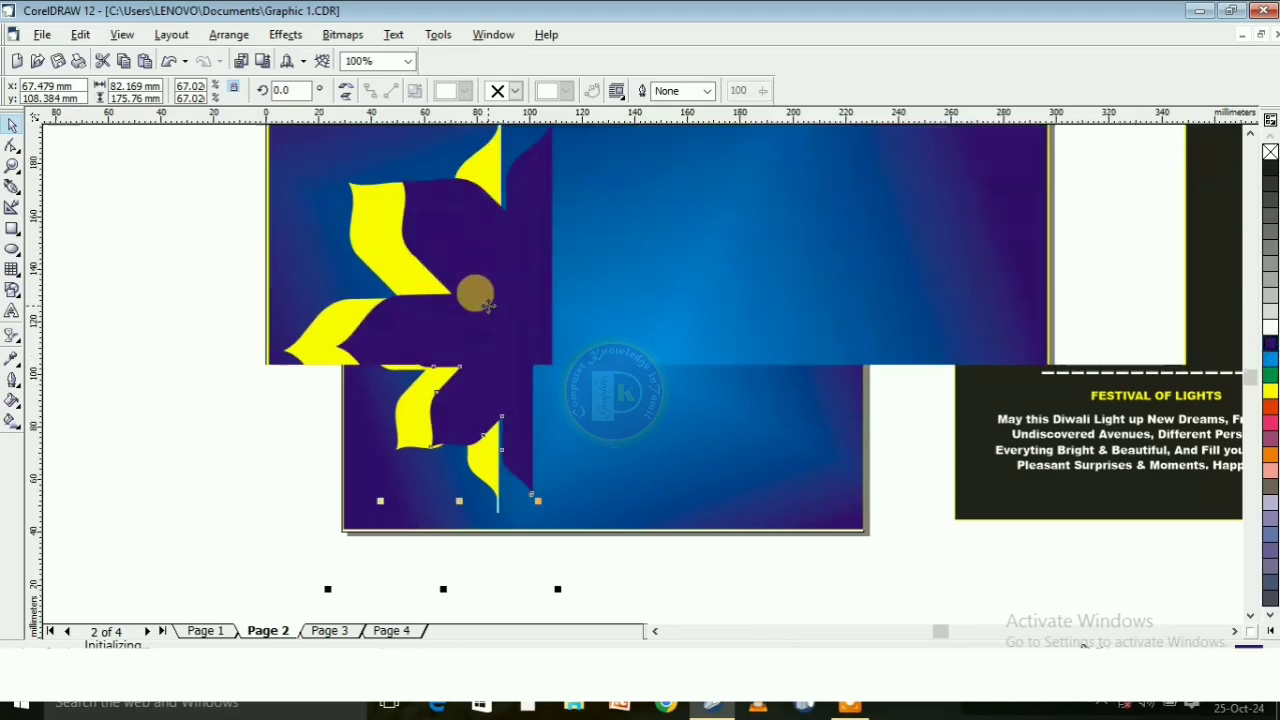
pyautogui.moveTo(492, 299); pyautogui.dragTo(475, 299)
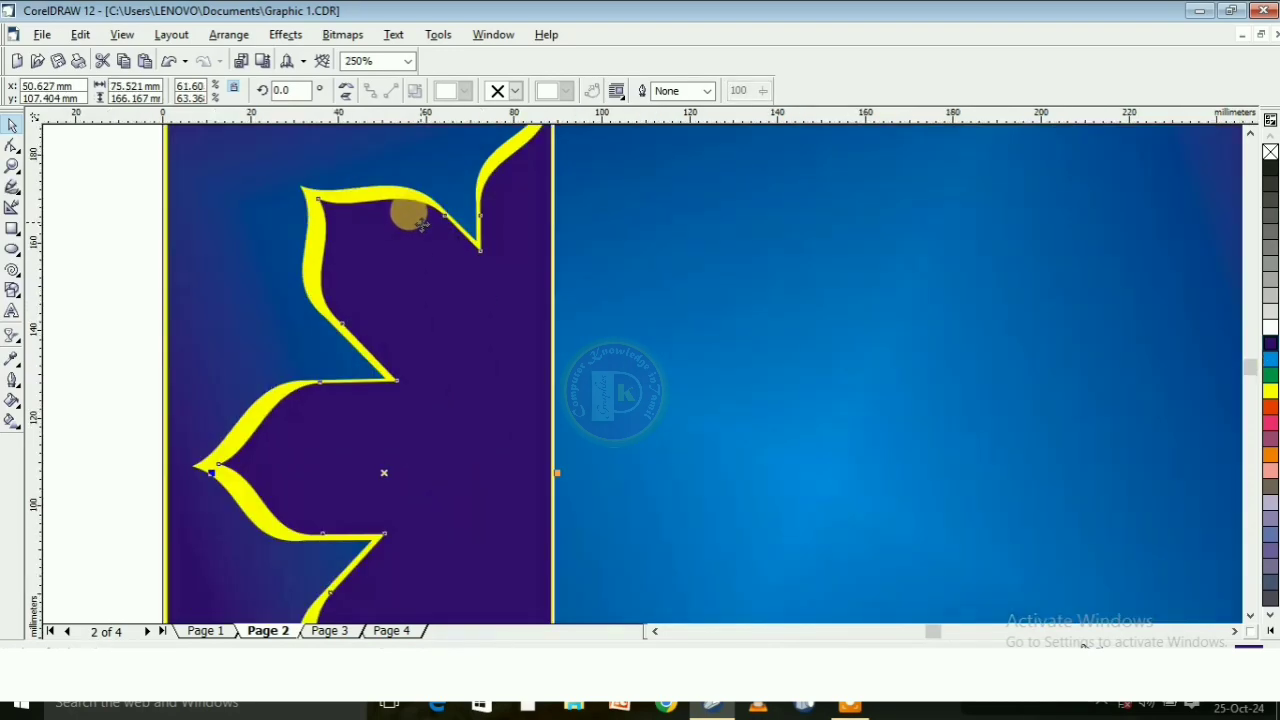
pyautogui.scroll(-3, 420, 222)
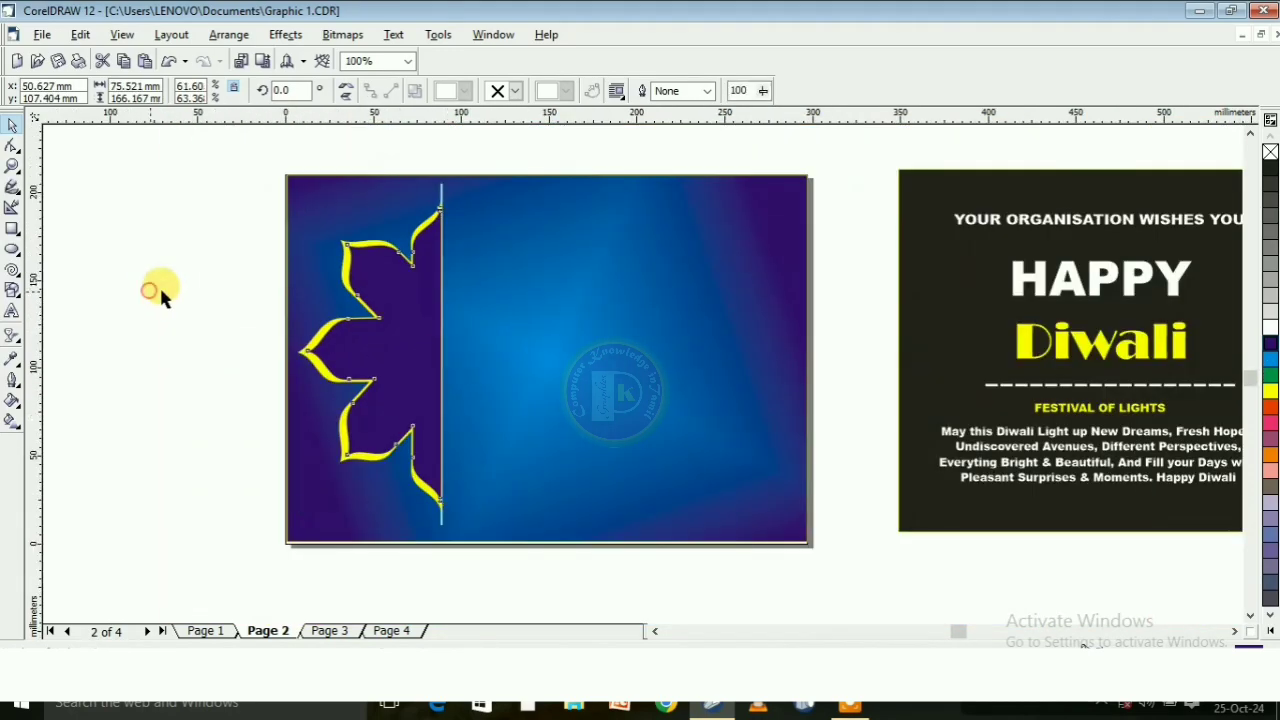
# Apply a linear fill to the inner half flower, running from pink at the straight edge to dark purple at the petal tips
pyautogui.click(391, 349)
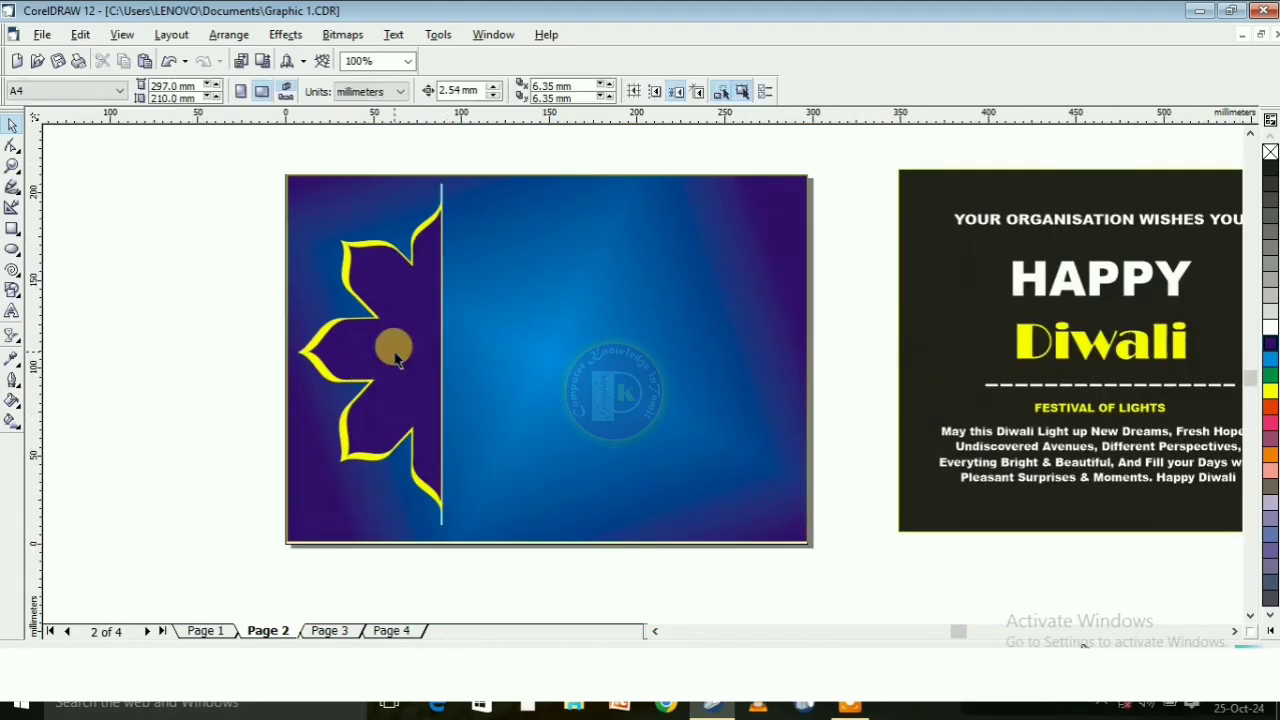
pyautogui.click(11, 426)
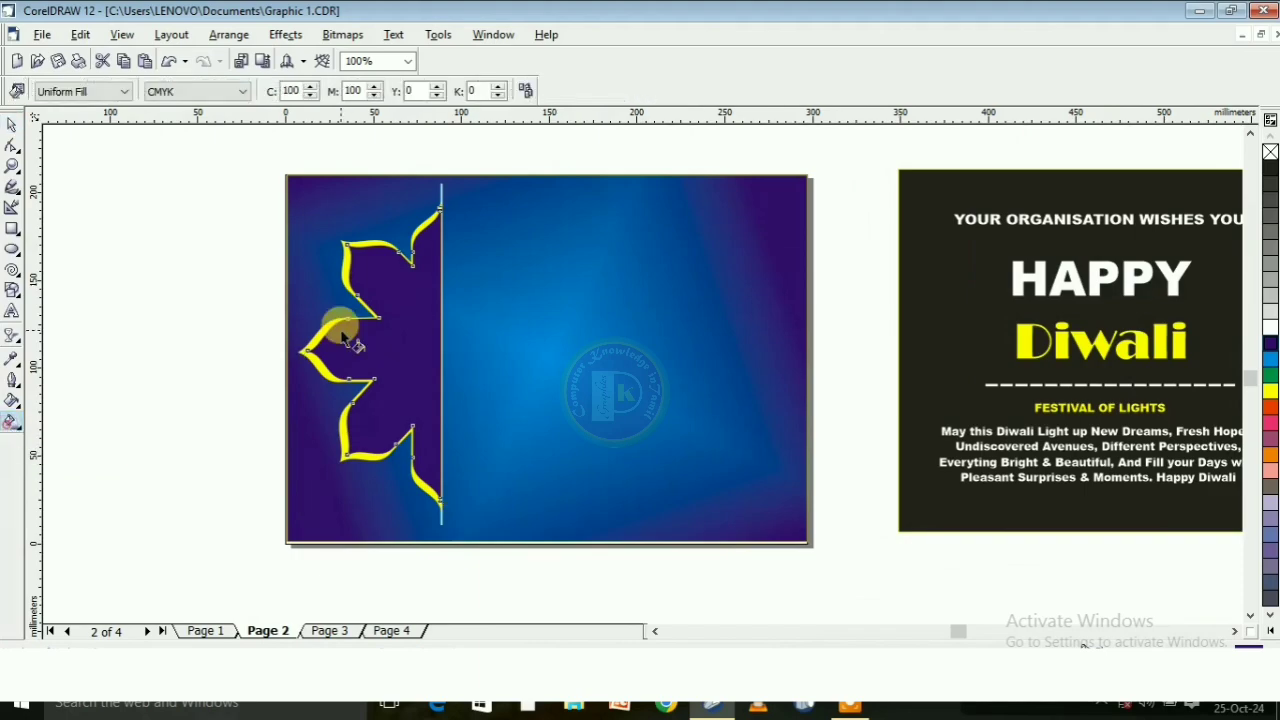
pyautogui.moveTo(483, 321); pyautogui.dragTo(196, 325)
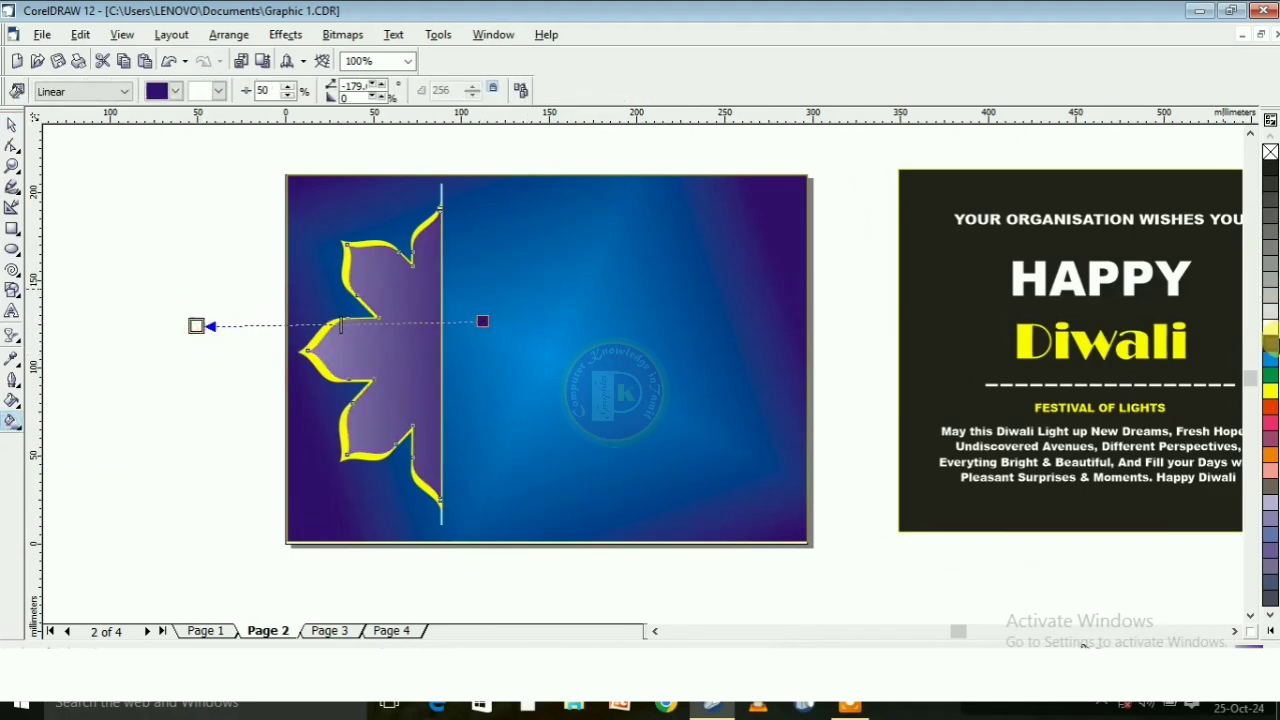
pyautogui.click(1270, 344)
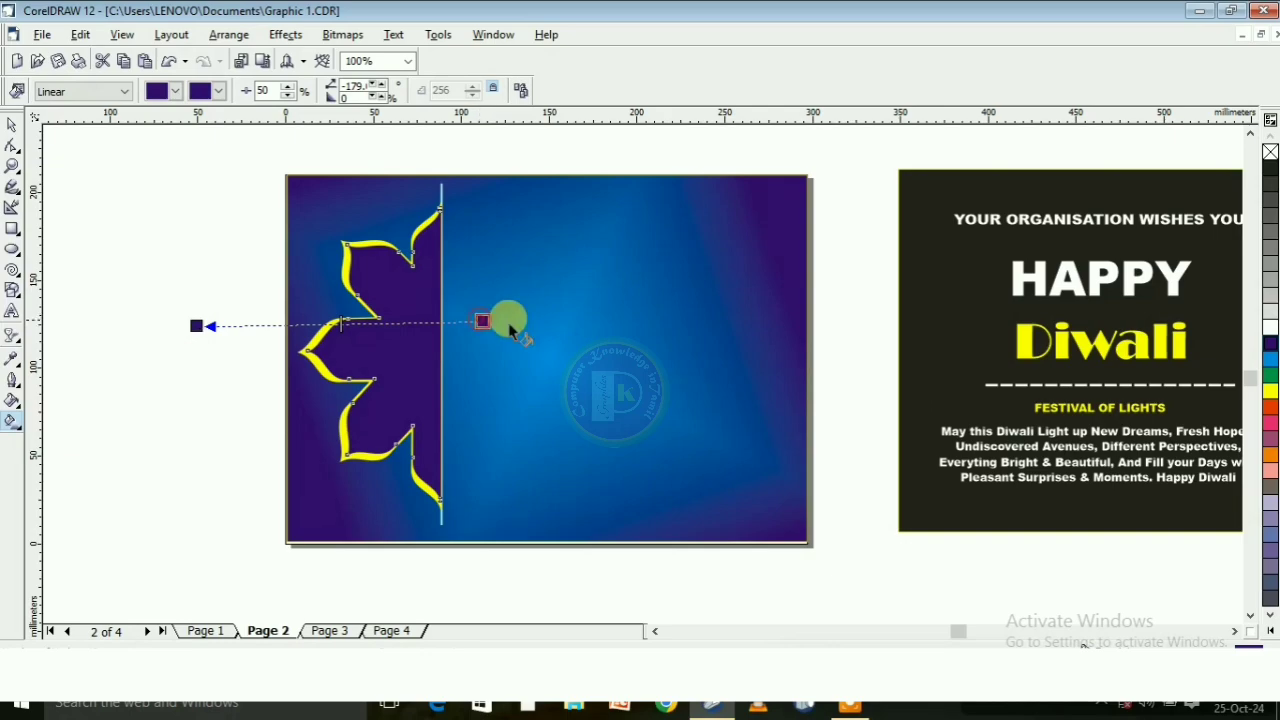
pyautogui.click(1270, 422)
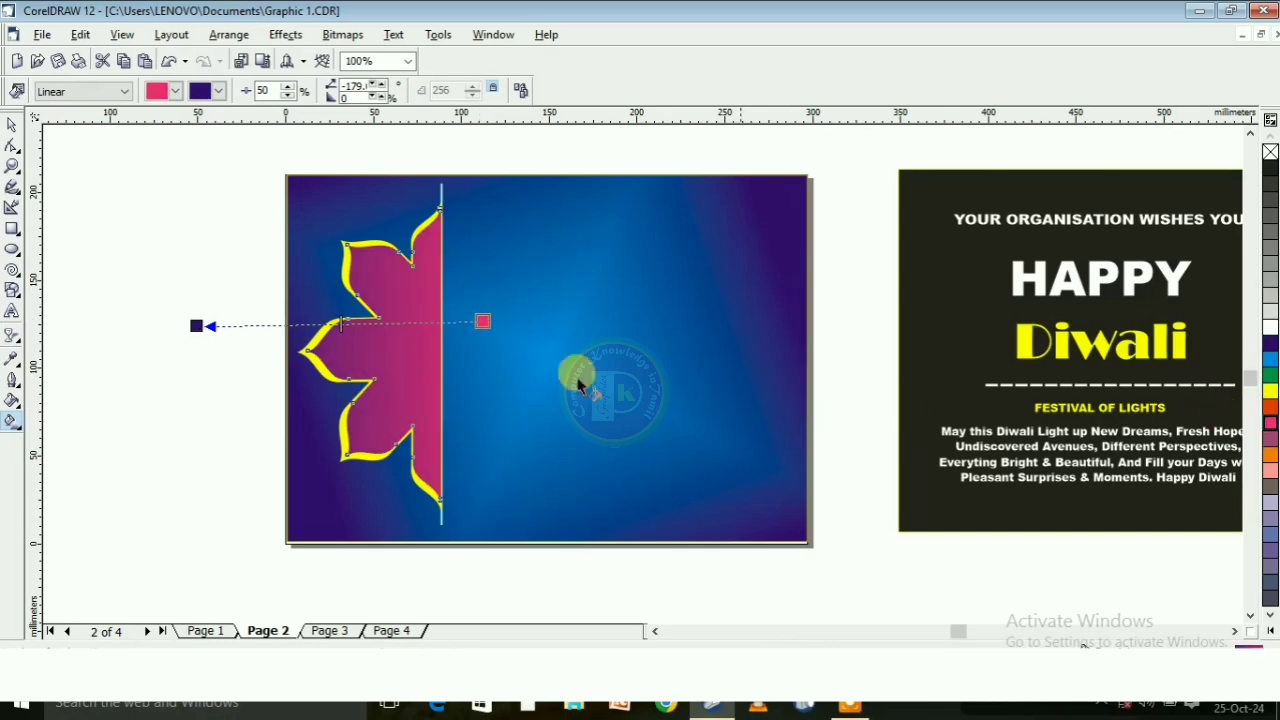
# Raise the gradient's edge pad to about 22% and shift its end points so the dark purple reaches further into the petals
pyautogui.click(376, 95)
pyautogui.click(378, 96)
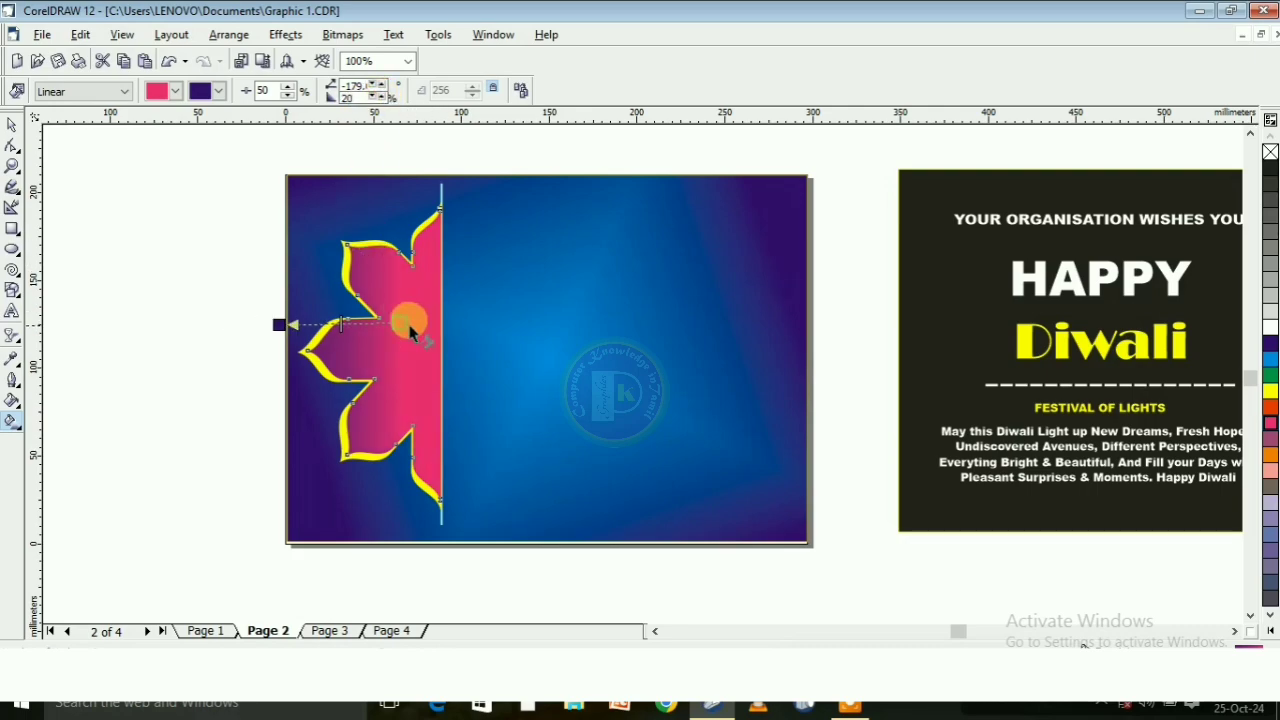
pyautogui.moveTo(400, 322); pyautogui.dragTo(445, 321)
pyautogui.moveTo(338, 328)
pyautogui.mouseDown()
pyautogui.moveTo(271, 320)
pyautogui.moveTo(327, 343)
pyautogui.mouseUp()
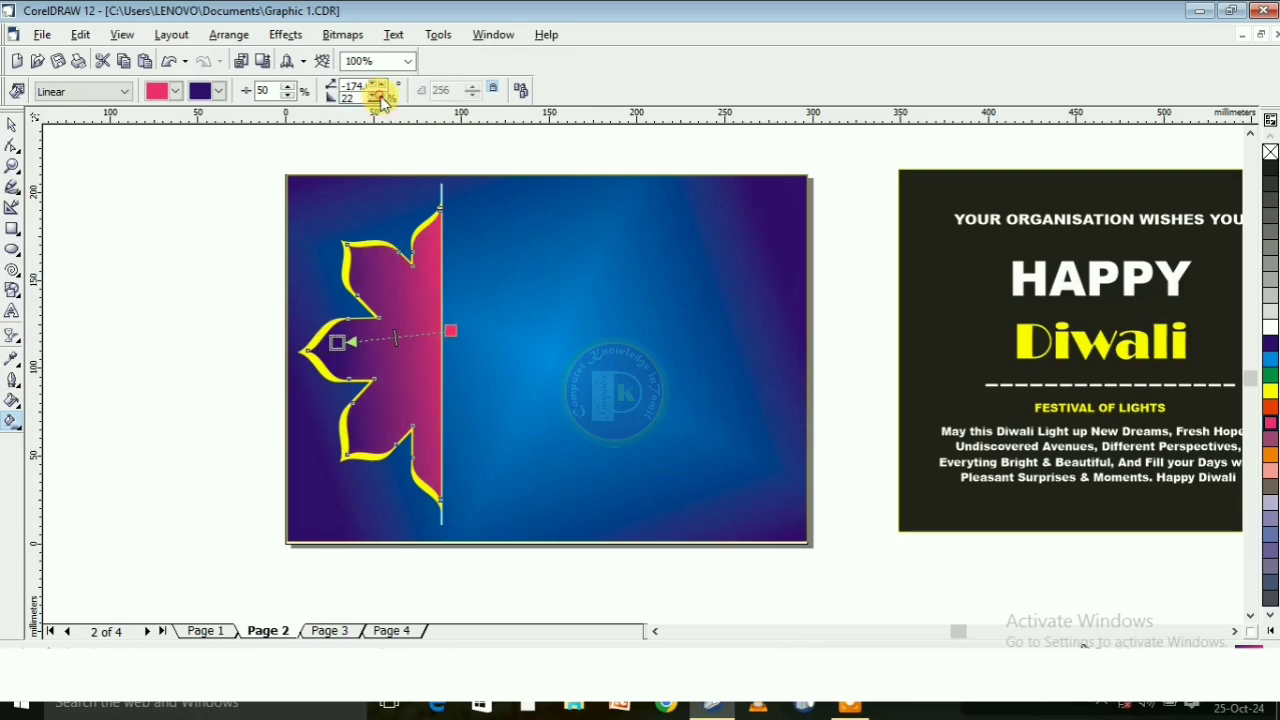
pyautogui.click(12, 124)
pyautogui.click(87, 219)
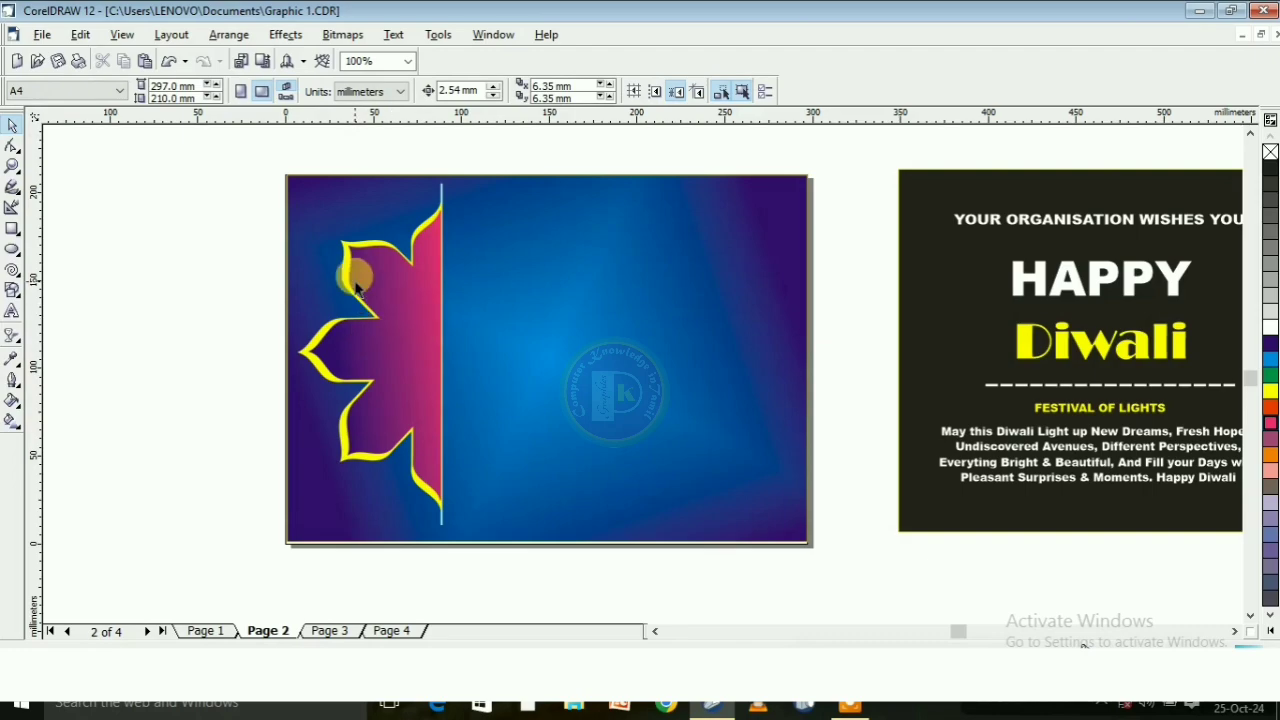
# Draw a circle about 16 mm by 15 mm in the upper full petal, fill it yellow and remove its outline
pyautogui.scroll(1, 355, 287)
pyautogui.click(12, 249)
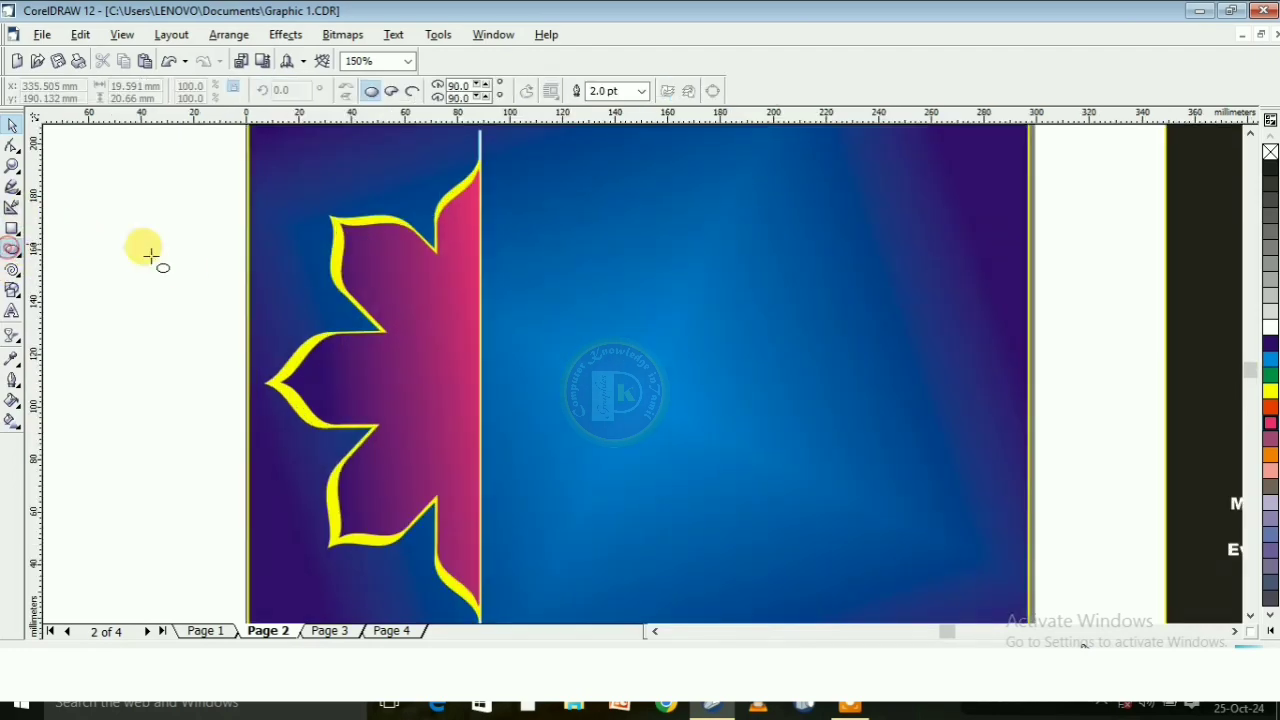
pyautogui.moveTo(365, 248); pyautogui.dragTo(414, 293)
pyautogui.click(1269, 390)
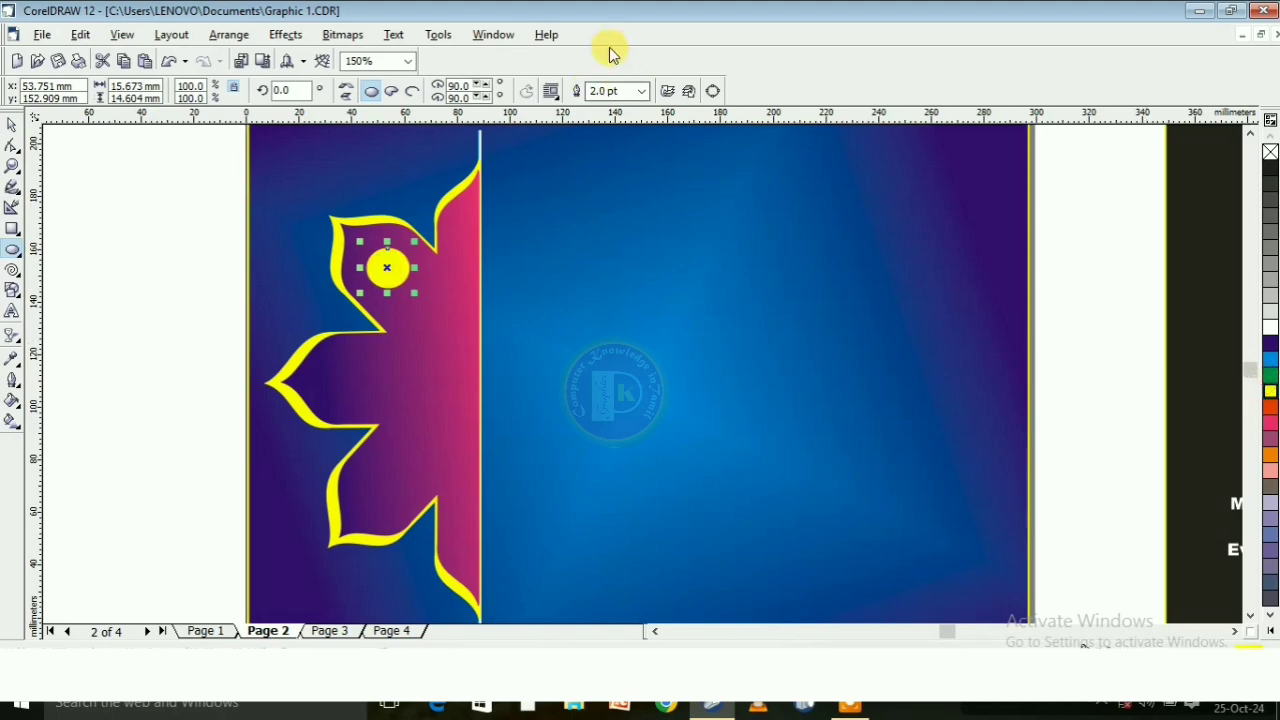
pyautogui.click(643, 91)
pyautogui.click(605, 108)
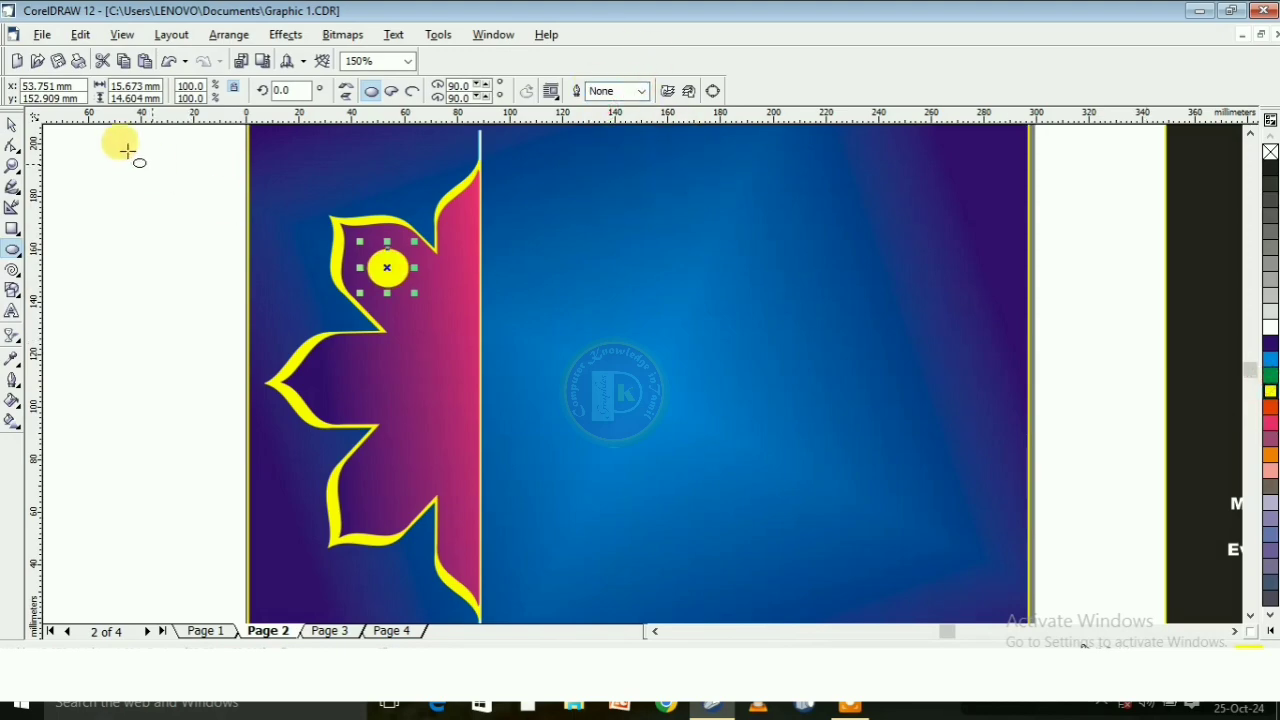
pyautogui.click(10, 128)
pyautogui.click(197, 217)
# Duplicate the yellow circle into the middle petal and the lower full petal
pyautogui.click(378, 259)
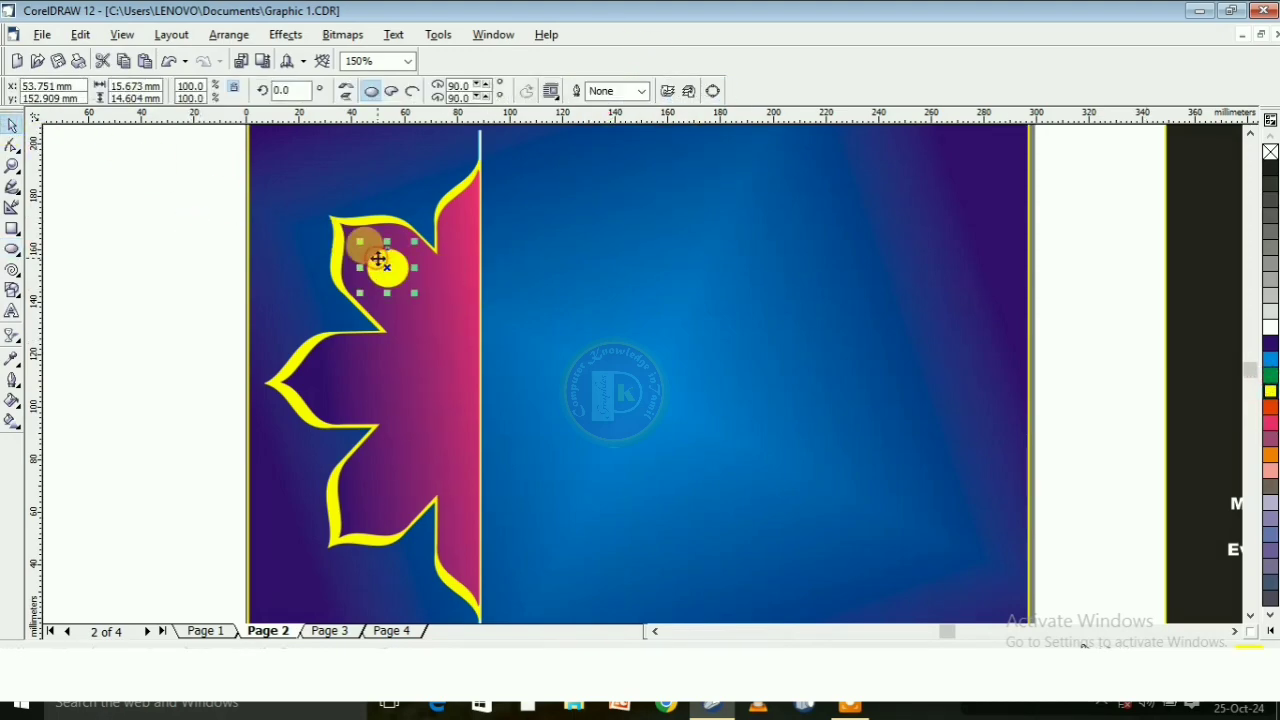
pyautogui.hotkey('ctrl', 'd')
pyautogui.moveTo(403, 253); pyautogui.dragTo(345, 379)
pyautogui.hotkey('ctrl', 'd')
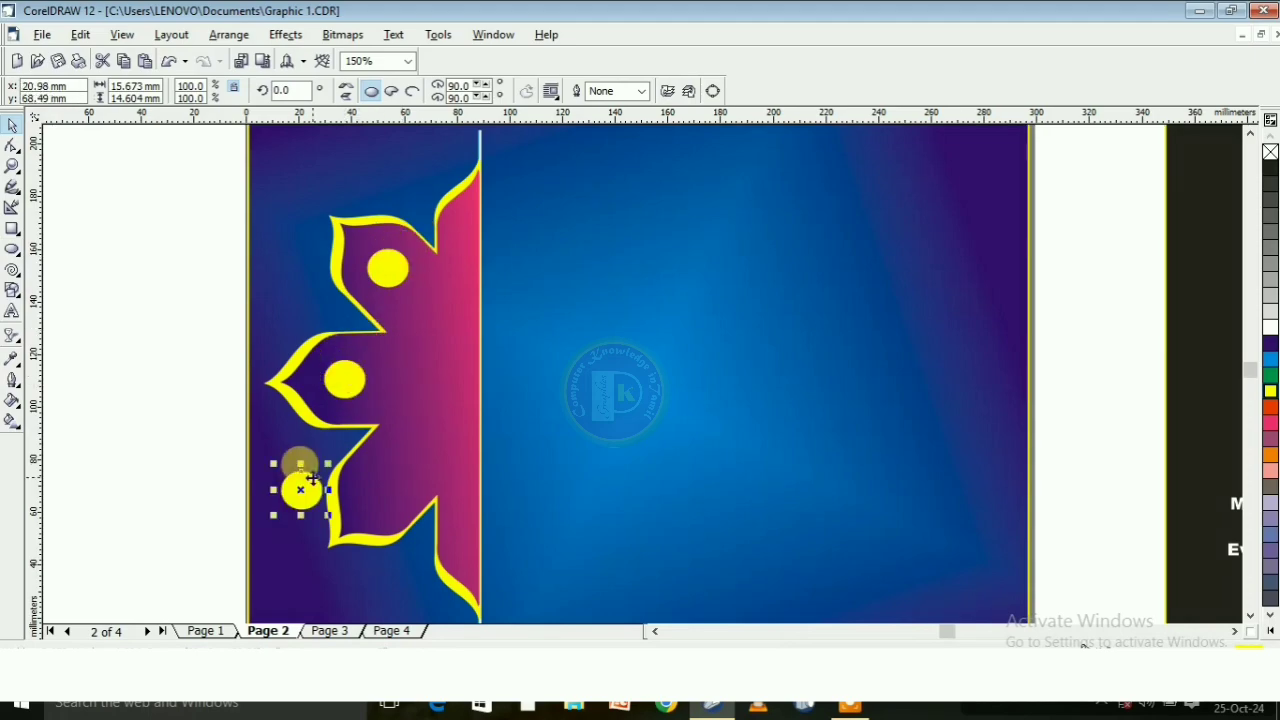
pyautogui.moveTo(303, 489); pyautogui.dragTo(385, 490)
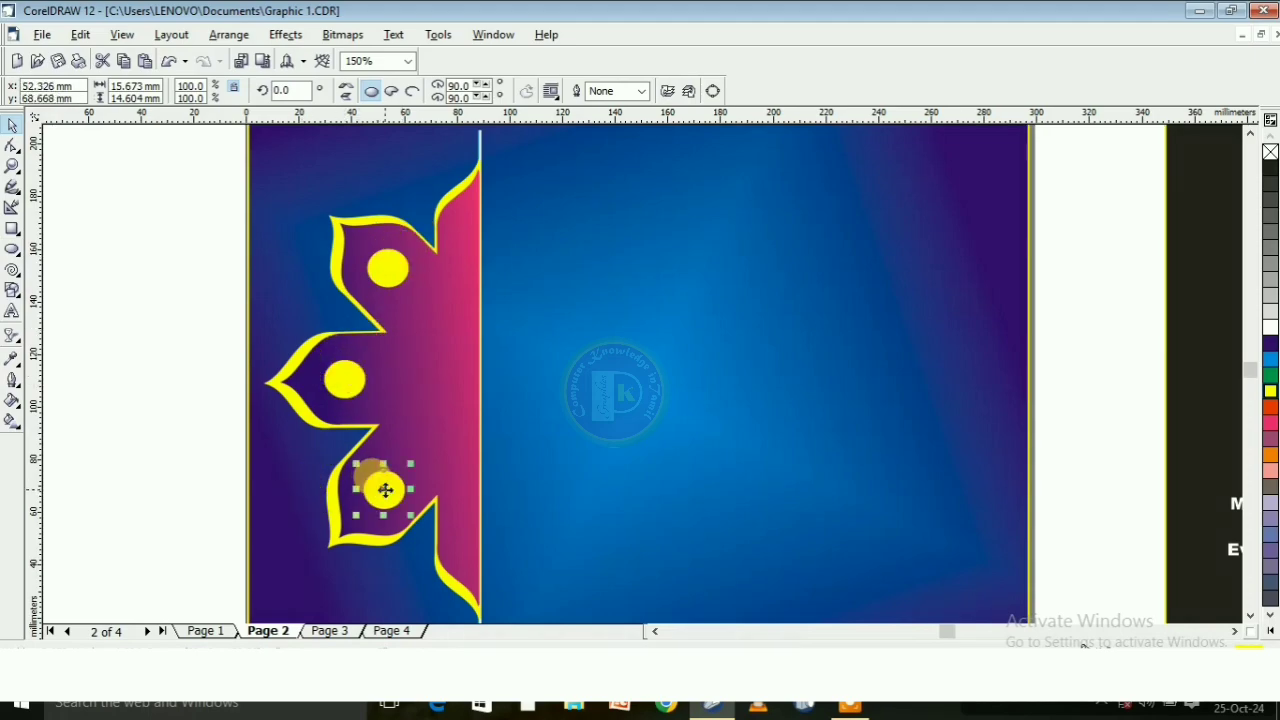
# Place another copy of the circle outside the page and draw a rectangle about 14 mm by 32 mm over its right half
pyautogui.hotkey('ctrl', 'd')
pyautogui.moveTo(428, 602)
pyautogui.mouseDown()
pyautogui.moveTo(454, 562)
pyautogui.moveTo(178, 361)
pyautogui.moveTo(214, 407)
pyautogui.mouseUp()
pyautogui.click(12, 228)
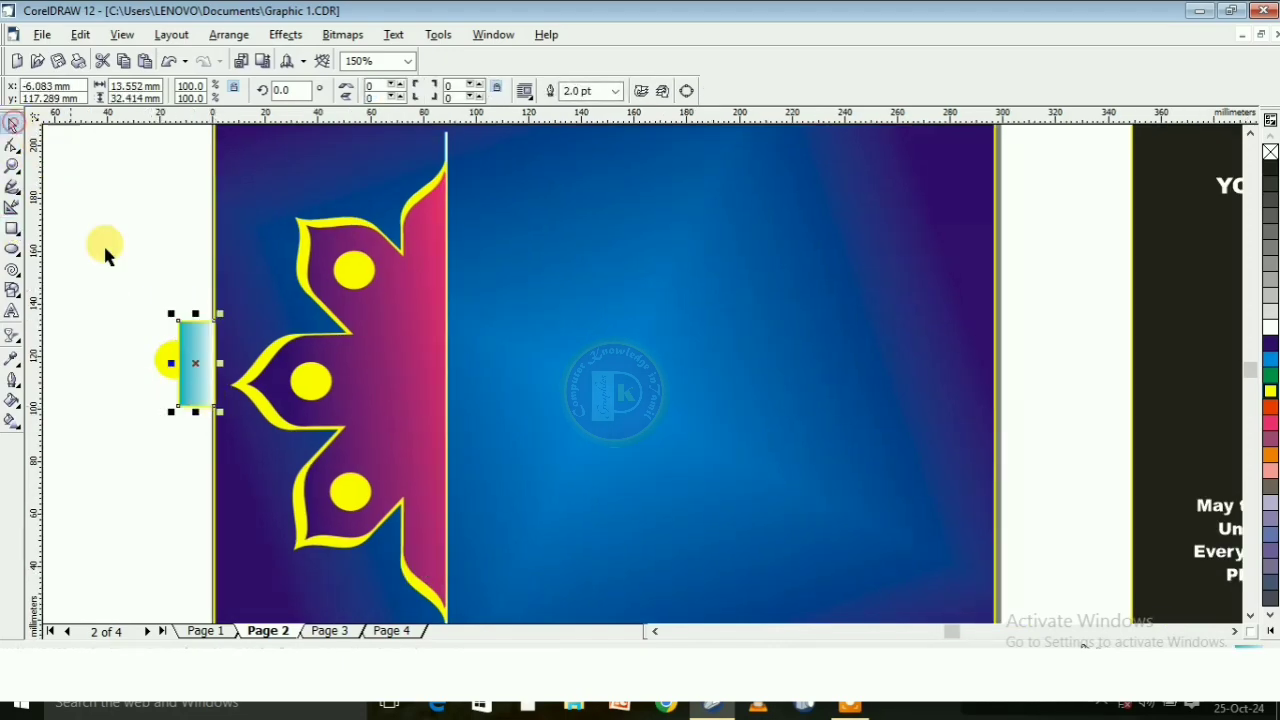
# Trim the spare circle with the overlapping rectangle to leave a half circle, and delete the rectangle
pyautogui.moveTo(100, 288); pyautogui.dragTo(248, 461)
pyautogui.click(491, 92)
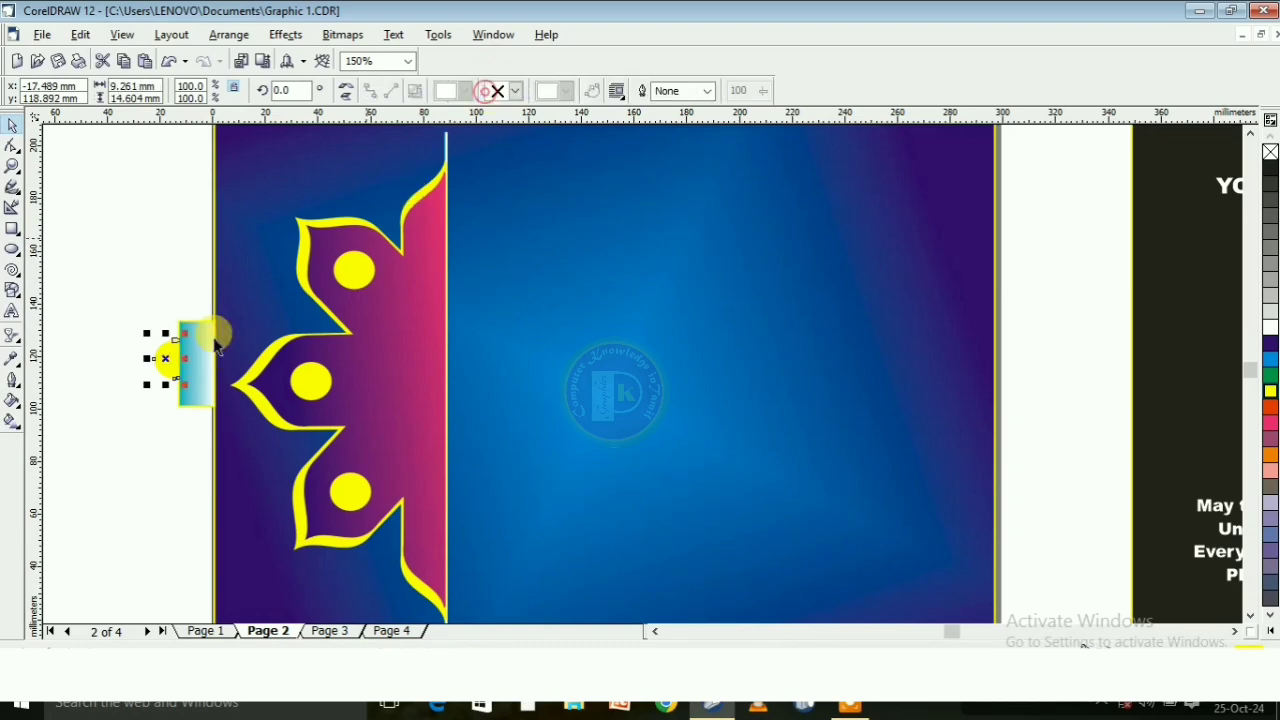
pyautogui.click(133, 312)
pyautogui.moveTo(199, 357); pyautogui.dragTo(173, 253)
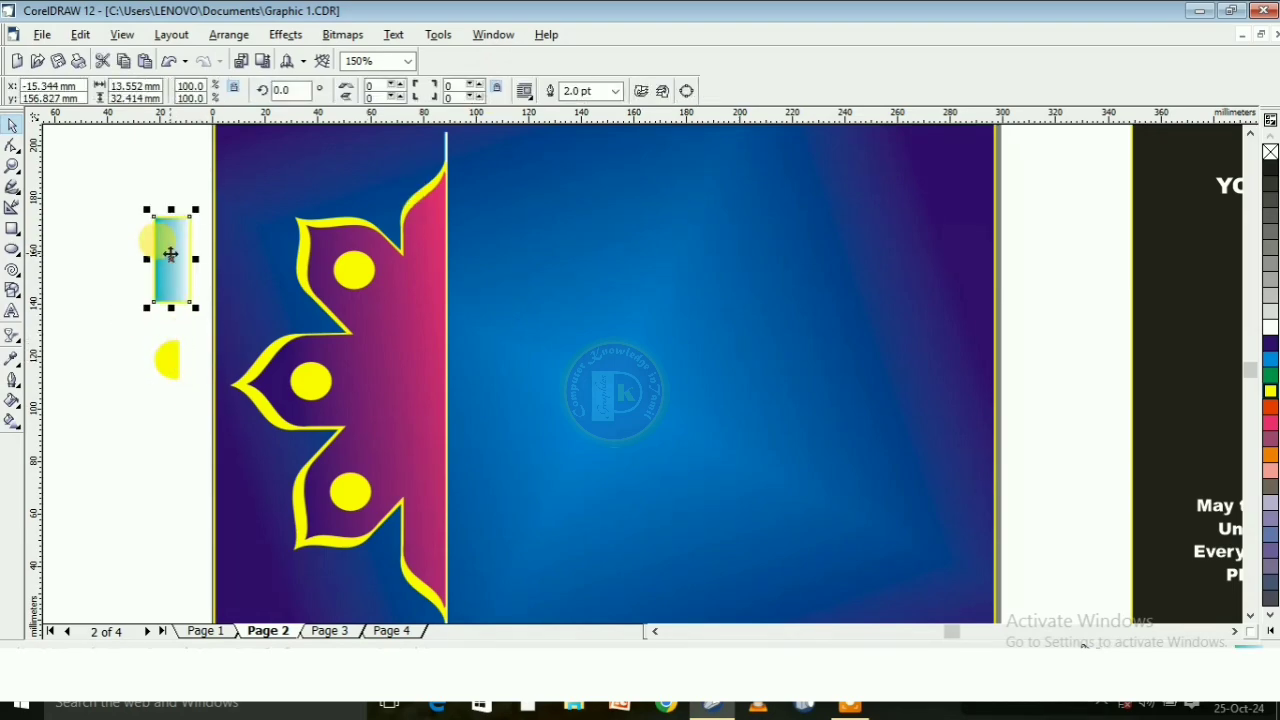
pyautogui.press('Delete')
# Scale the half circle to about 7 mm by 11 mm and place it in the lowest half petal, flush with the straight edge
pyautogui.click(166, 358)
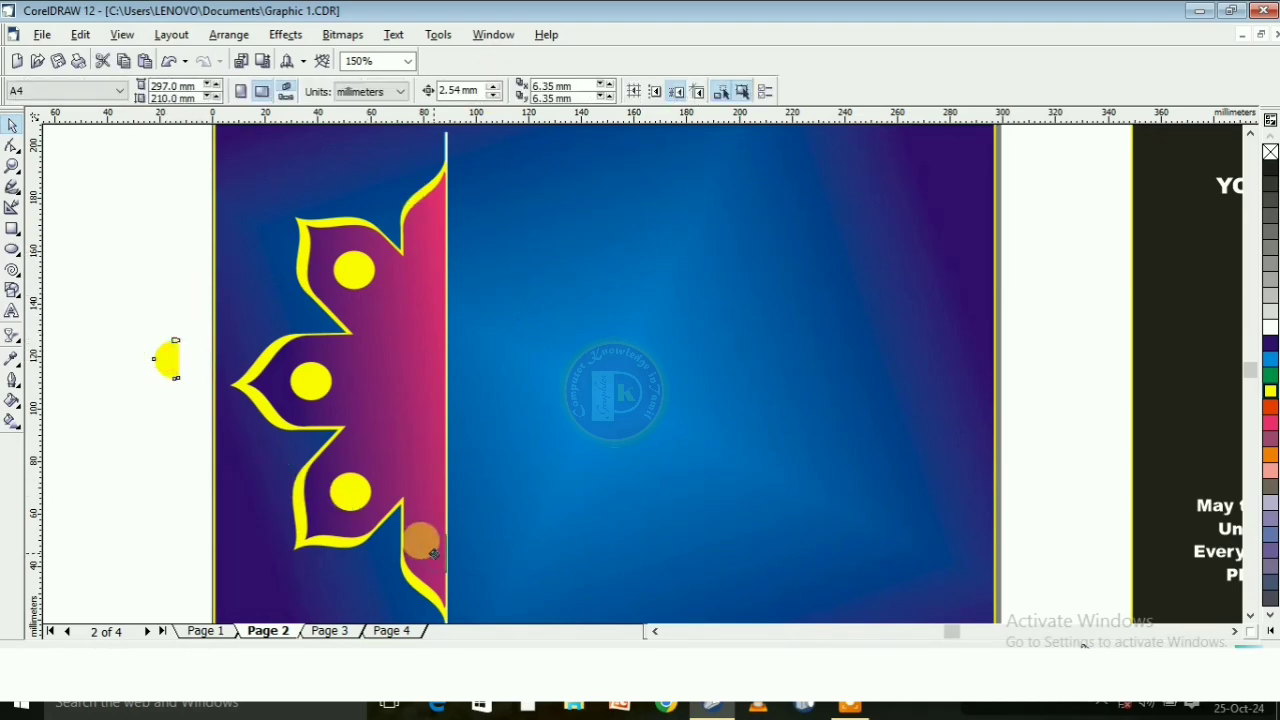
pyautogui.scroll(2, 437, 565)
pyautogui.moveTo(166, 358); pyautogui.dragTo(423, 497)
pyautogui.scroll(1, 438, 544)
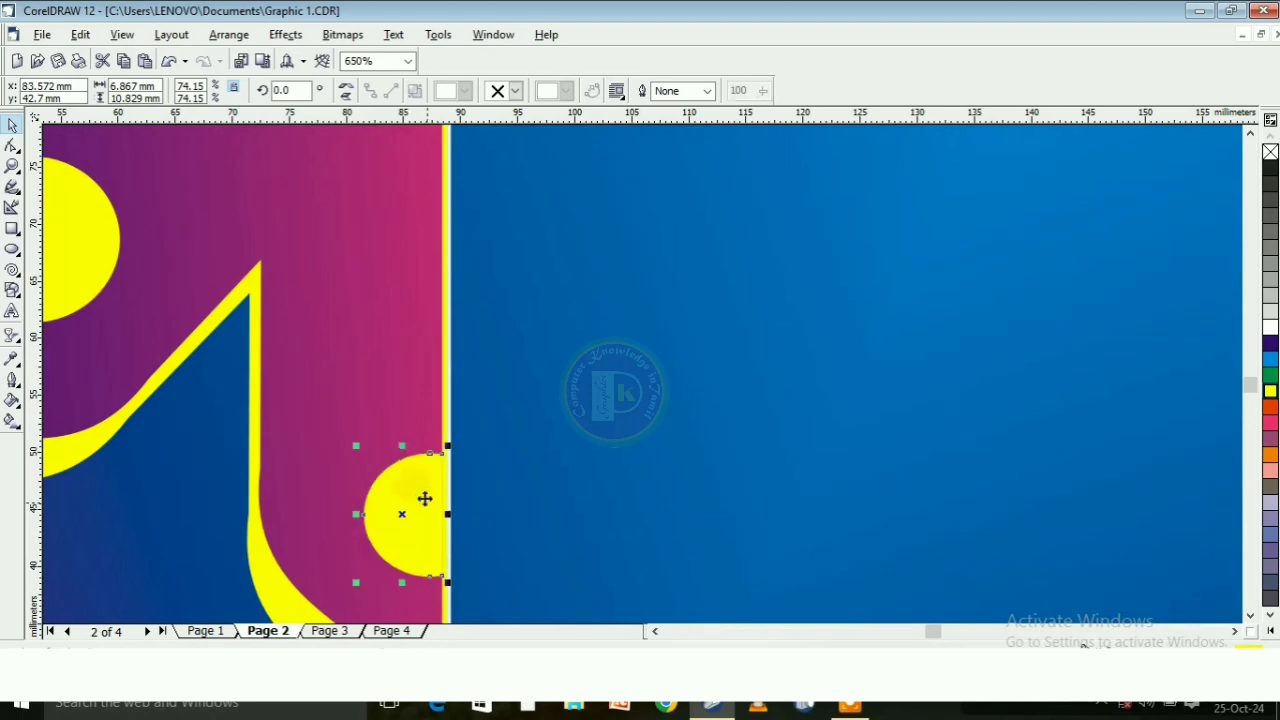
pyautogui.scroll(-2, 400, 449)
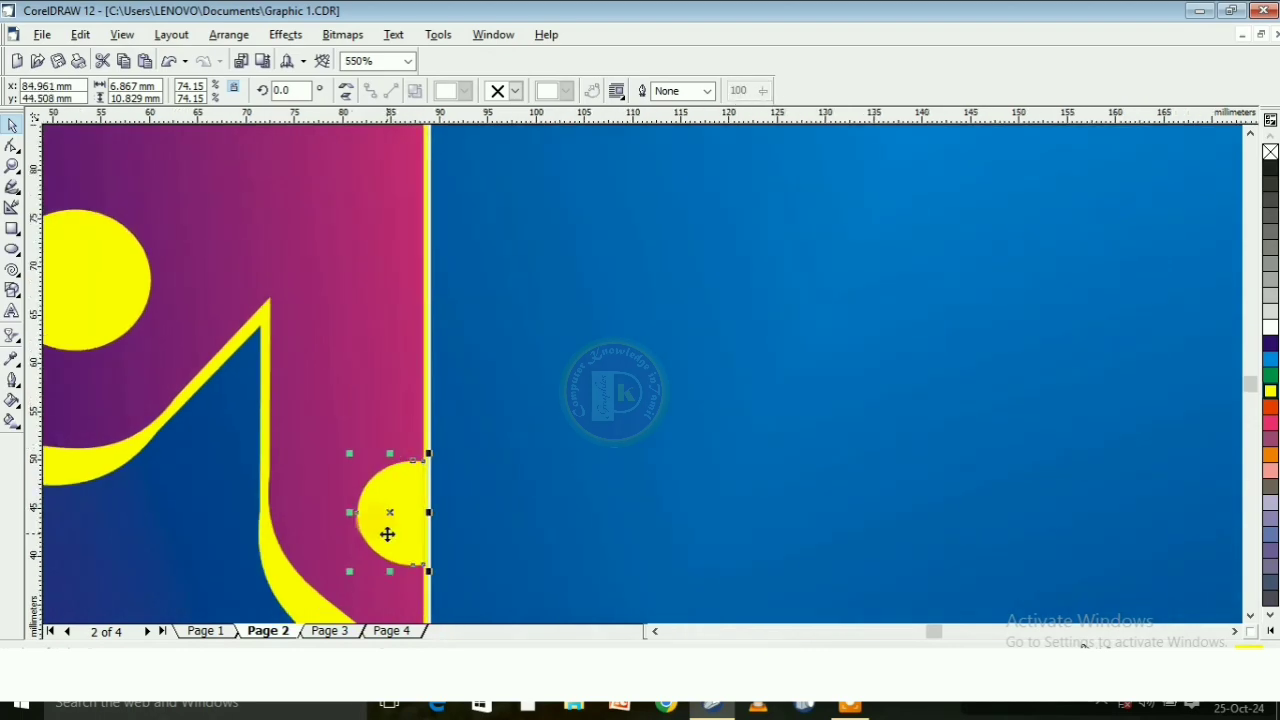
# Duplicate the small half circle and place the copy in the uppermost half petal, flush with the straight edge
pyautogui.hotkey('ctrl', 'd')
pyautogui.scroll(-3, 385, 450)
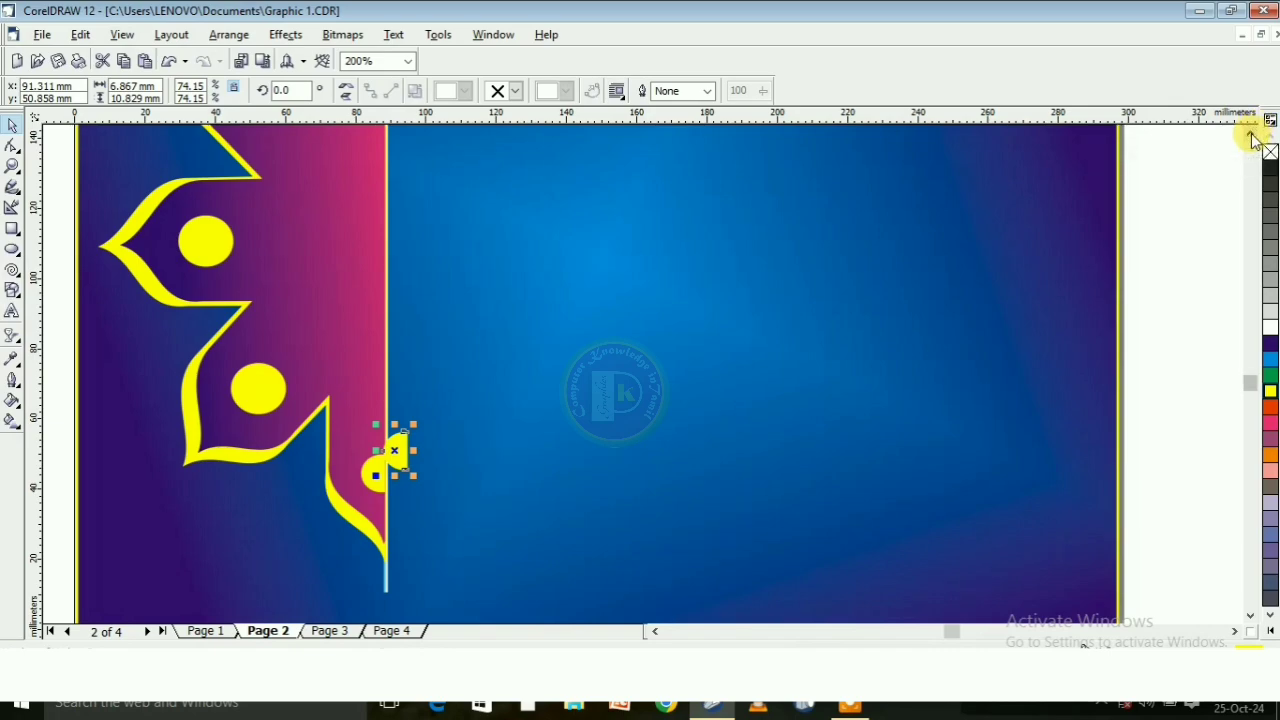
pyautogui.scroll(3, 1257, 130)
pyautogui.moveTo(378, 536); pyautogui.dragTo(346, 135)
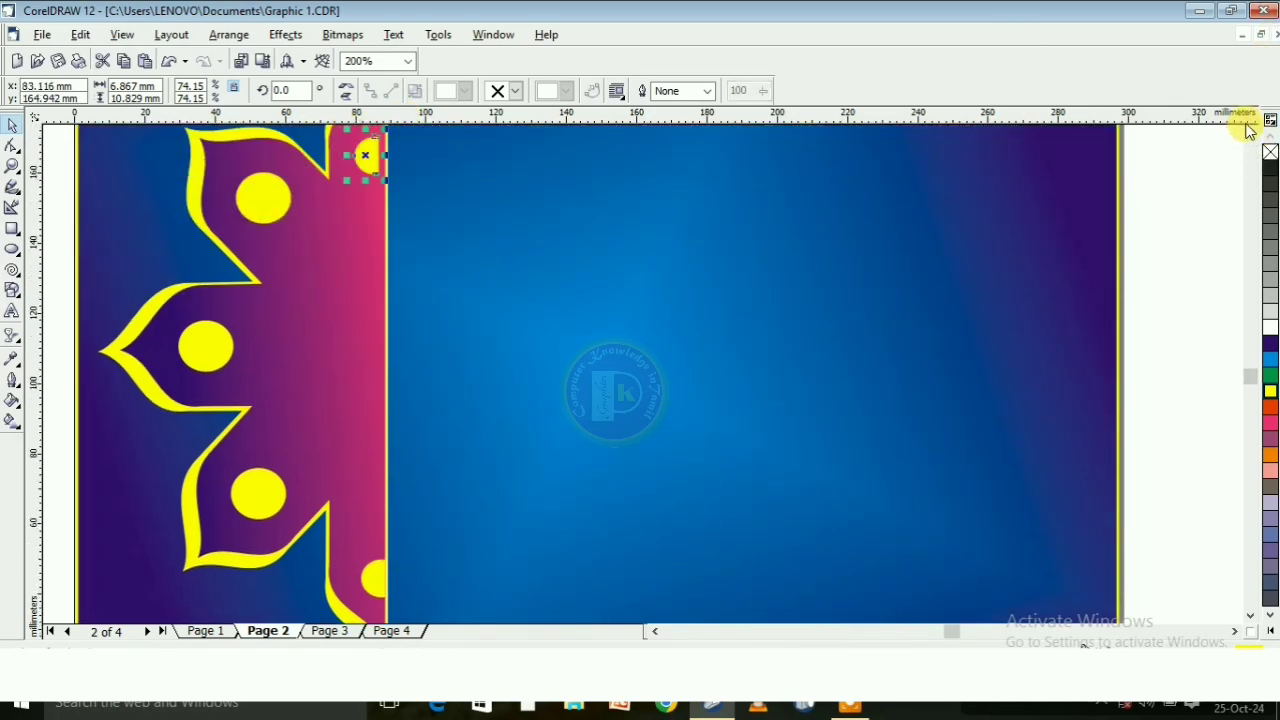
pyautogui.scroll(3, 1245, 126)
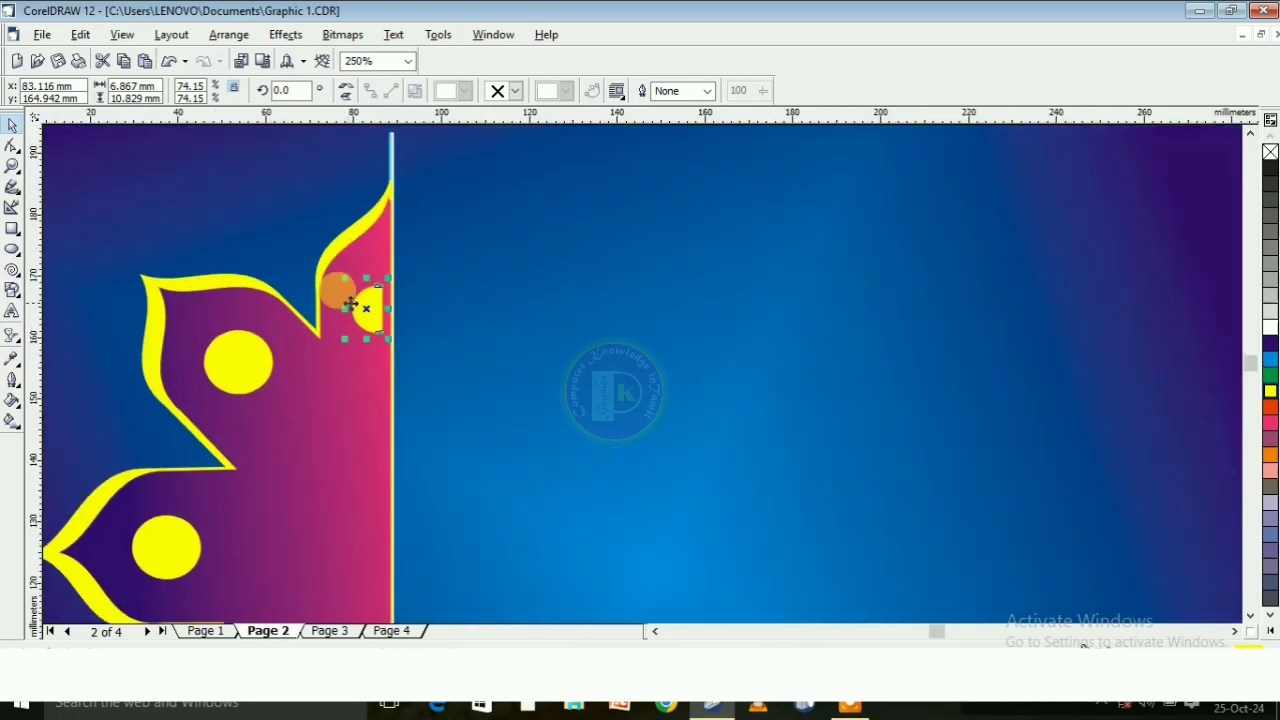
pyautogui.scroll(3, 360, 310)
pyautogui.moveTo(395, 301); pyautogui.dragTo(392, 294)
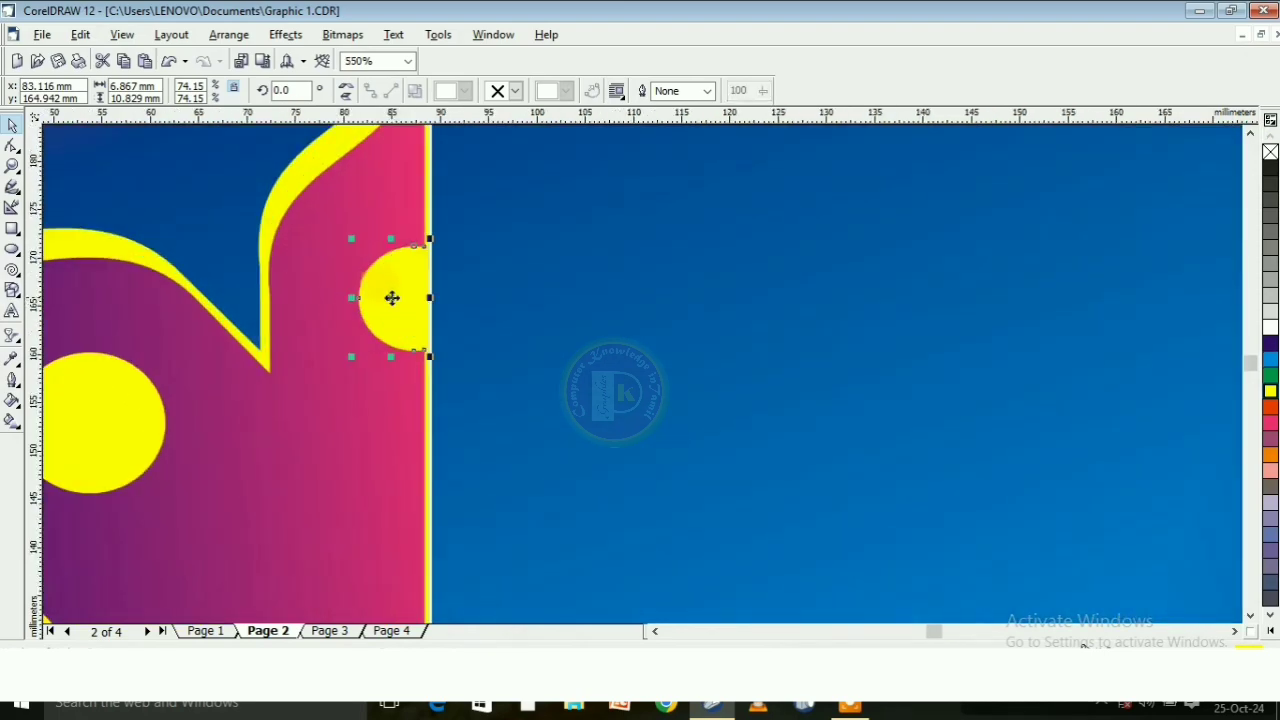
pyautogui.scroll(-5, 395, 290)
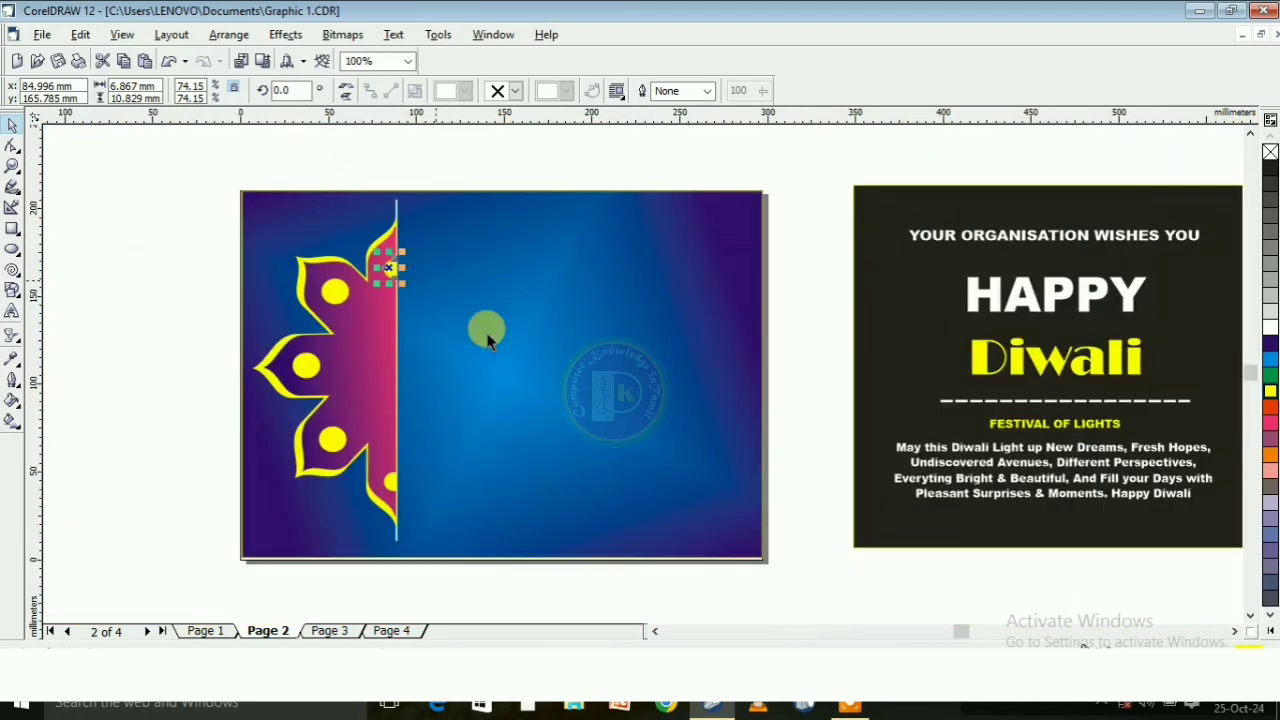
pyautogui.click(750, 148)
pyautogui.scroll(1, 387, 312)
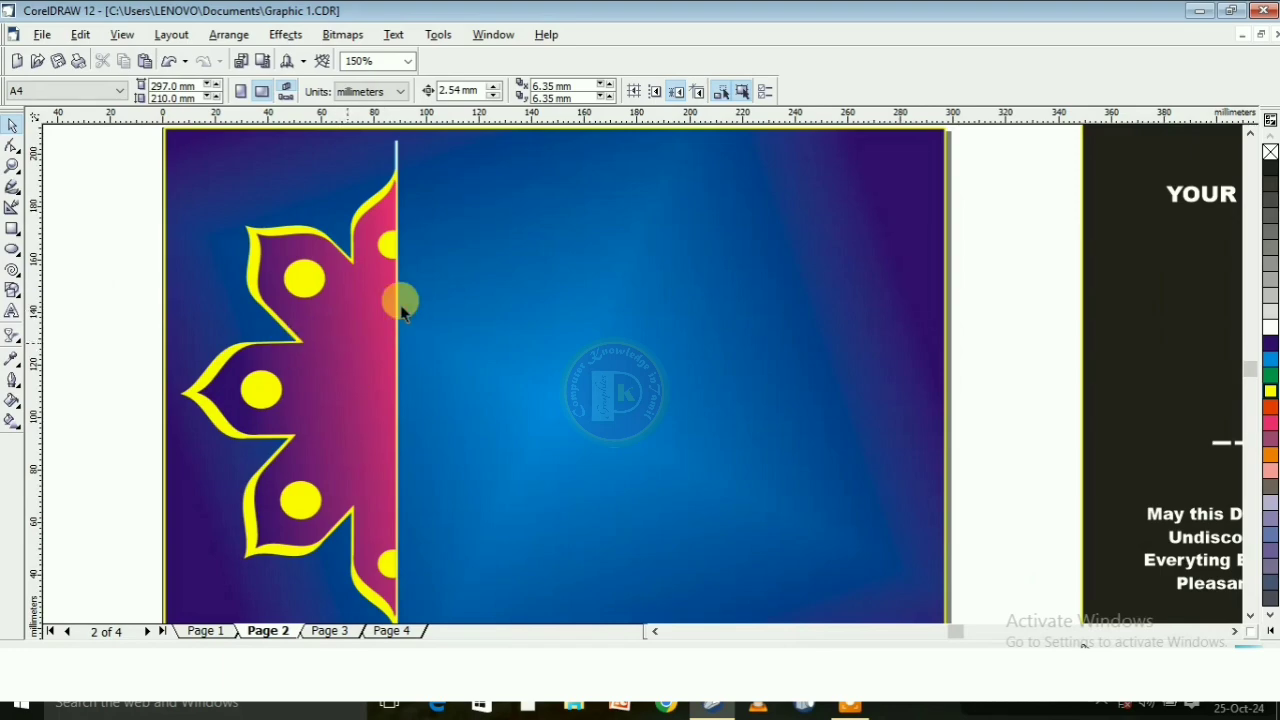
pyautogui.scroll(-1, 400, 295)
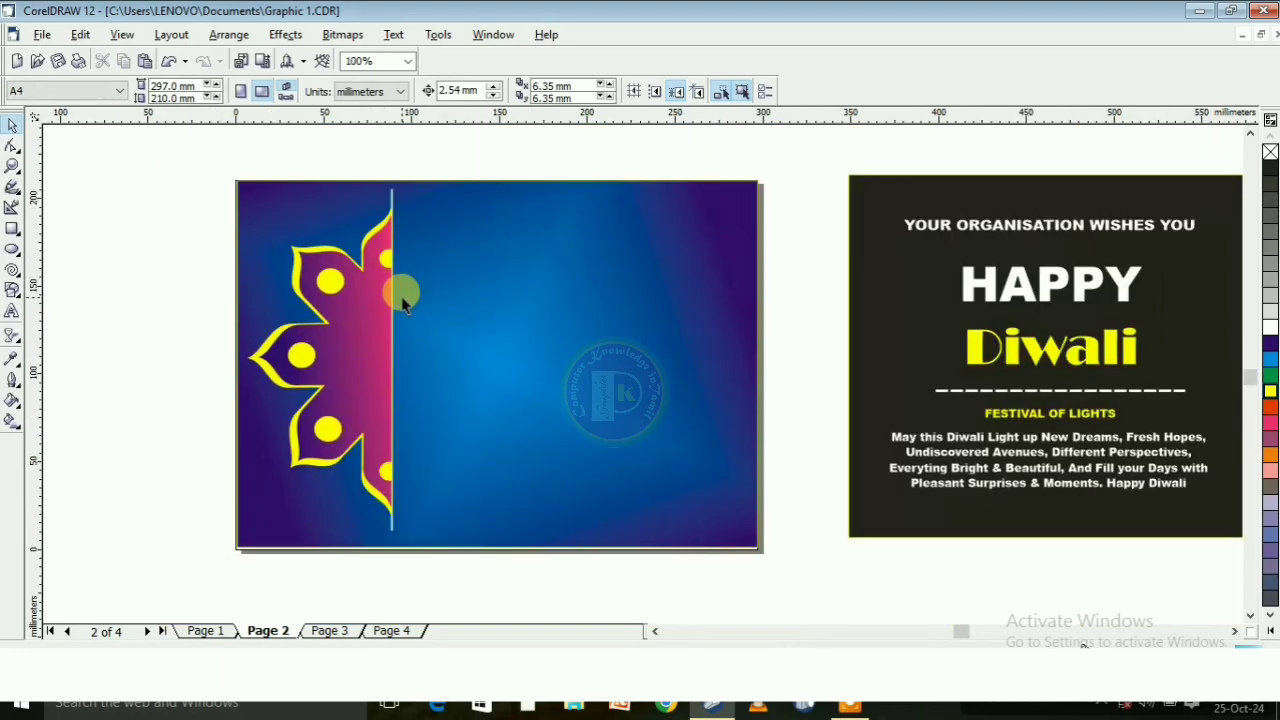
# Draw a closed five-point outline about 62 mm by 32 mm outside the page, with a straight upper edge and a narrow base
pyautogui.click(9, 191)
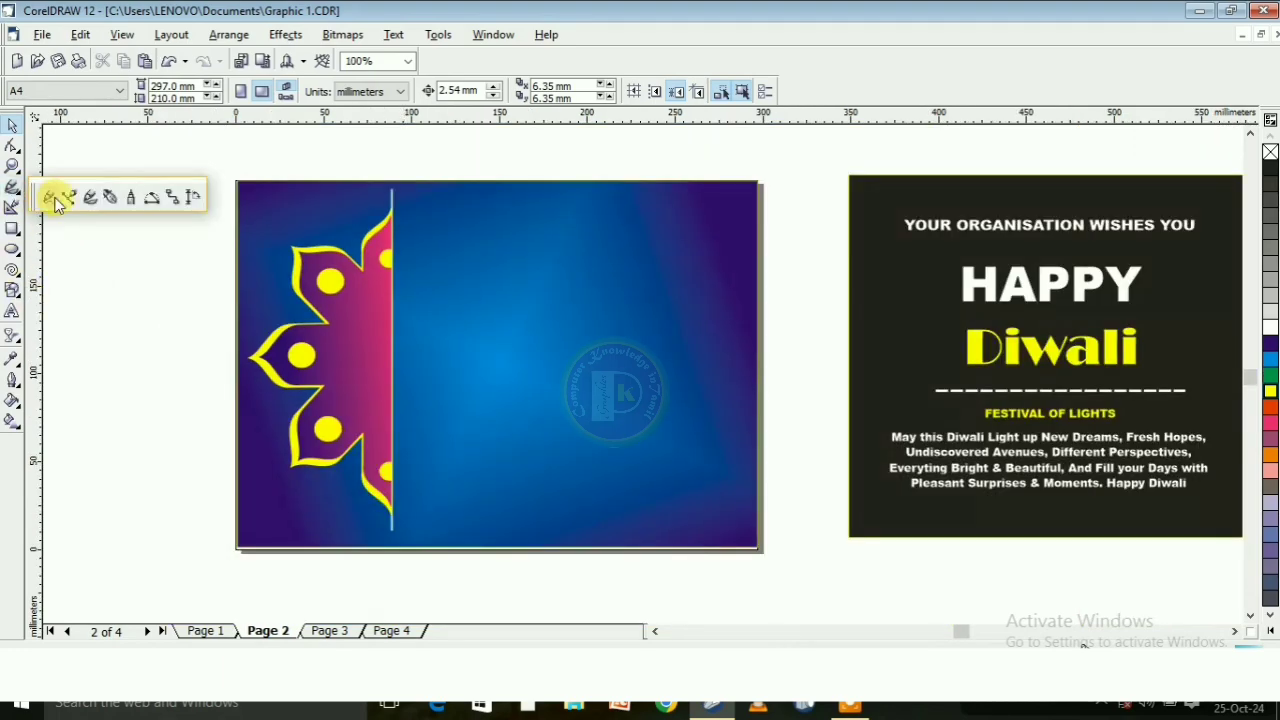
pyautogui.click(107, 191)
pyautogui.scroll(2, 88, 384)
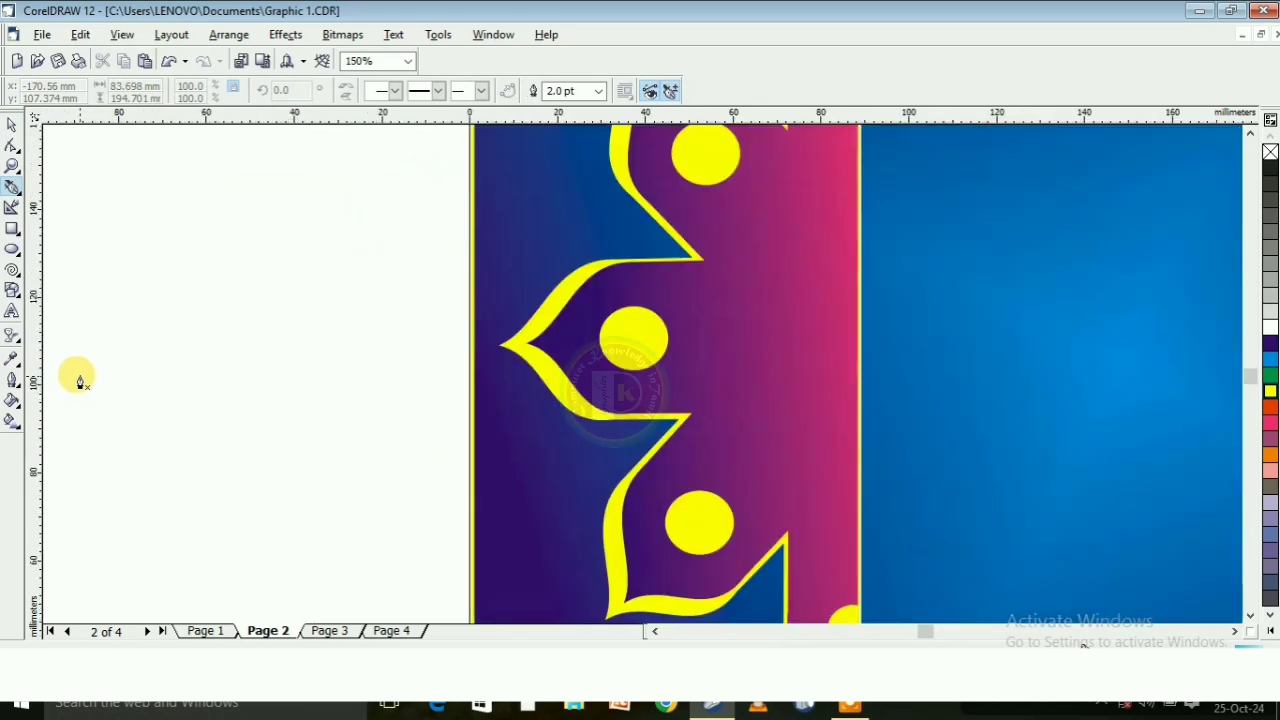
pyautogui.click(92, 335)
pyautogui.click(252, 335)
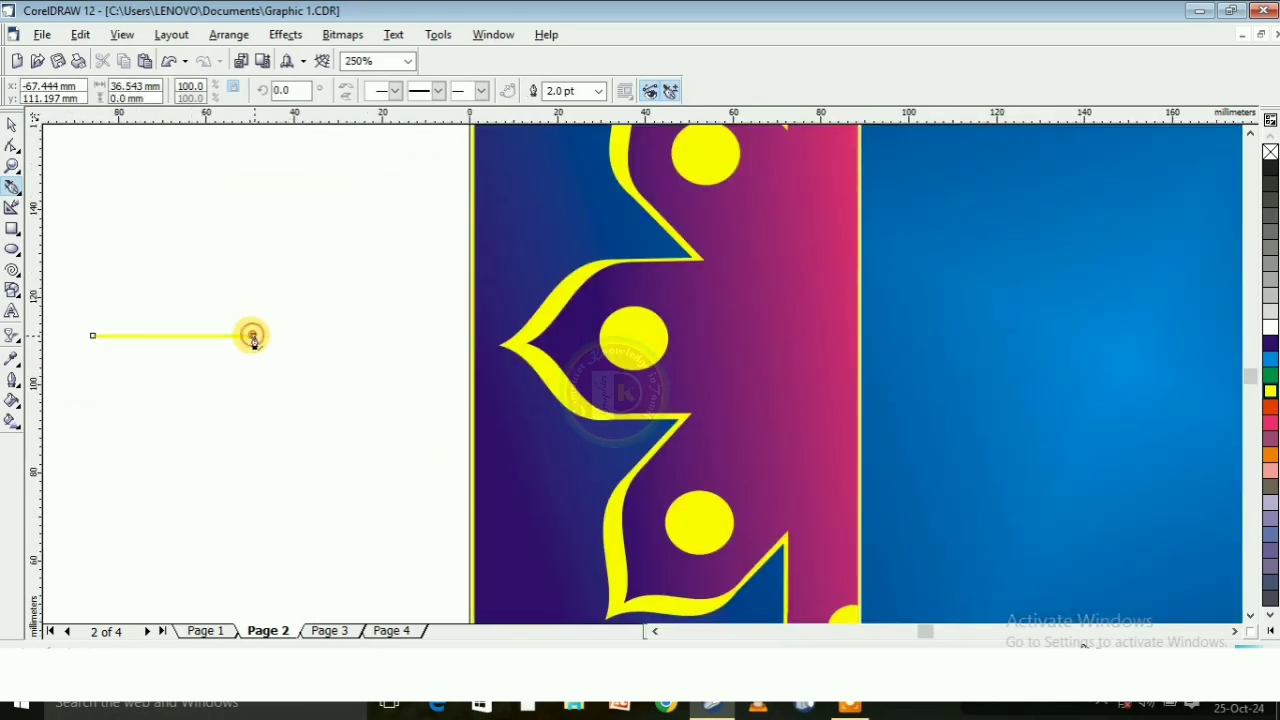
pyautogui.click(363, 335)
pyautogui.click(265, 474)
pyautogui.click(236, 474)
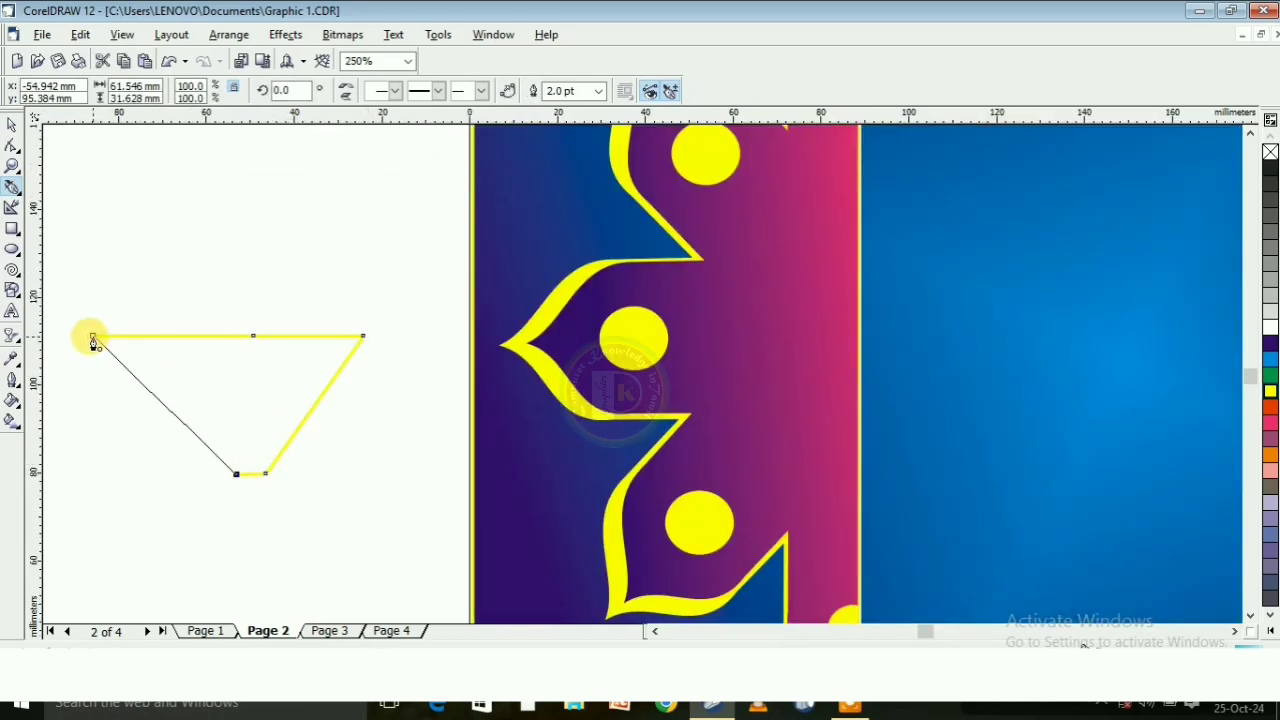
pyautogui.click(92, 335)
# Convert the outline's two upper segments to curves and bend both downward into shallow scallops
pyautogui.press('F10')
pyautogui.click(190, 335)
pyautogui.click(131, 91)
pyautogui.moveTo(190, 335); pyautogui.dragTo(190, 357)
pyautogui.click(314, 335)
pyautogui.click(129, 91)
pyautogui.moveTo(314, 335); pyautogui.dragTo(315, 354)
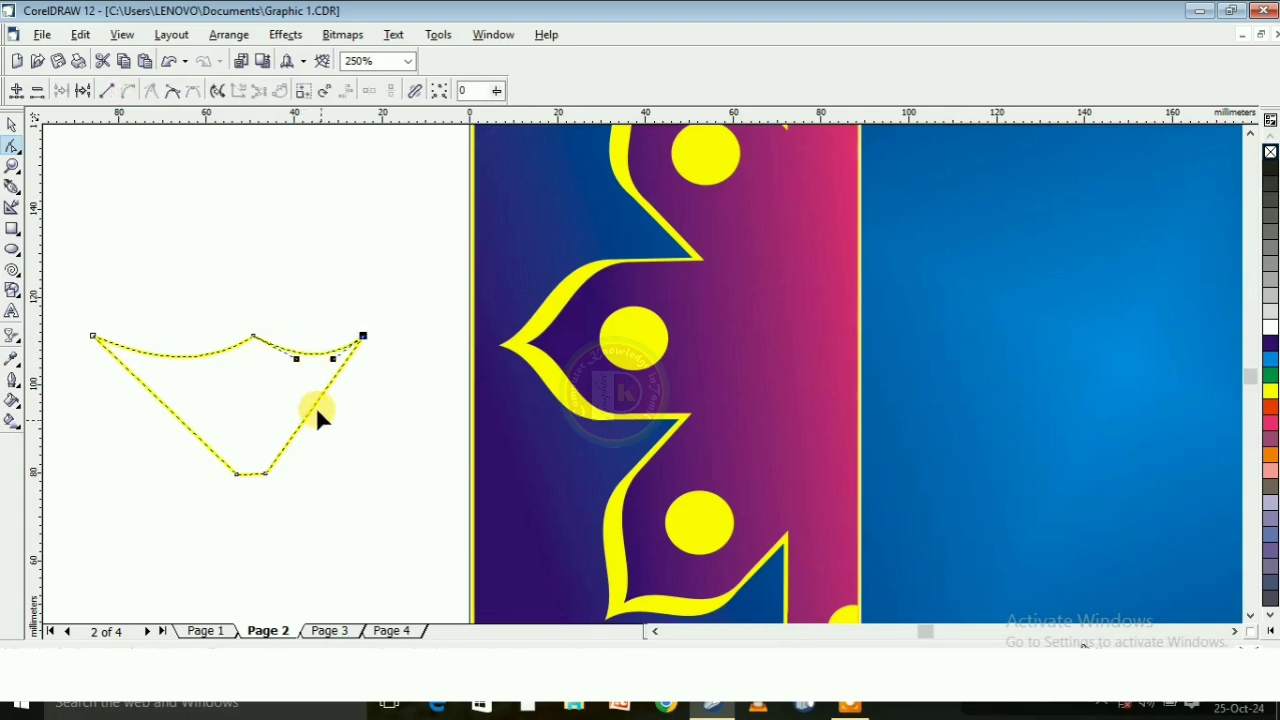
# Bow the two slanted sides outward as curves and delete the two base nodes to form a rounded bowl
pyautogui.click(315, 406)
pyautogui.click(129, 91)
pyautogui.moveTo(303, 420); pyautogui.dragTo(324, 430)
pyautogui.click(127, 93)
pyautogui.moveTo(168, 408); pyautogui.dragTo(143, 429)
pyautogui.moveTo(219, 486); pyautogui.dragTo(298, 462)
pyautogui.press('Delete')
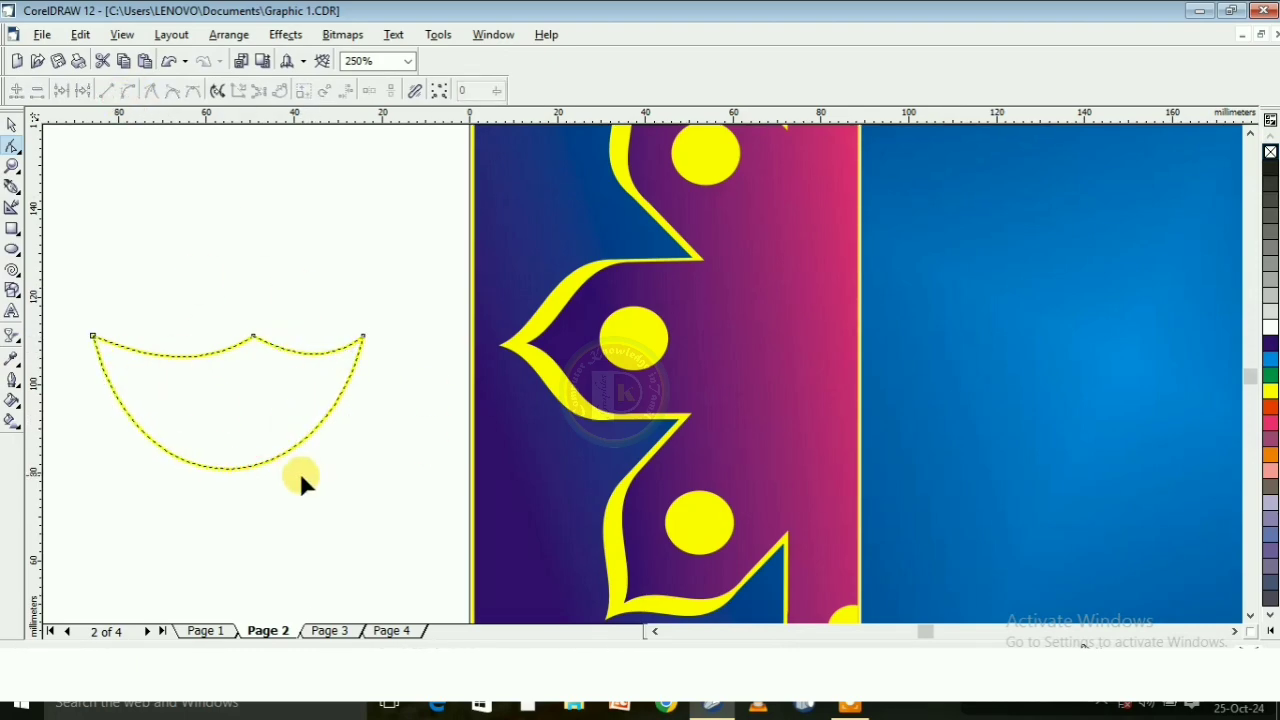
# Fill the bowl with orange-red and apply a linear fountain fill running from its lower right to its upper left
pyautogui.click(12, 125)
pyautogui.scroll(1, 118, 290)
pyautogui.click(1270, 407)
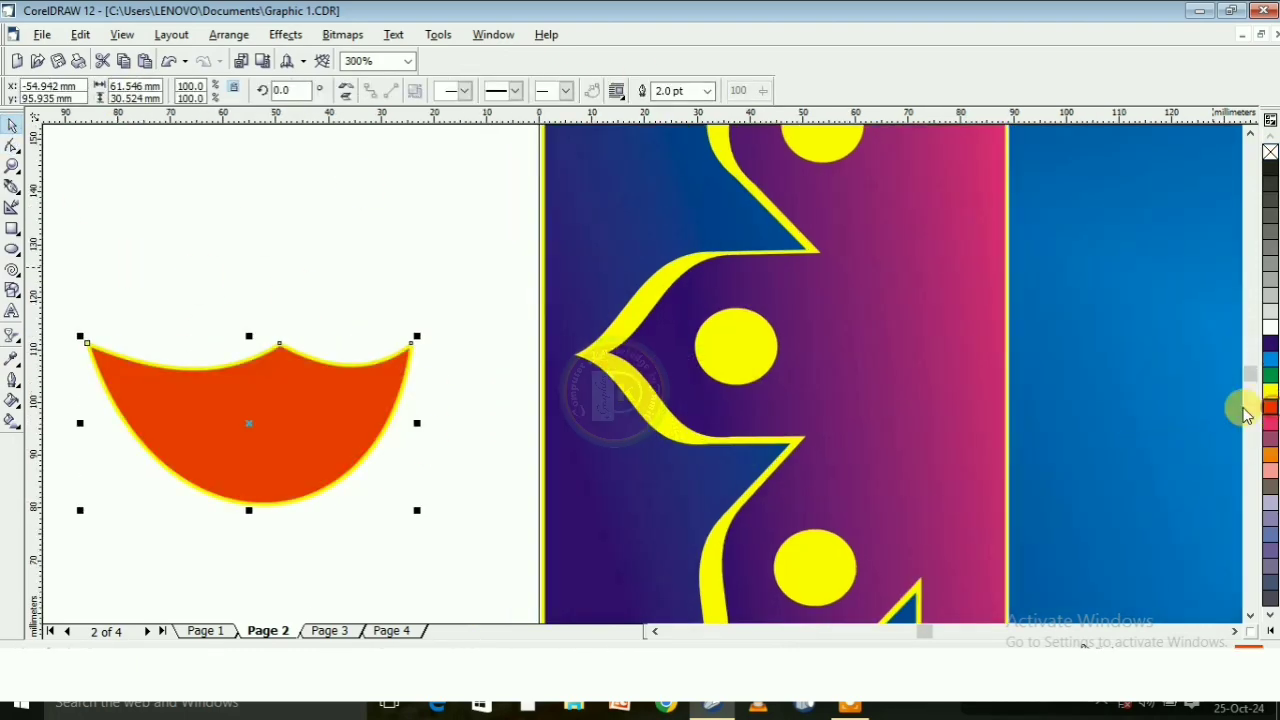
pyautogui.click(12, 421)
pyautogui.moveTo(443, 451); pyautogui.dragTo(71, 310)
pyautogui.click(443, 451)
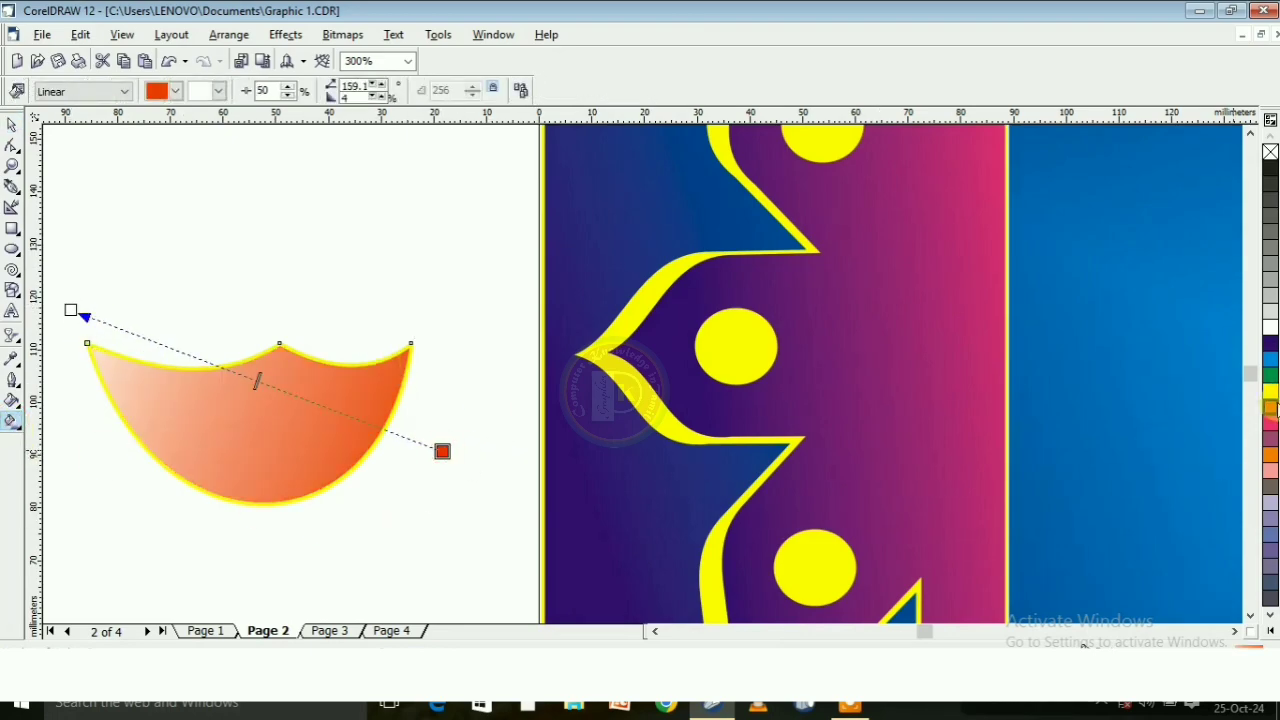
# Set the gradient's upper-left end colour to brown and its edge pad to 34
pyautogui.click(71, 310)
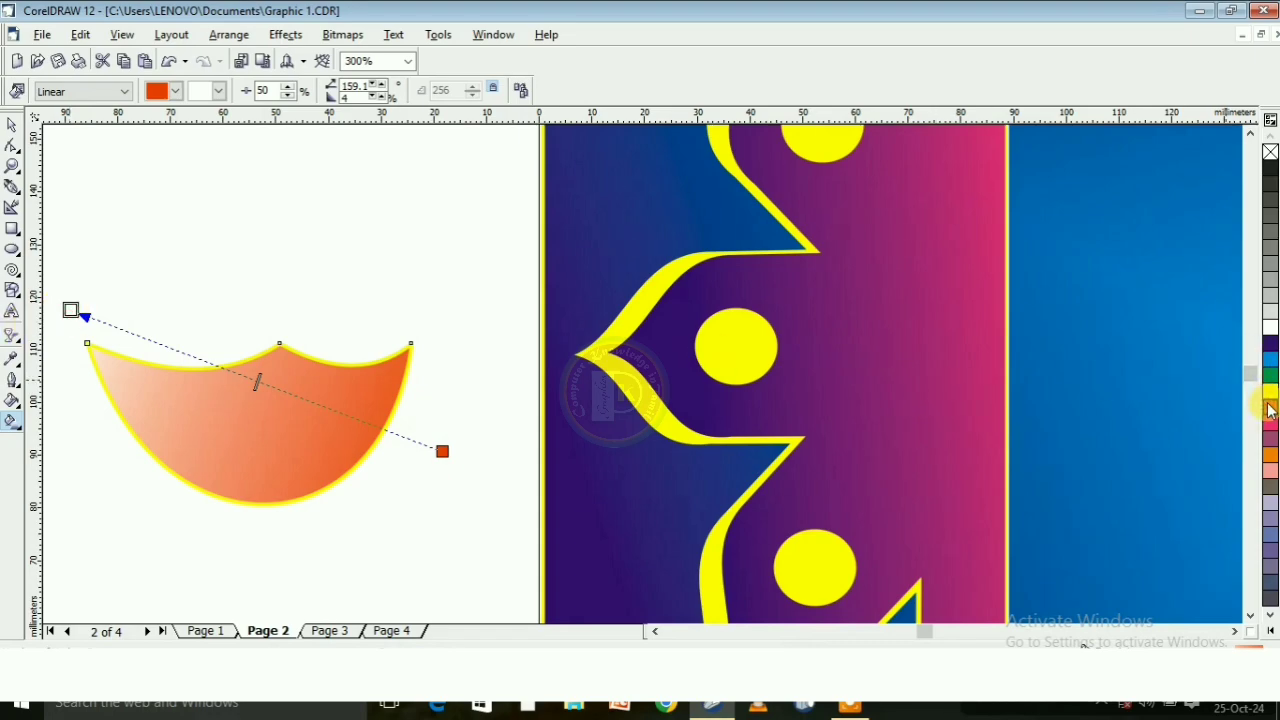
pyautogui.click(1268, 440)
pyautogui.click(1255, 455)
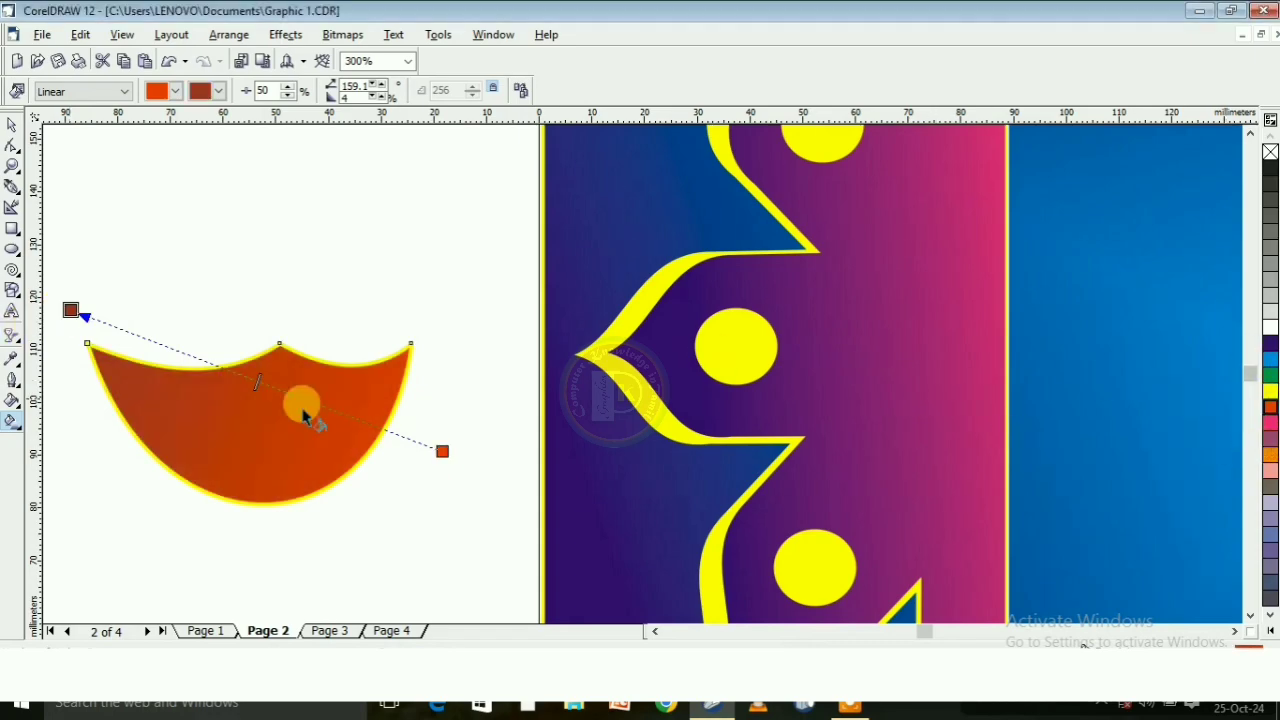
pyautogui.click(384, 95)
pyautogui.click(384, 95)
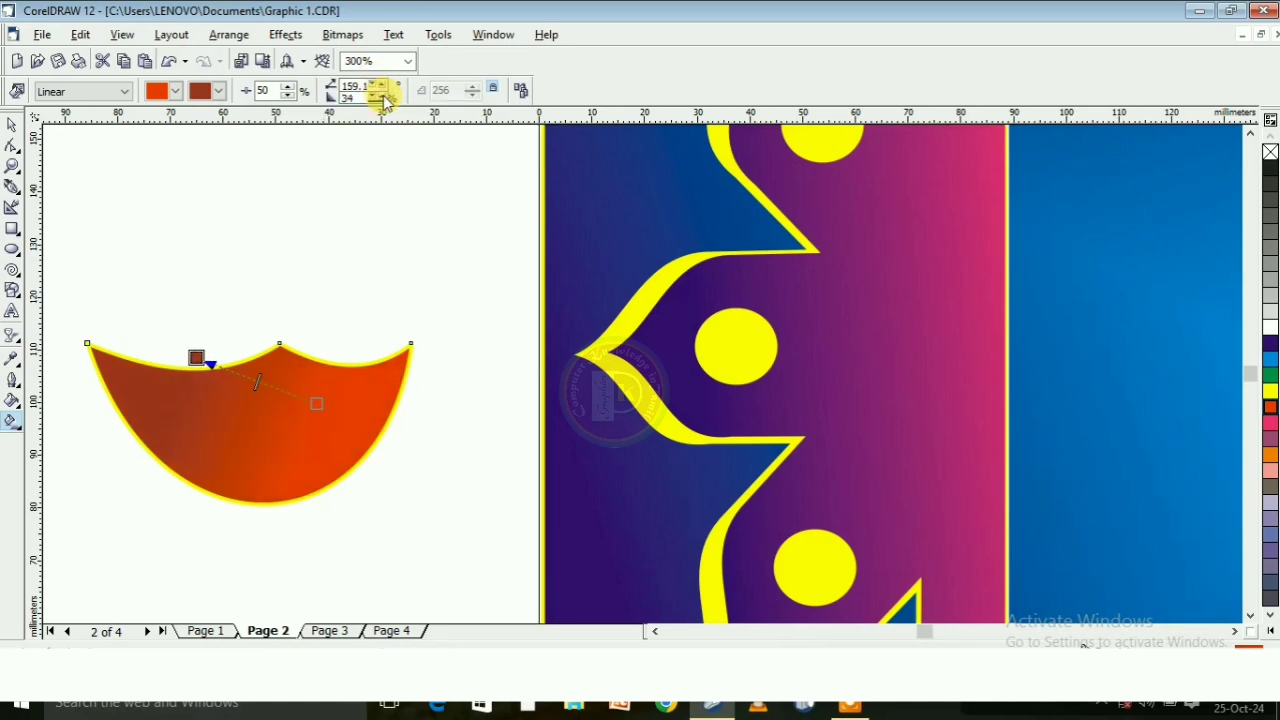
# Set the bowl's outline width to None
pyautogui.click(13, 127)
pyautogui.click(210, 250)
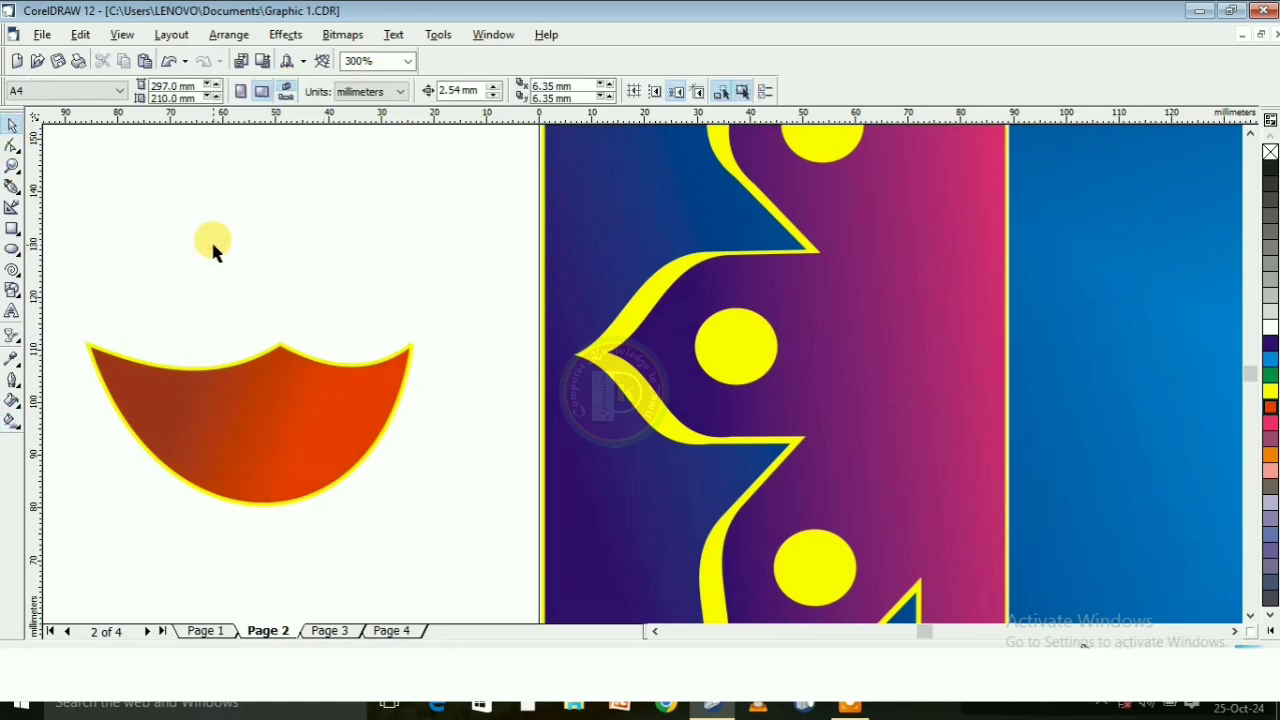
pyautogui.click(308, 403)
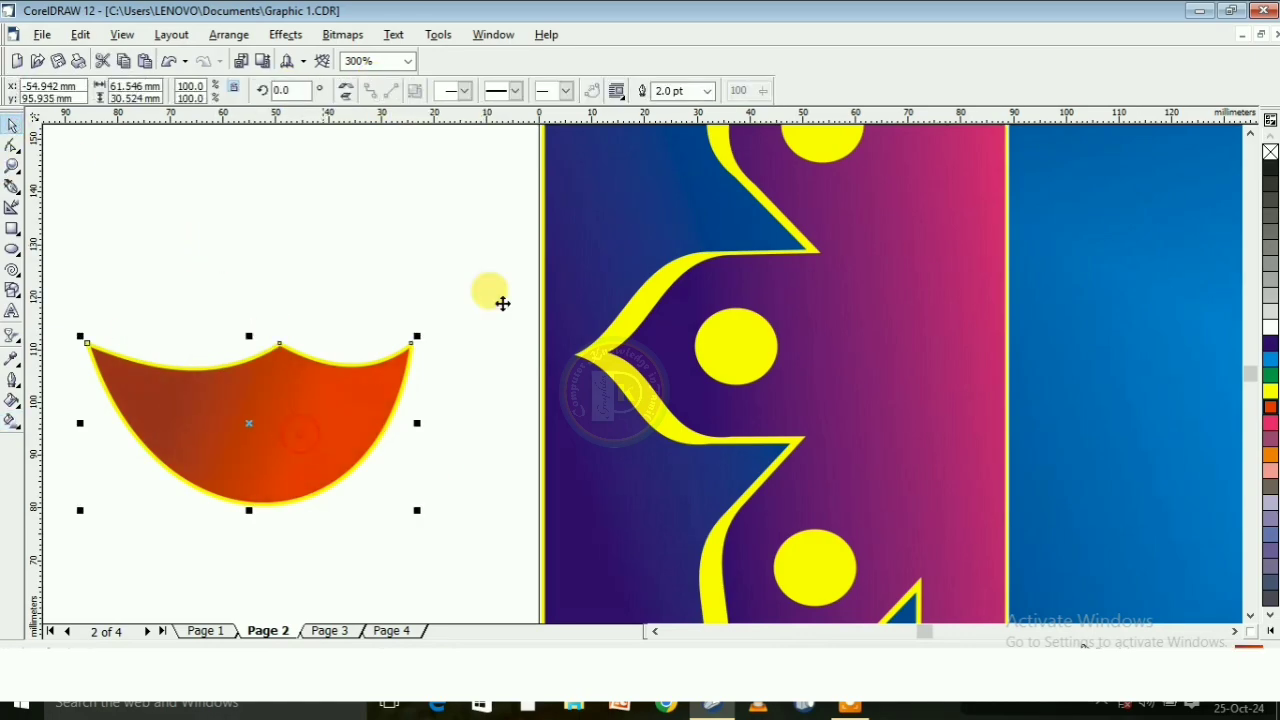
pyautogui.click(702, 91)
pyautogui.click(689, 108)
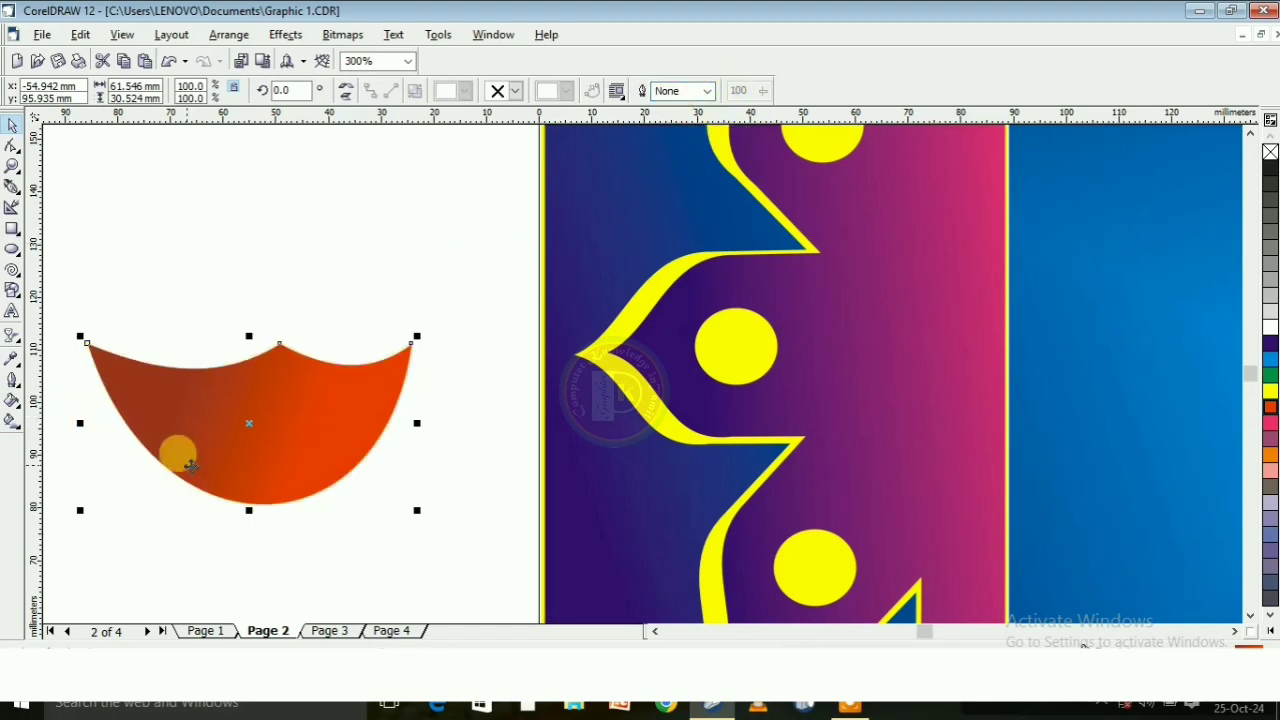
# Draw a closed six-point band about 62 mm by 6 mm along the bowl's rim with the Pen tool
pyautogui.click(10, 186)
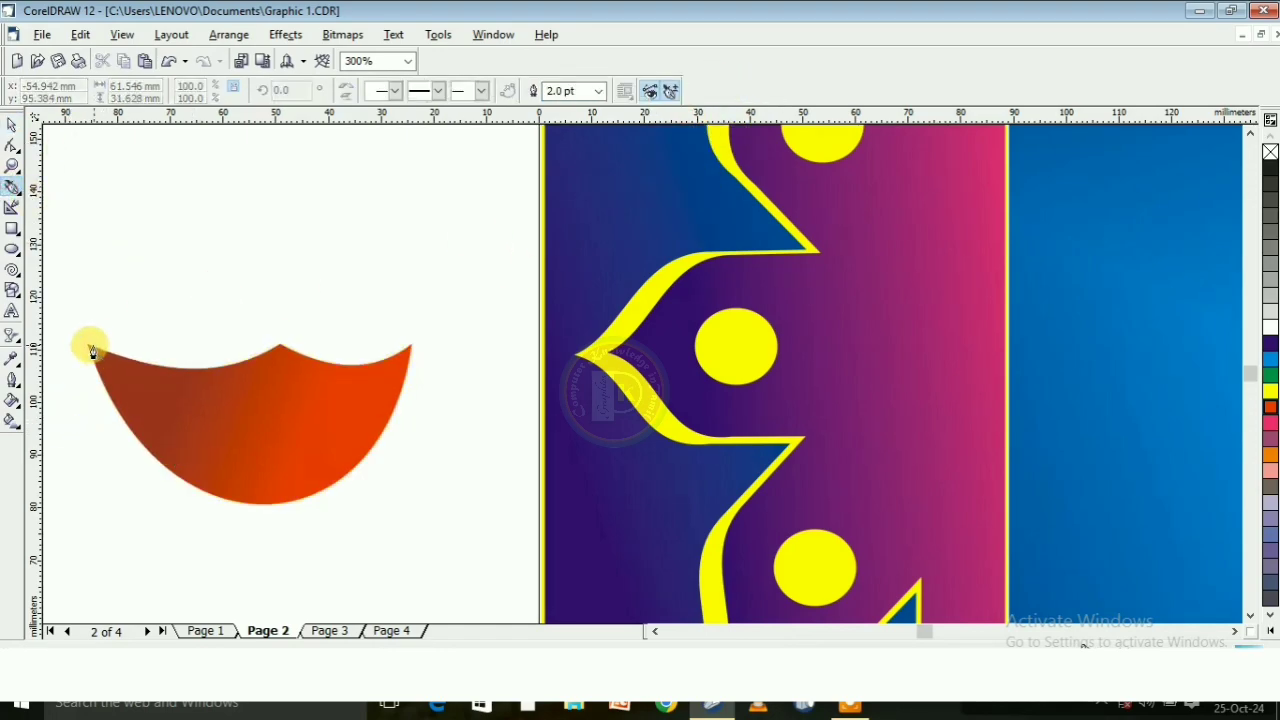
pyautogui.click(88, 345)
pyautogui.click(279, 344)
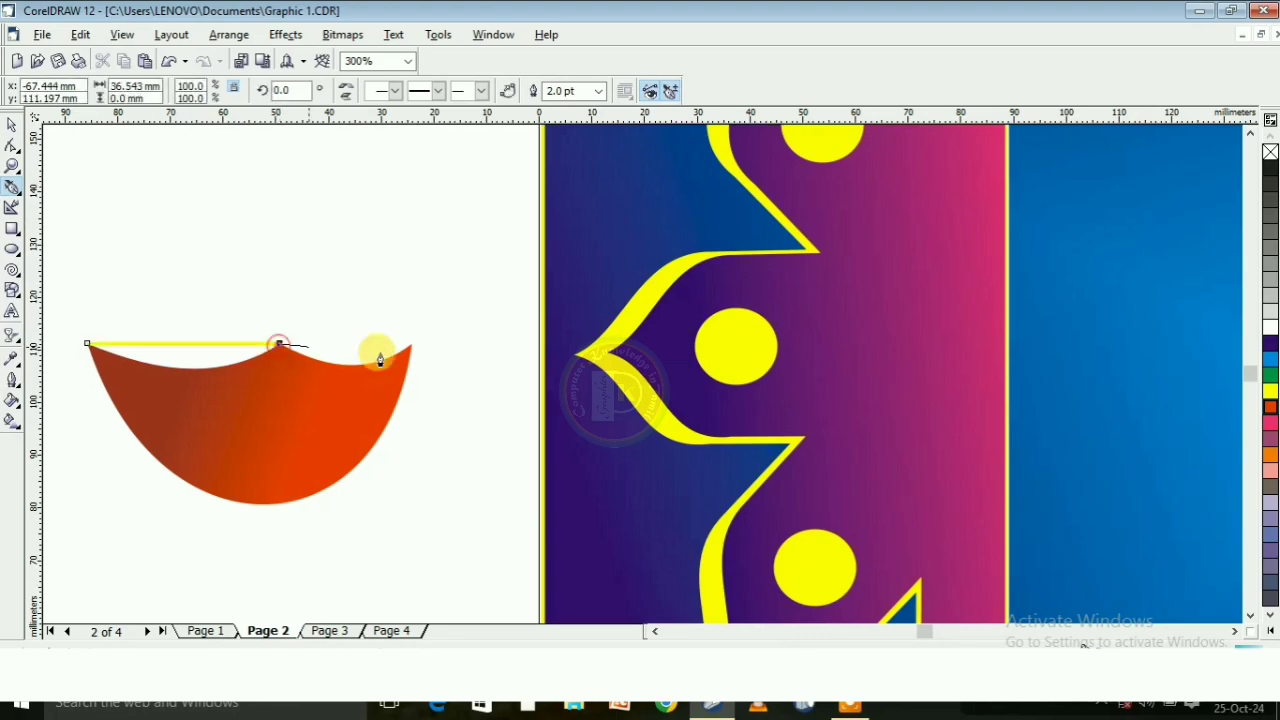
pyautogui.click(409, 344)
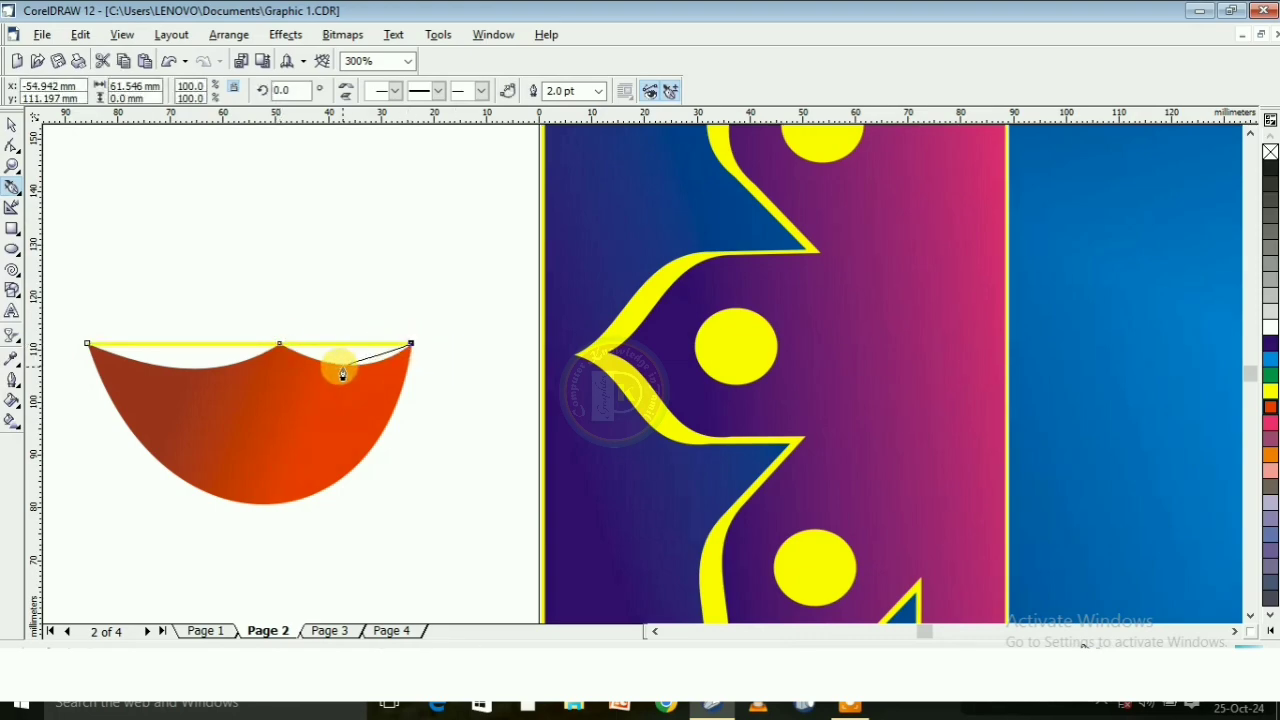
pyautogui.click(404, 377)
pyautogui.click(284, 366)
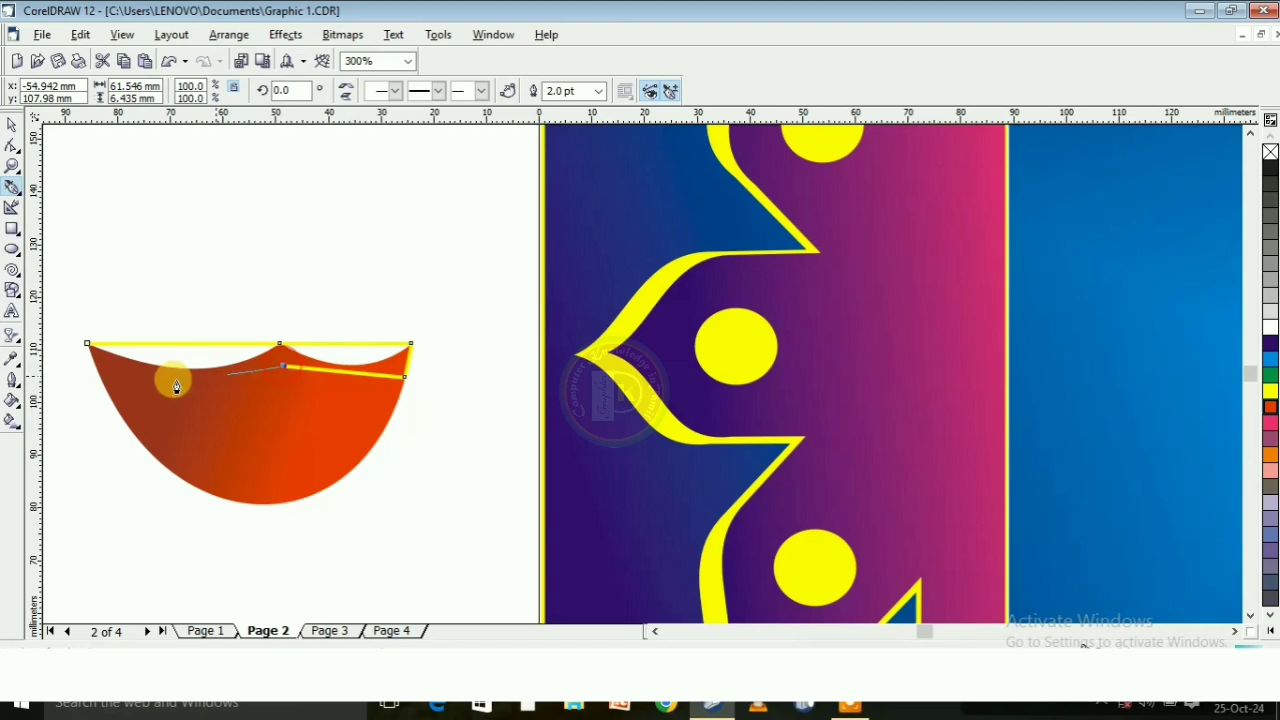
pyautogui.click(94, 366)
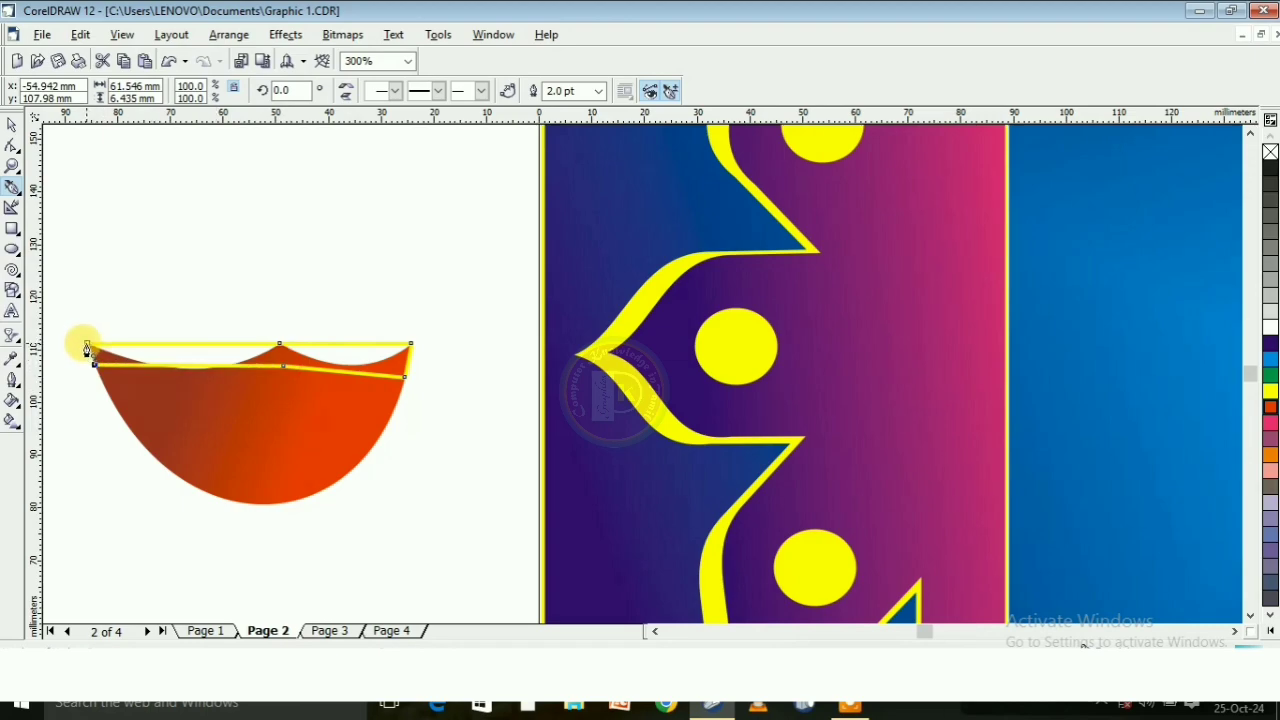
pyautogui.click(86, 345)
# Remove the band's fill and curve its two upper segments down to follow the bowl's scalloped rim
pyautogui.click(12, 146)
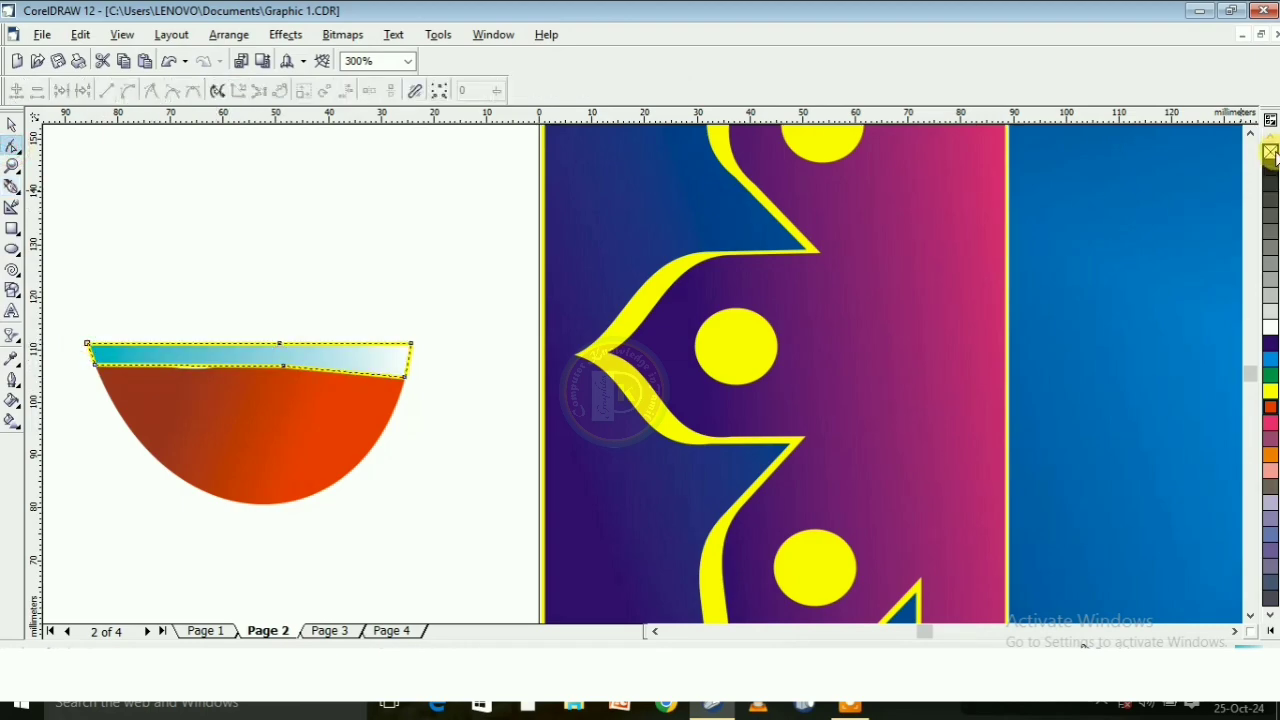
pyautogui.click(286, 389)
pyautogui.click(140, 340)
pyautogui.scroll(2, 140, 336)
pyautogui.click(167, 340)
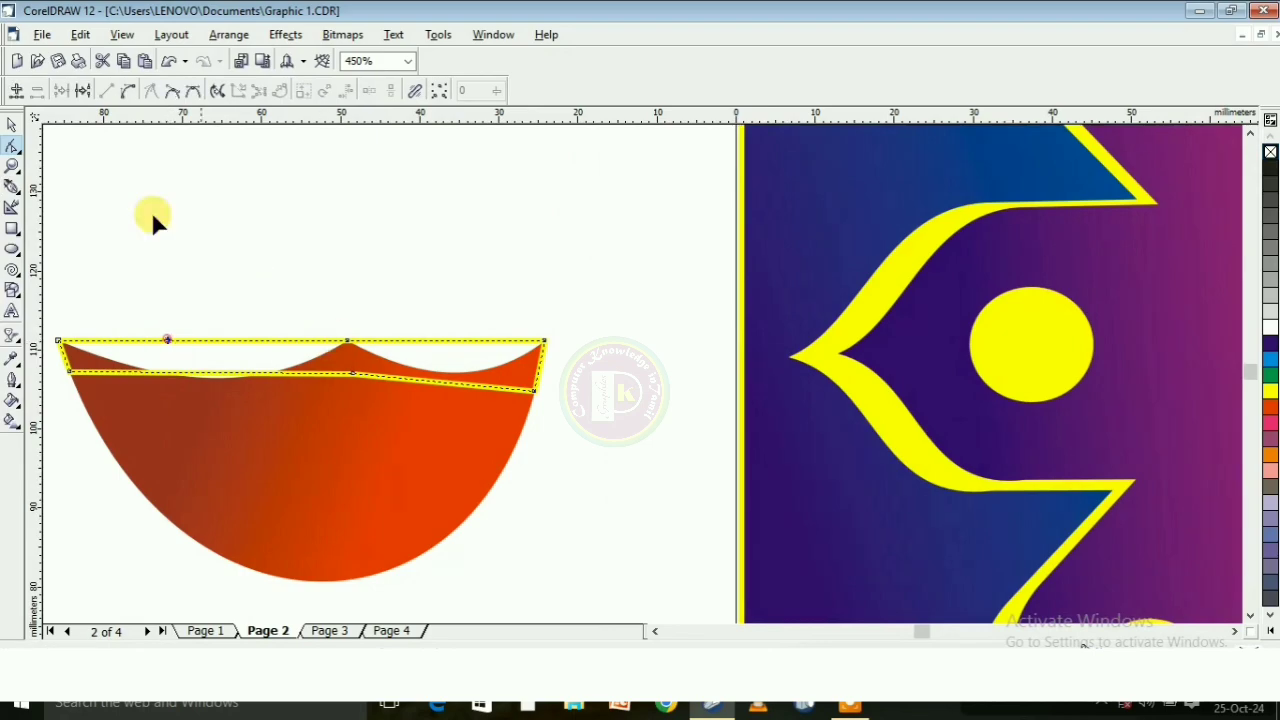
pyautogui.click(129, 92)
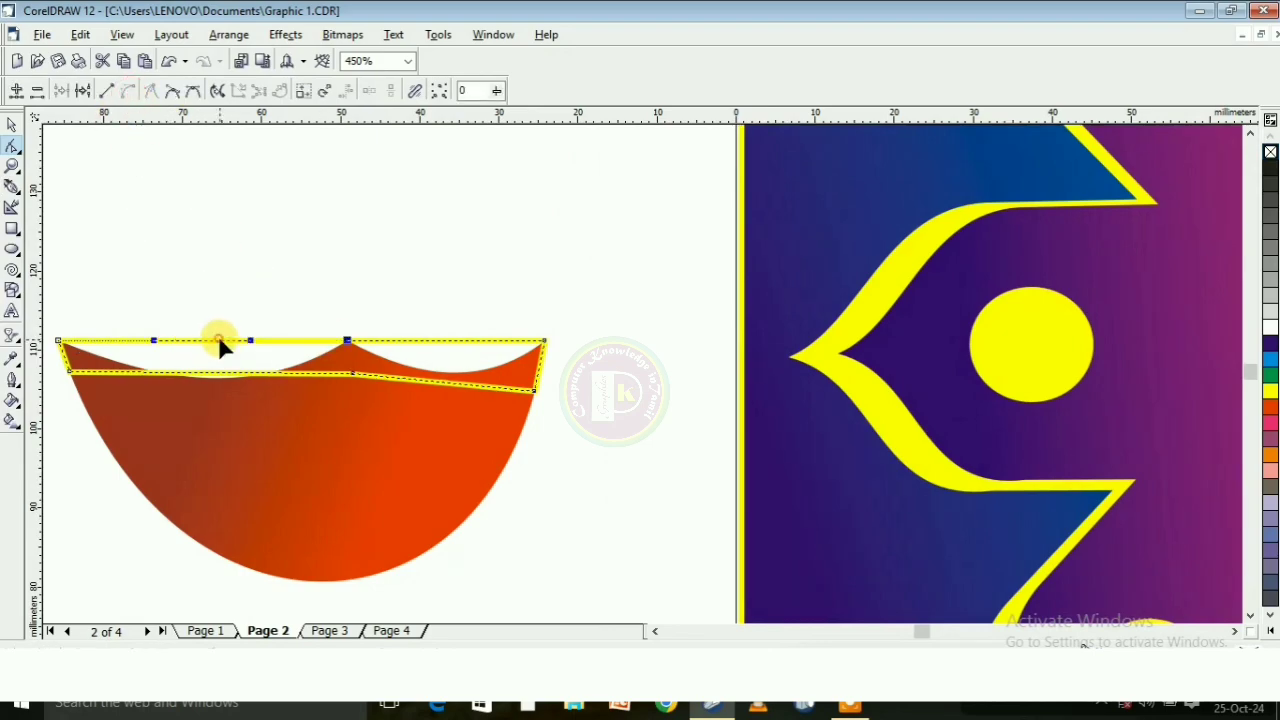
pyautogui.moveTo(220, 343); pyautogui.dragTo(224, 375)
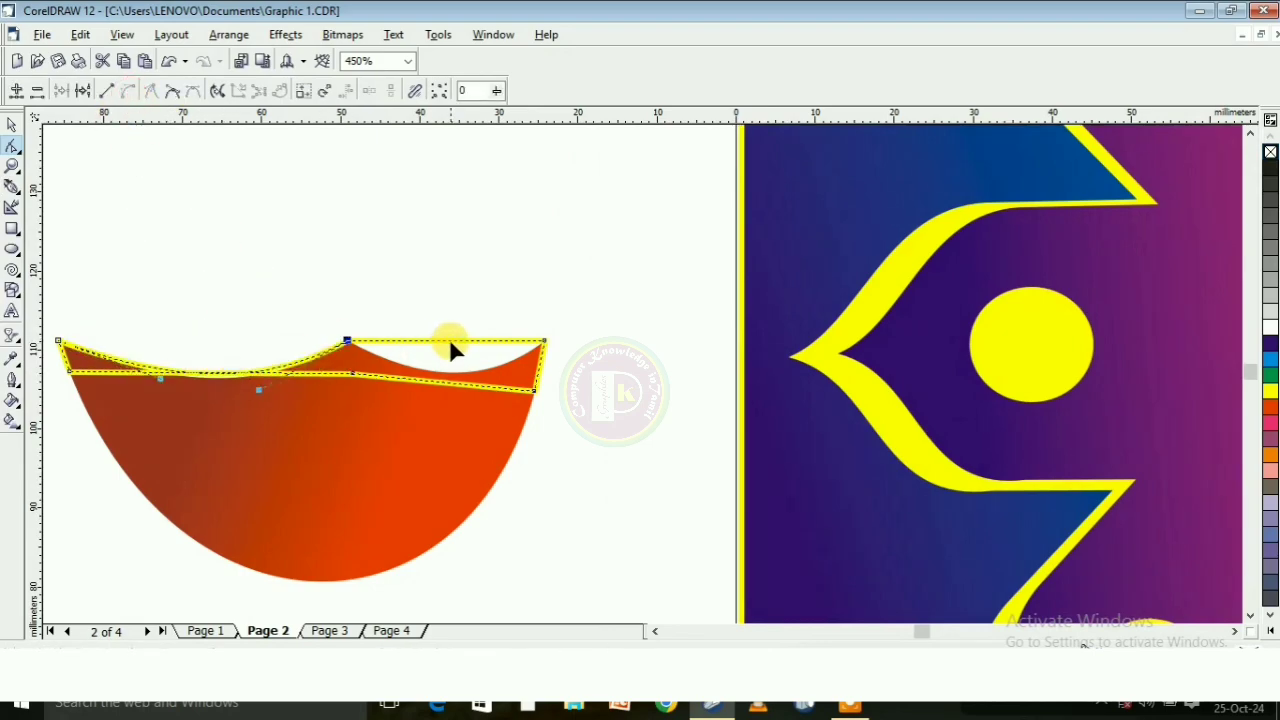
pyautogui.click(449, 340)
pyautogui.click(129, 92)
pyautogui.moveTo(449, 340); pyautogui.dragTo(452, 373)
# Curve the band's two lower segments downward, parallel to its scalloped upper edge
pyautogui.click(205, 373)
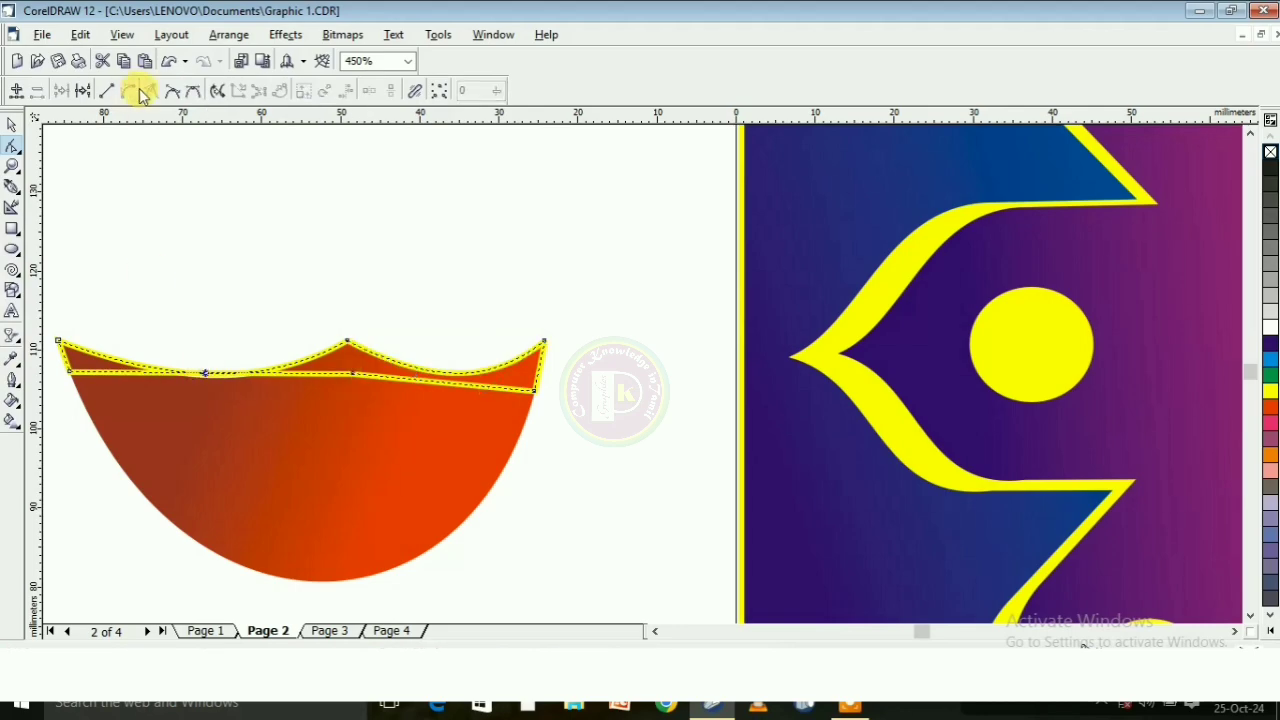
pyautogui.scroll(1, 165, 385)
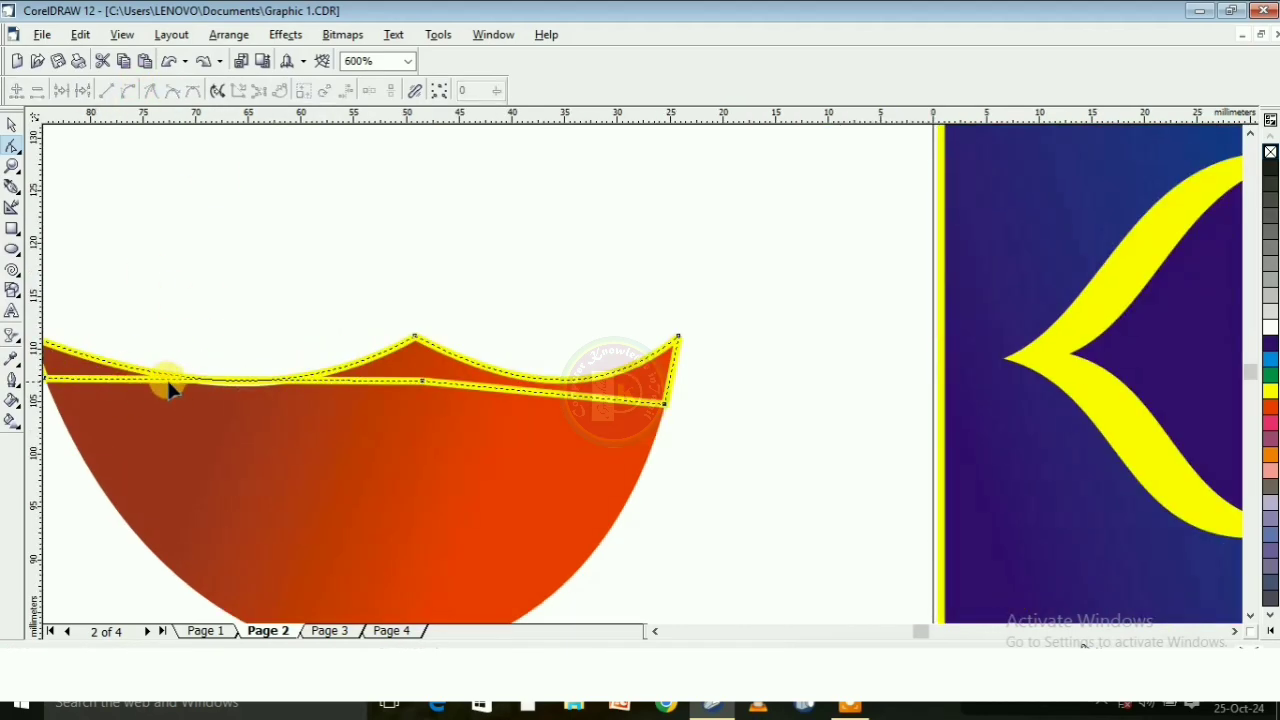
pyautogui.moveTo(223, 380)
pyautogui.mouseDown()
pyautogui.moveTo(223, 360)
pyautogui.moveTo(225, 418)
pyautogui.moveTo(237, 385)
pyautogui.mouseUp()
pyautogui.click(543, 394)
pyautogui.click(128, 91)
pyautogui.moveTo(543, 395); pyautogui.dragTo(549, 418)
# Move the band's lower-right corner slightly up along the bowl's side and fill the band orange with no outline
pyautogui.scroll(-1, 654, 330)
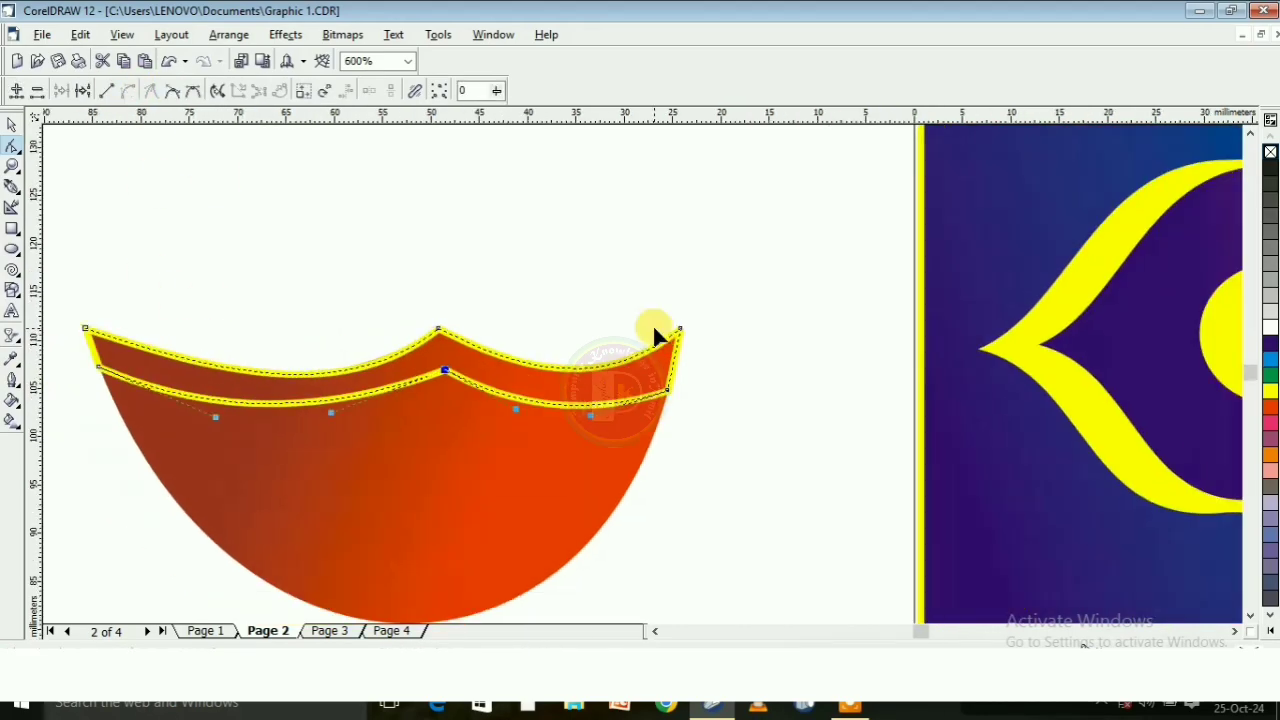
pyautogui.moveTo(668, 391); pyautogui.dragTo(670, 377)
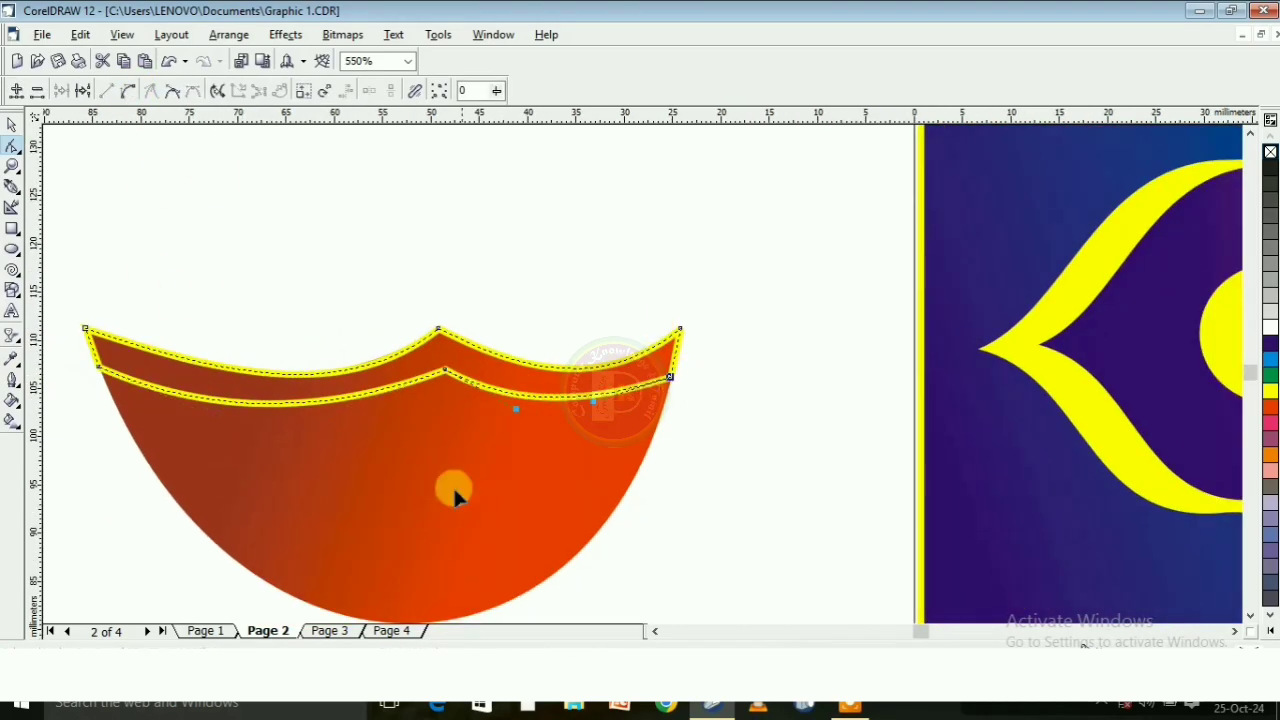
pyautogui.click(1271, 454)
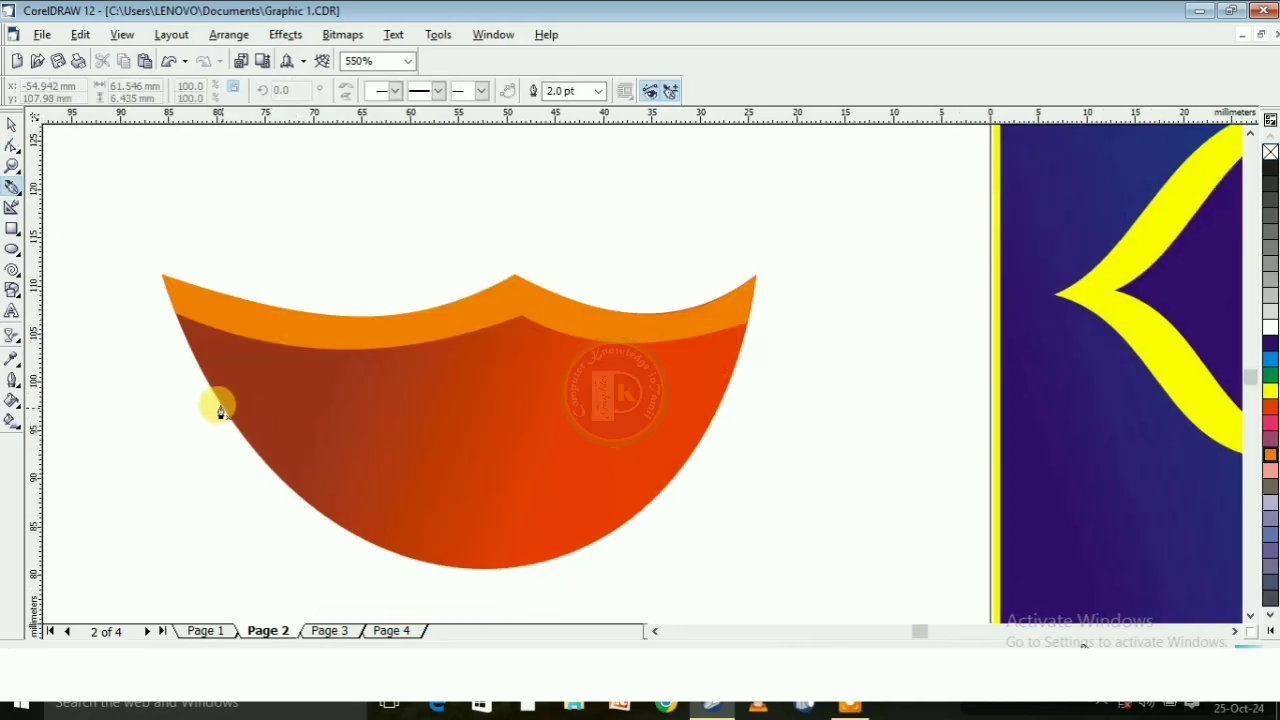
# Draw a two-segment line about 51 mm wide across the middle of the bowl and raise its centre node
pyautogui.click(222, 405)
pyautogui.click(525, 406)
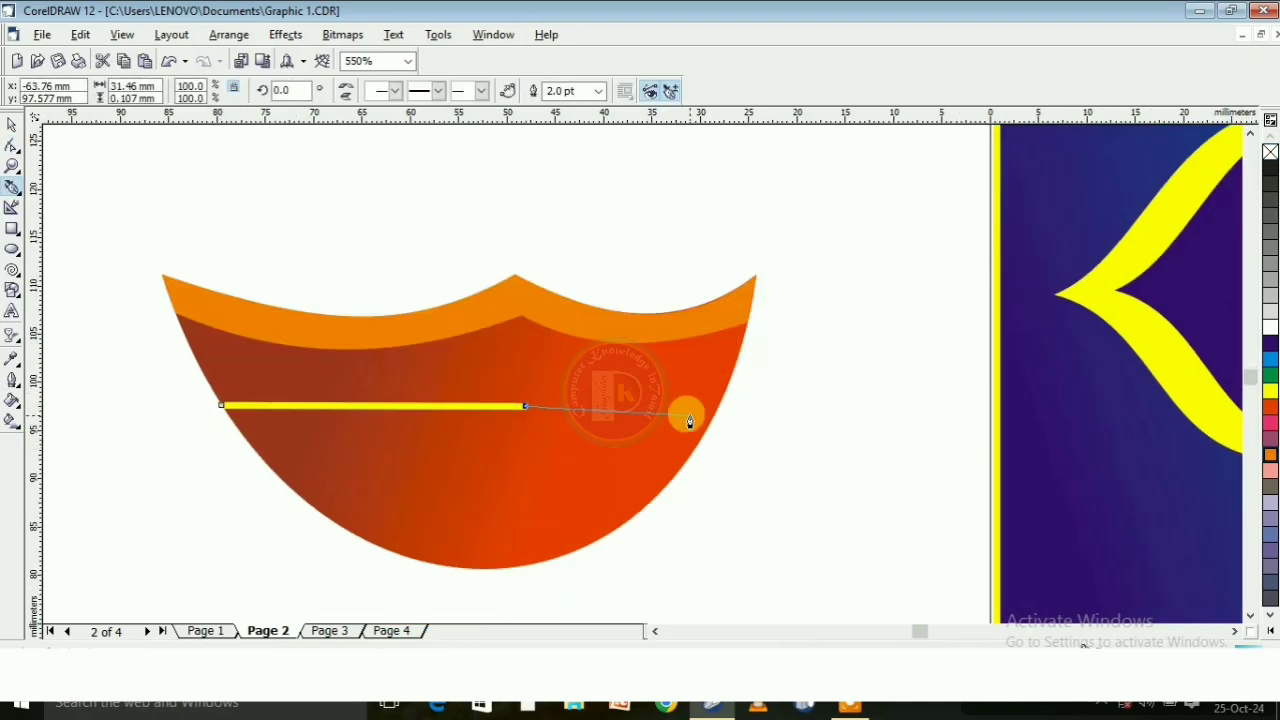
pyautogui.click(720, 407)
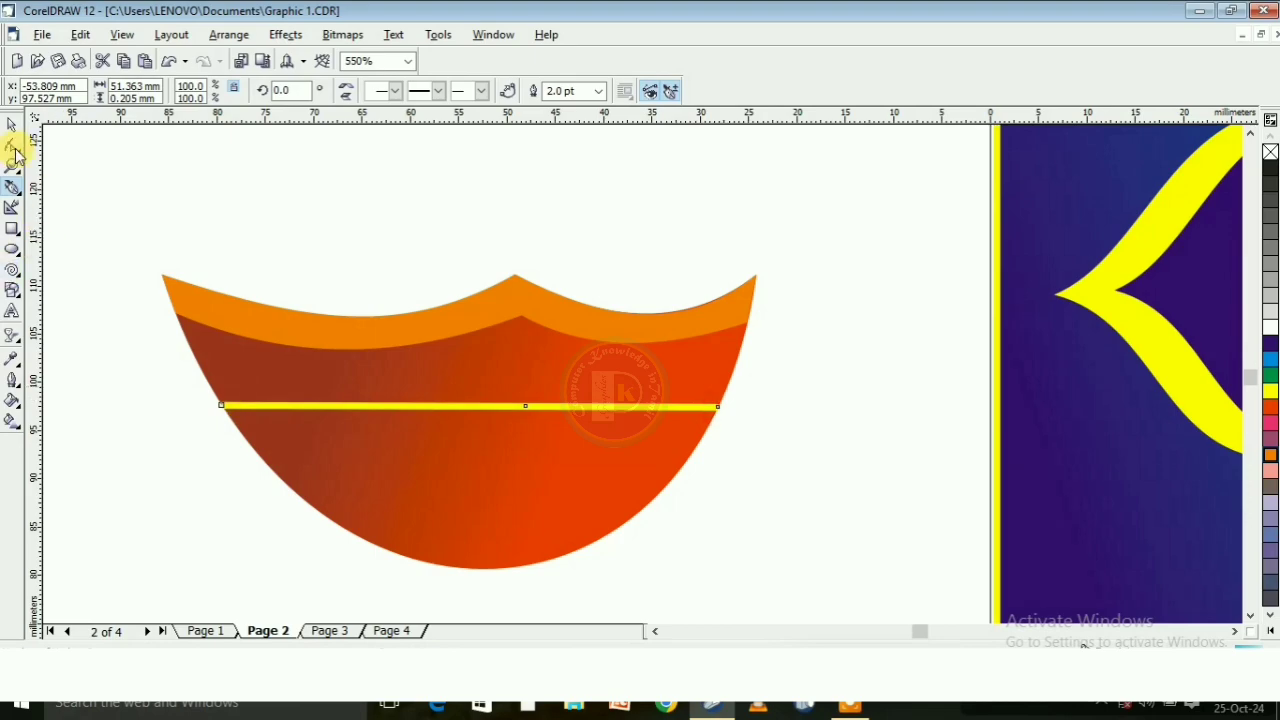
pyautogui.click(12, 145)
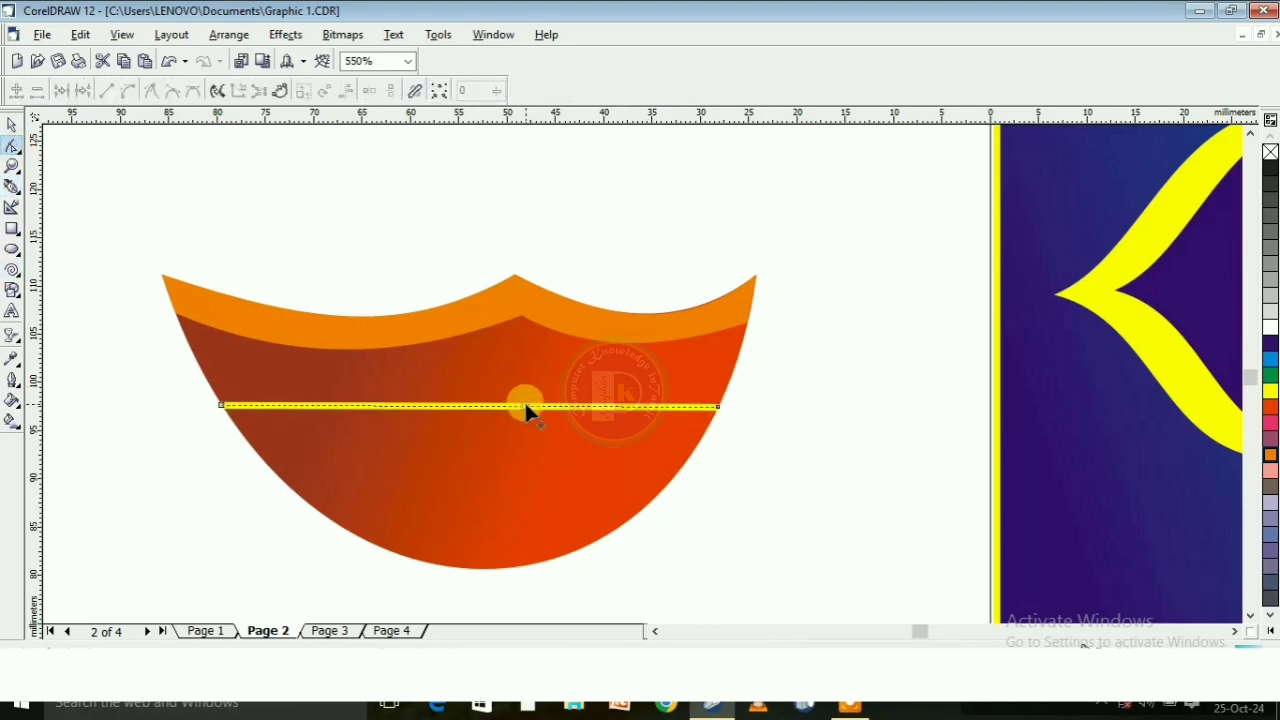
pyautogui.moveTo(525, 406); pyautogui.dragTo(523, 380)
# Convert both segments of the yellow line to curves and bend them downward to echo the bowl's scalloped rim
pyautogui.click(367, 401)
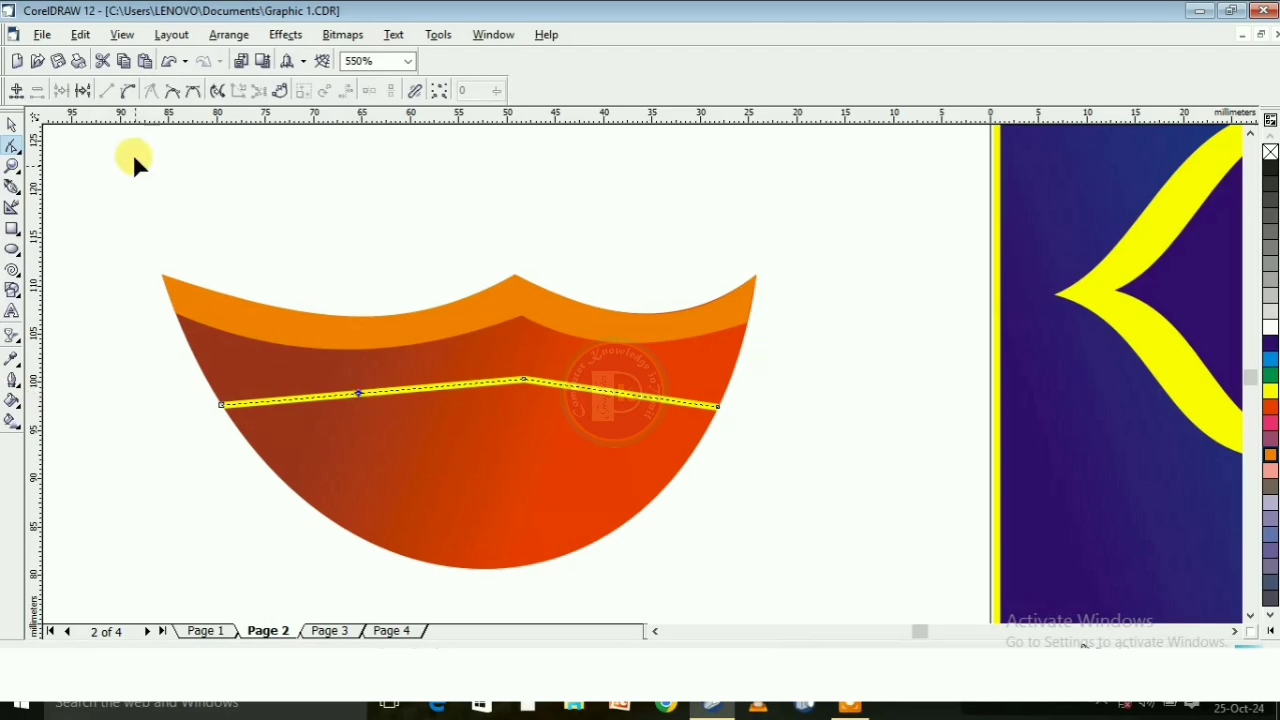
pyautogui.click(120, 95)
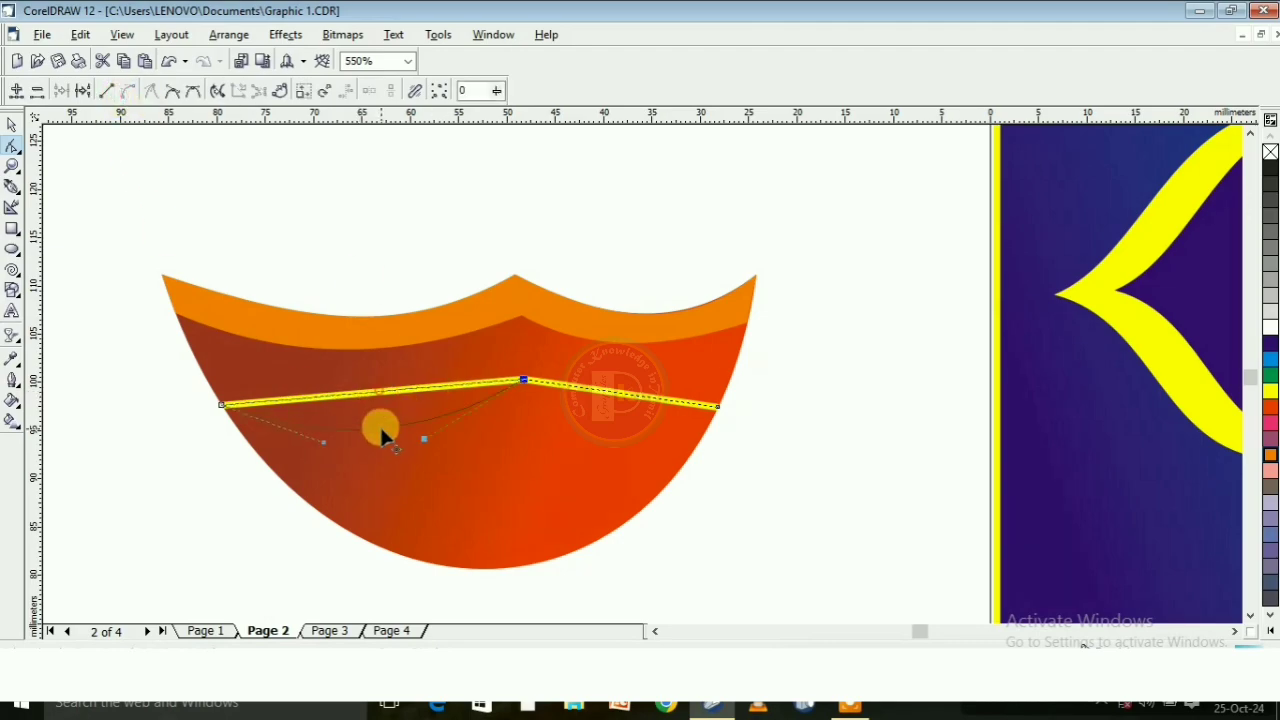
pyautogui.moveTo(381, 429); pyautogui.dragTo(381, 434)
pyautogui.click(632, 397)
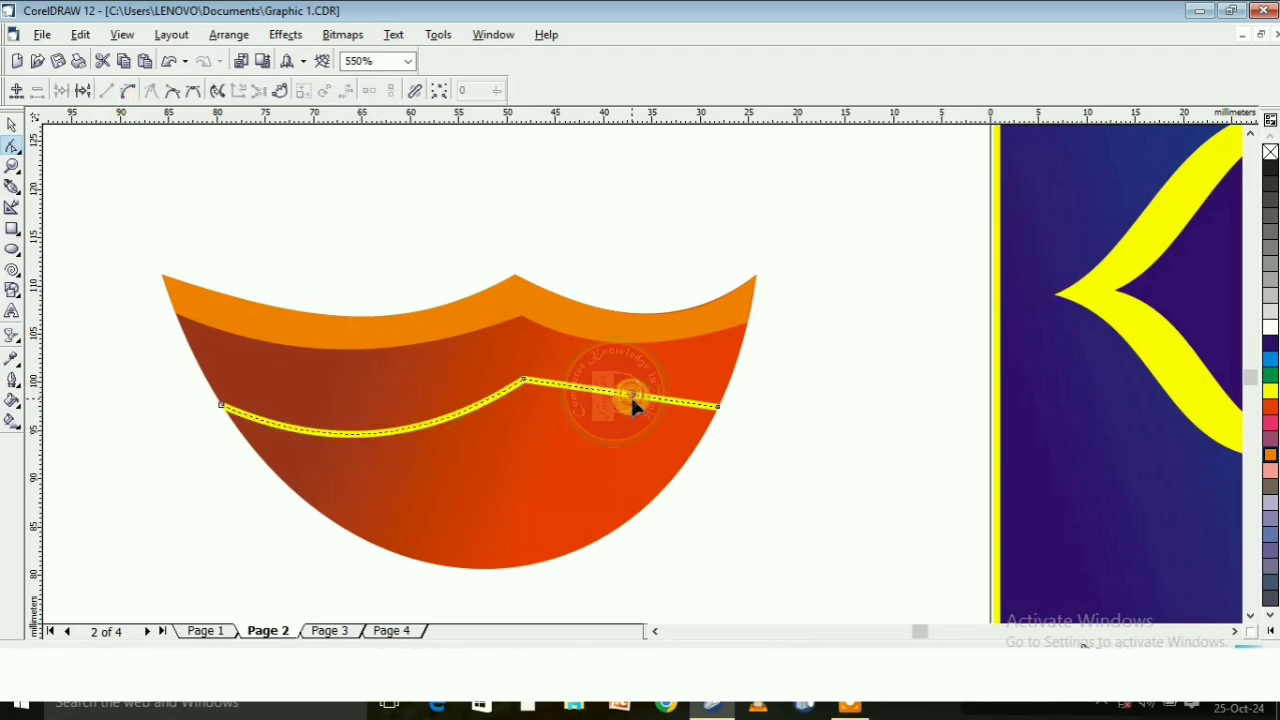
pyautogui.click(172, 96)
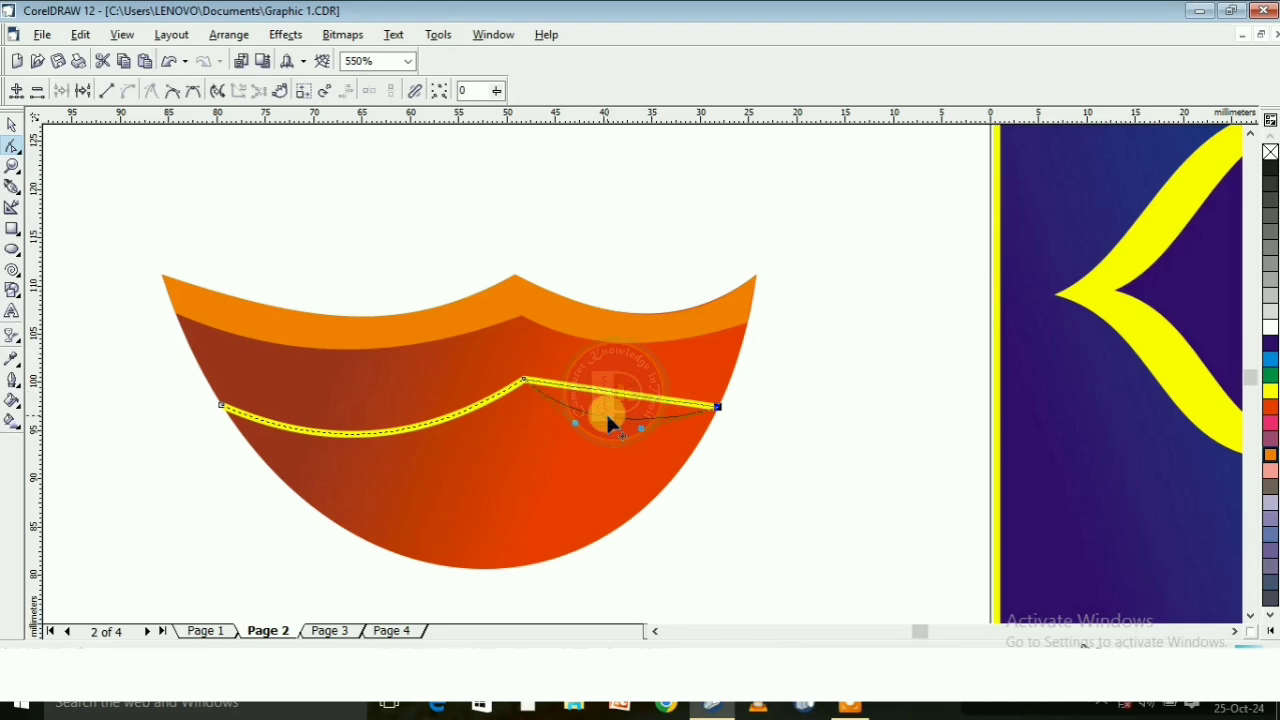
pyautogui.moveTo(607, 416); pyautogui.dragTo(608, 418)
# Set the yellow line's outline to rounded corners and rounded line caps
pyautogui.click(12, 125)
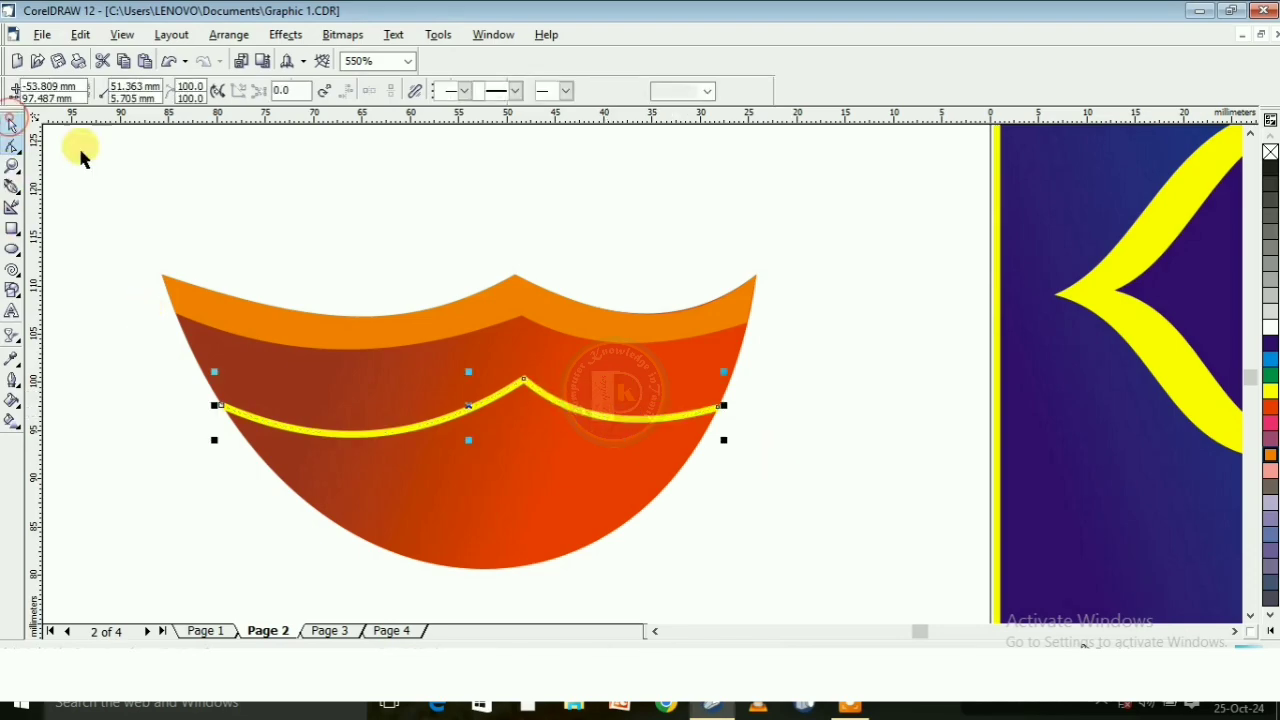
pyautogui.click(13, 378)
pyautogui.click(53, 391)
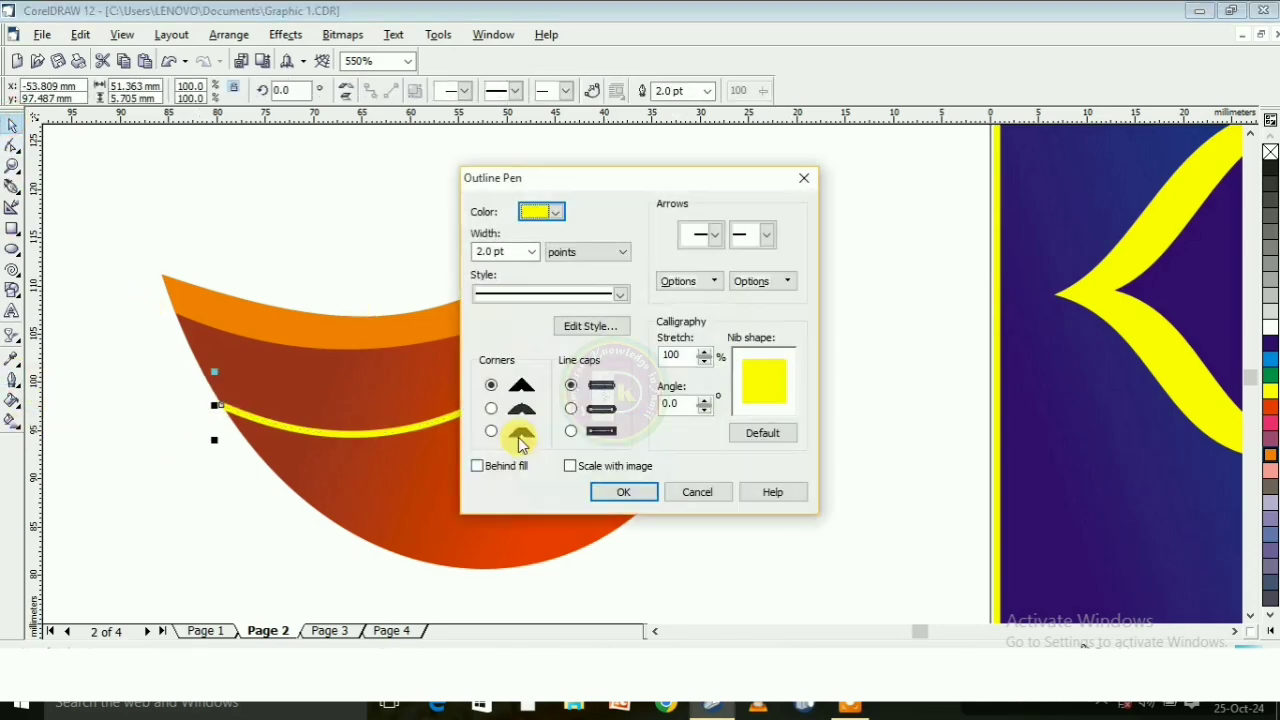
pyautogui.click(571, 408)
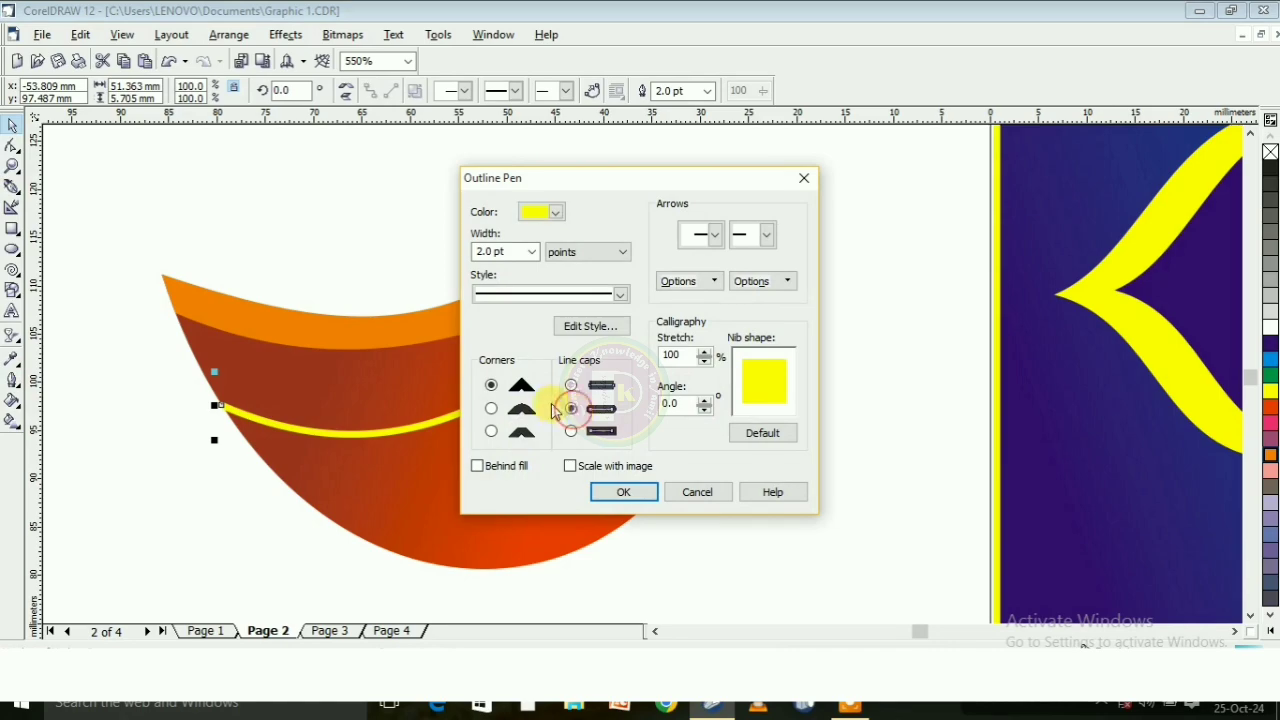
pyautogui.click(491, 408)
pyautogui.click(604, 492)
pyautogui.click(786, 377)
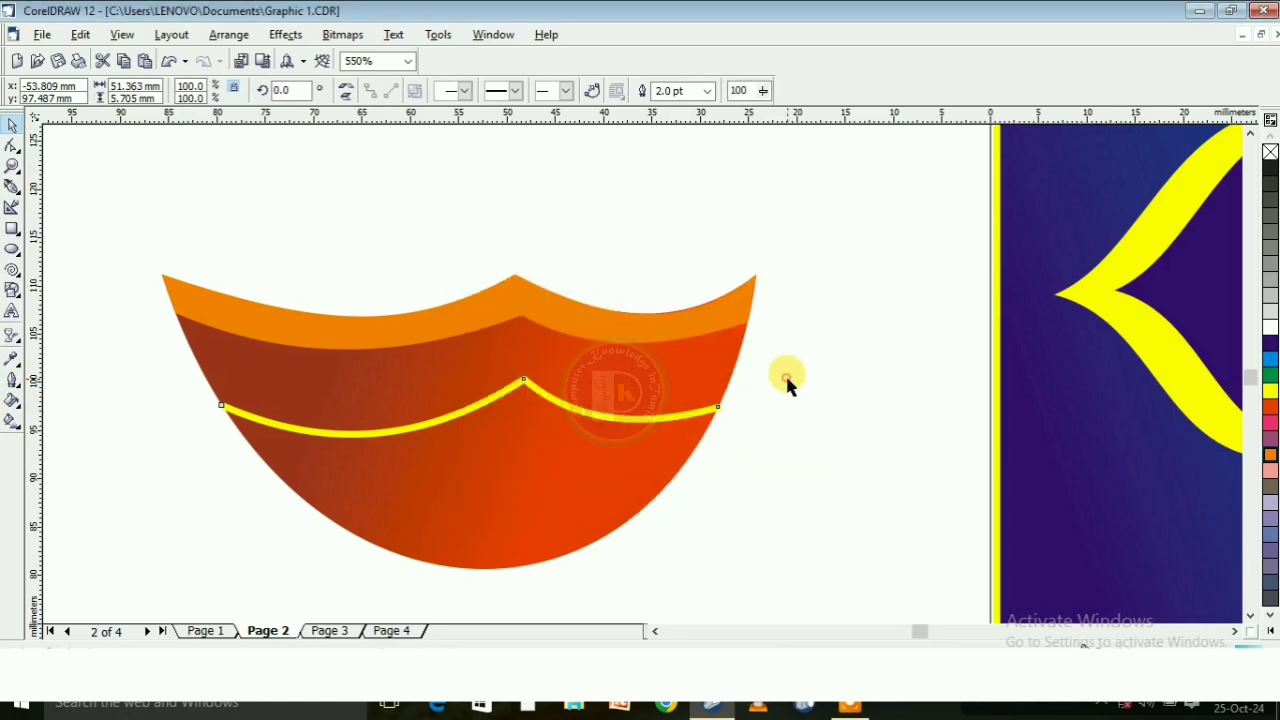
# Duplicate the yellow line, place the copy below the original, and narrow it to about 42 mm to fit the bowl
pyautogui.click(510, 388)
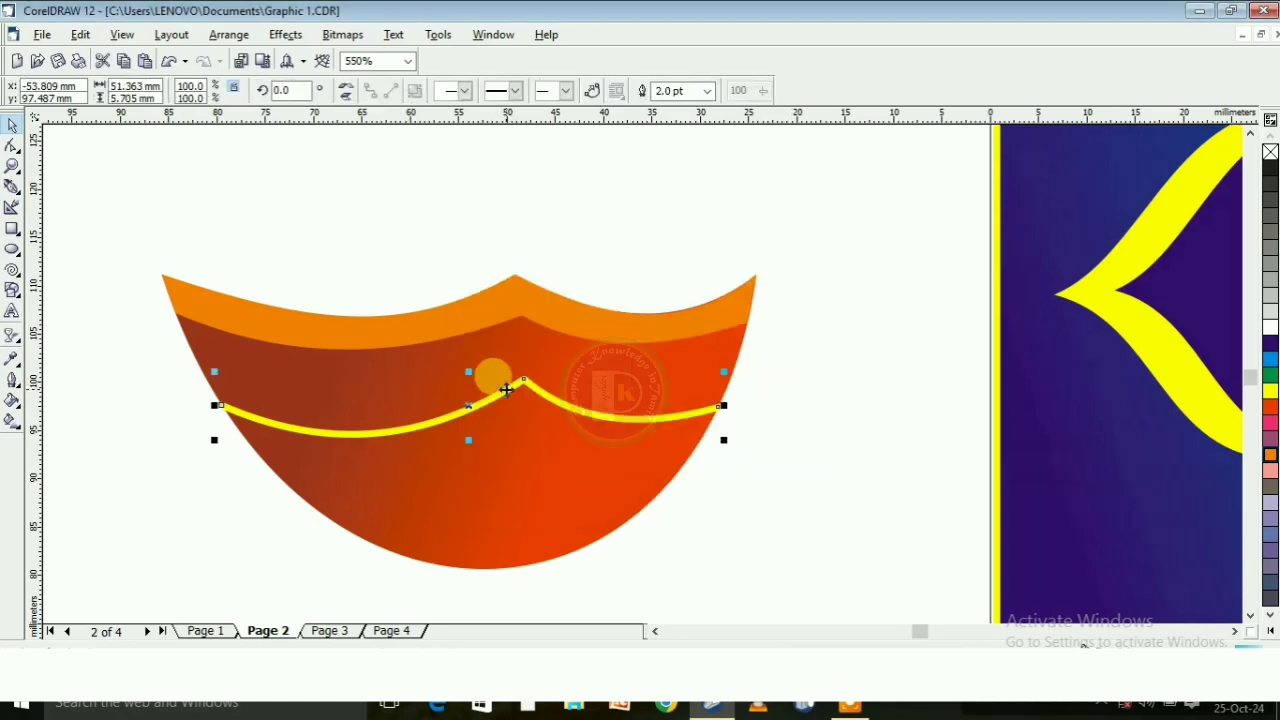
pyautogui.hotkey('ctrl', 'd')
pyautogui.moveTo(586, 323); pyautogui.dragTo(527, 447)
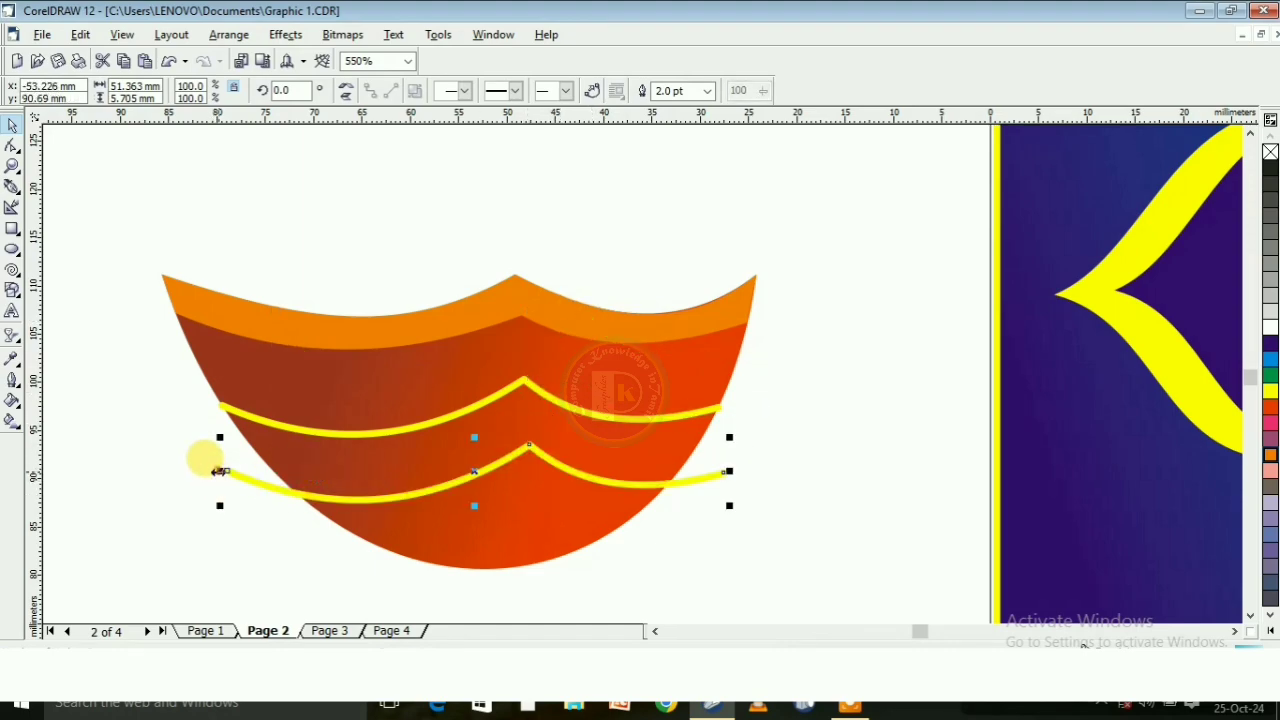
pyautogui.moveTo(219, 471); pyautogui.dragTo(262, 466)
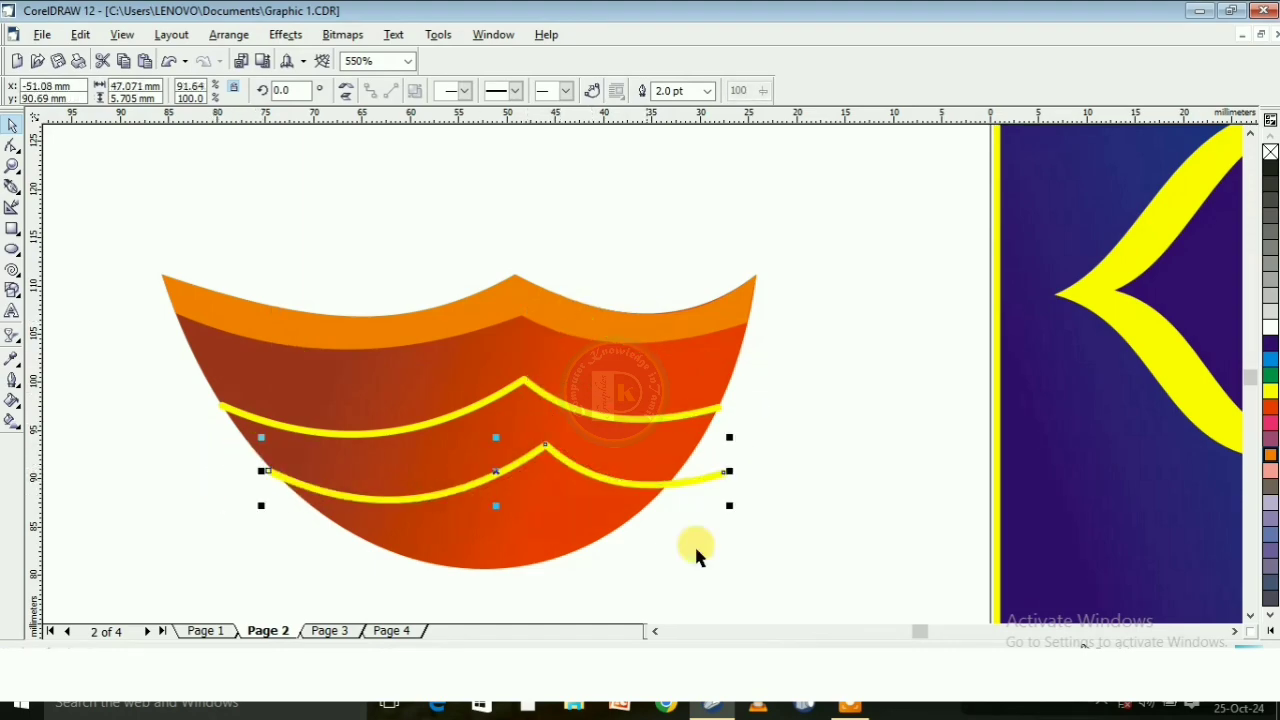
pyautogui.moveTo(733, 474); pyautogui.dragTo(682, 470)
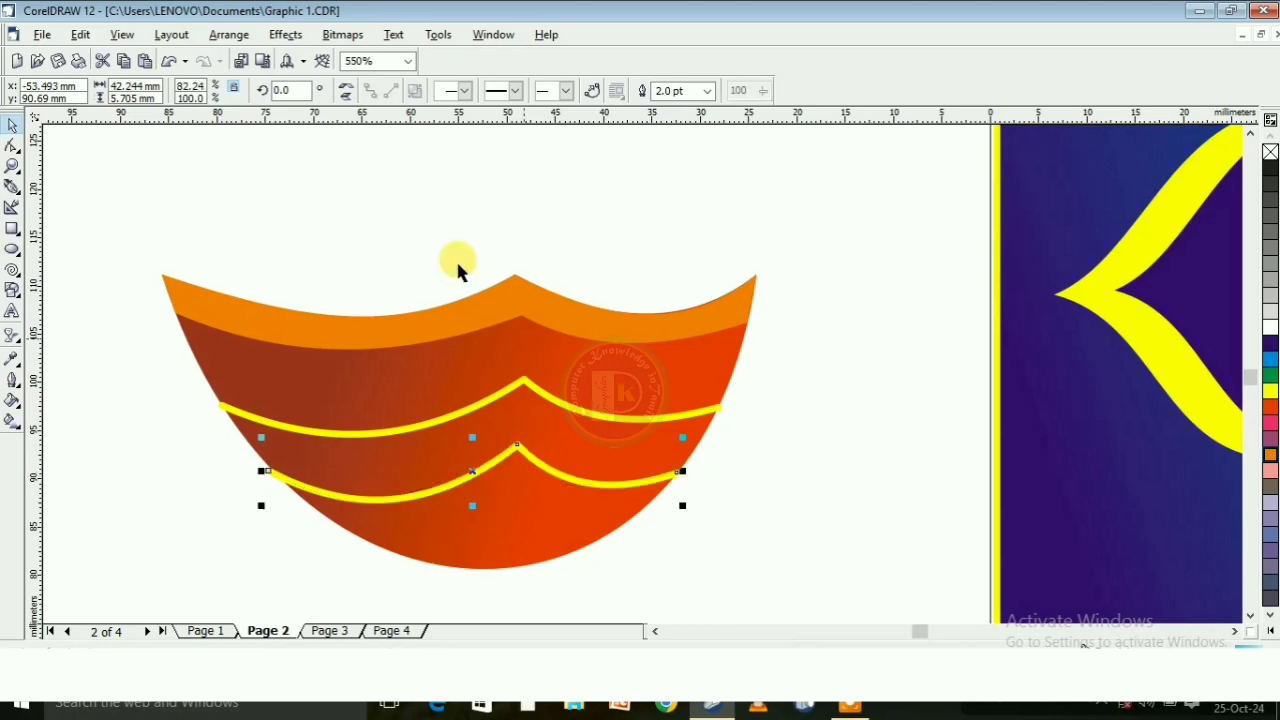
# Give the lower yellow line a dotted style and a 1 pt outline width
pyautogui.click(516, 91)
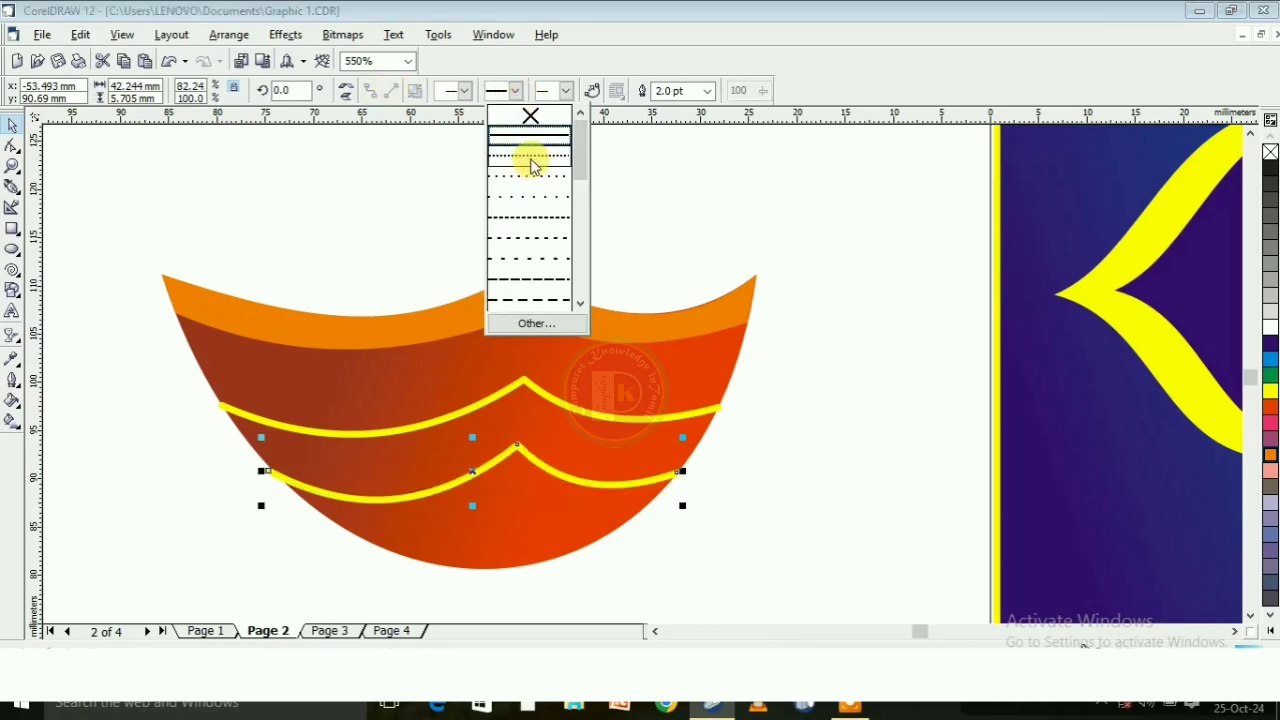
pyautogui.click(530, 162)
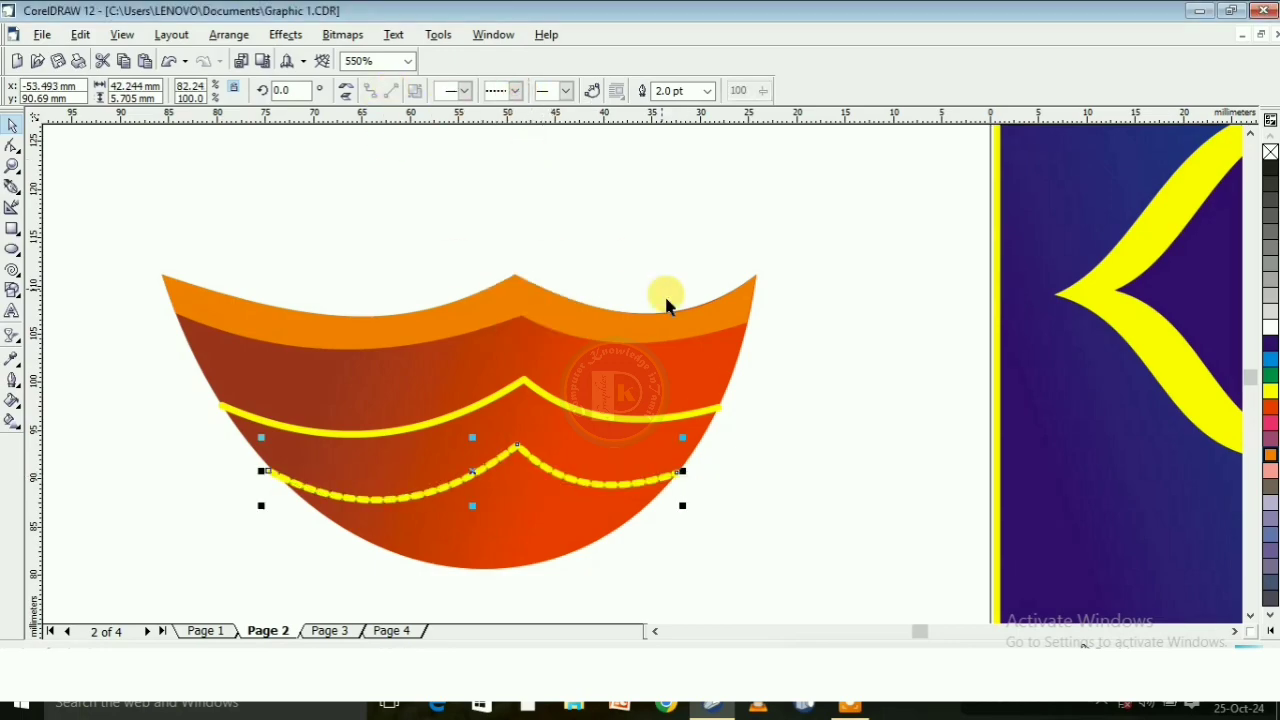
pyautogui.click(710, 91)
pyautogui.click(700, 146)
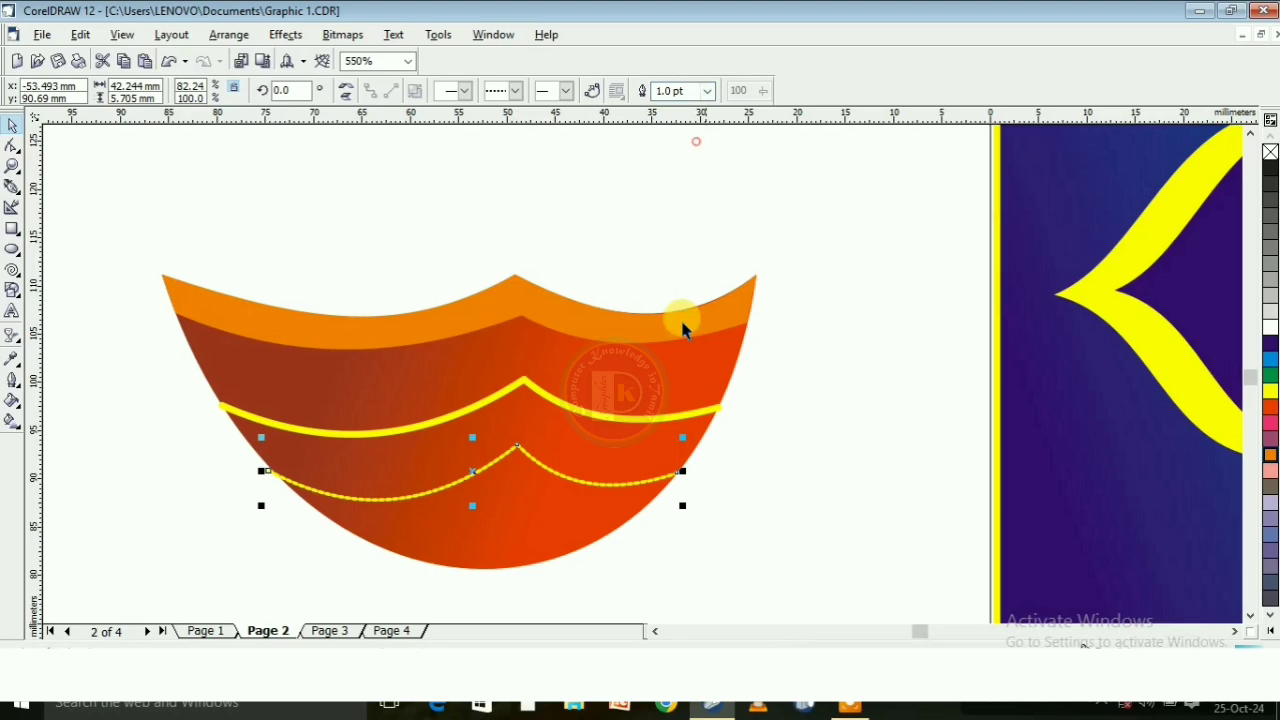
# Set the upper yellow line's outline width to 1 pt
pyautogui.click(600, 404)
pyautogui.click(706, 92)
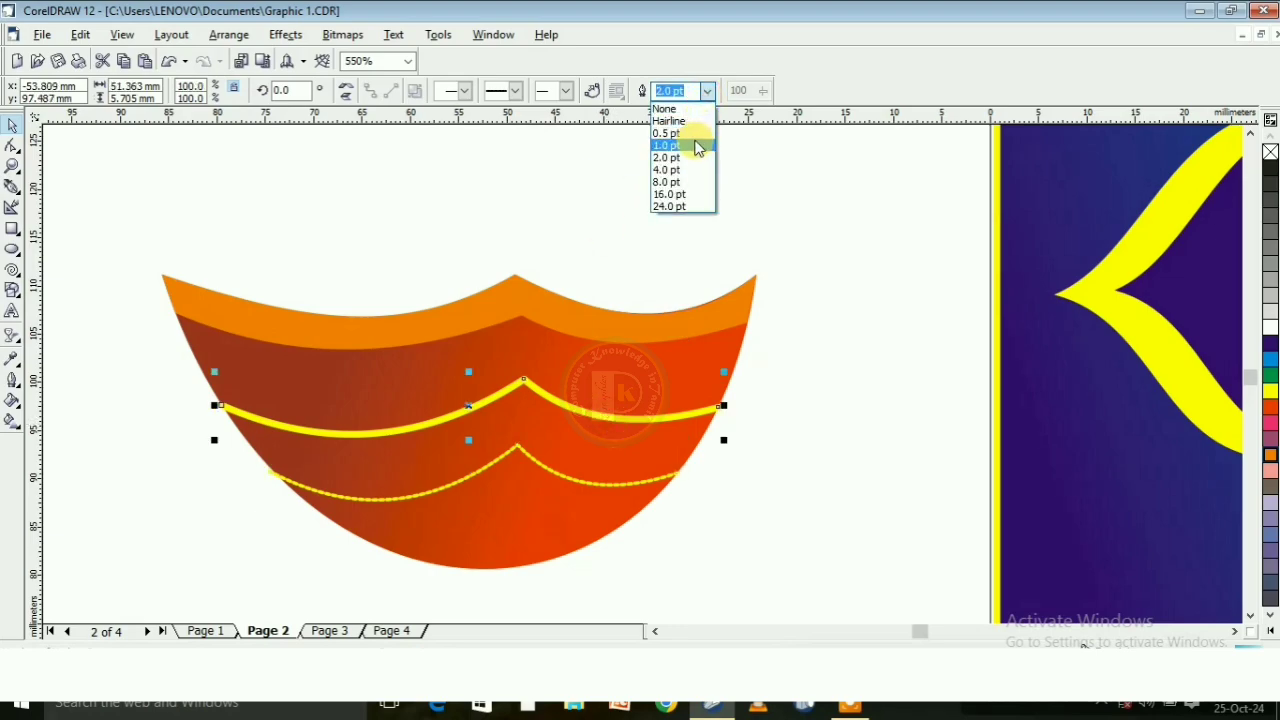
pyautogui.click(698, 147)
pyautogui.click(809, 251)
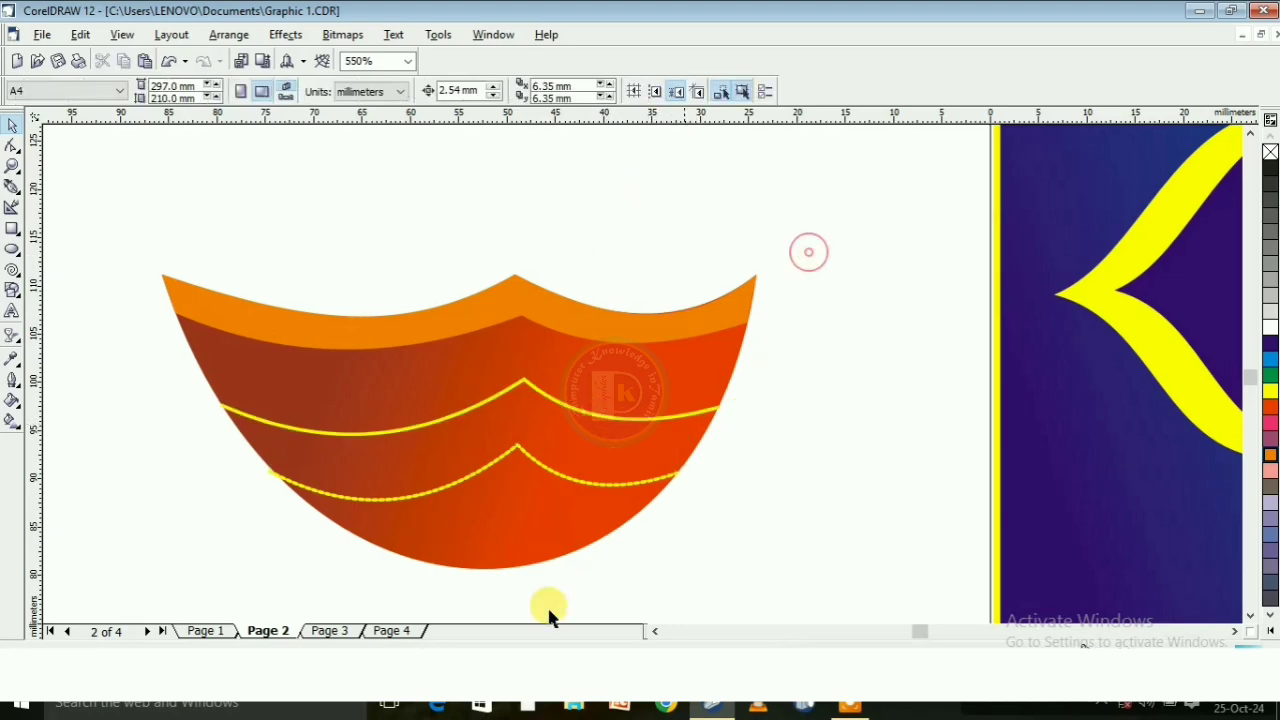
# Duplicate the upper solid line, place the copy near the bowl's base, and narrow it to about 27 mm
pyautogui.click(419, 424)
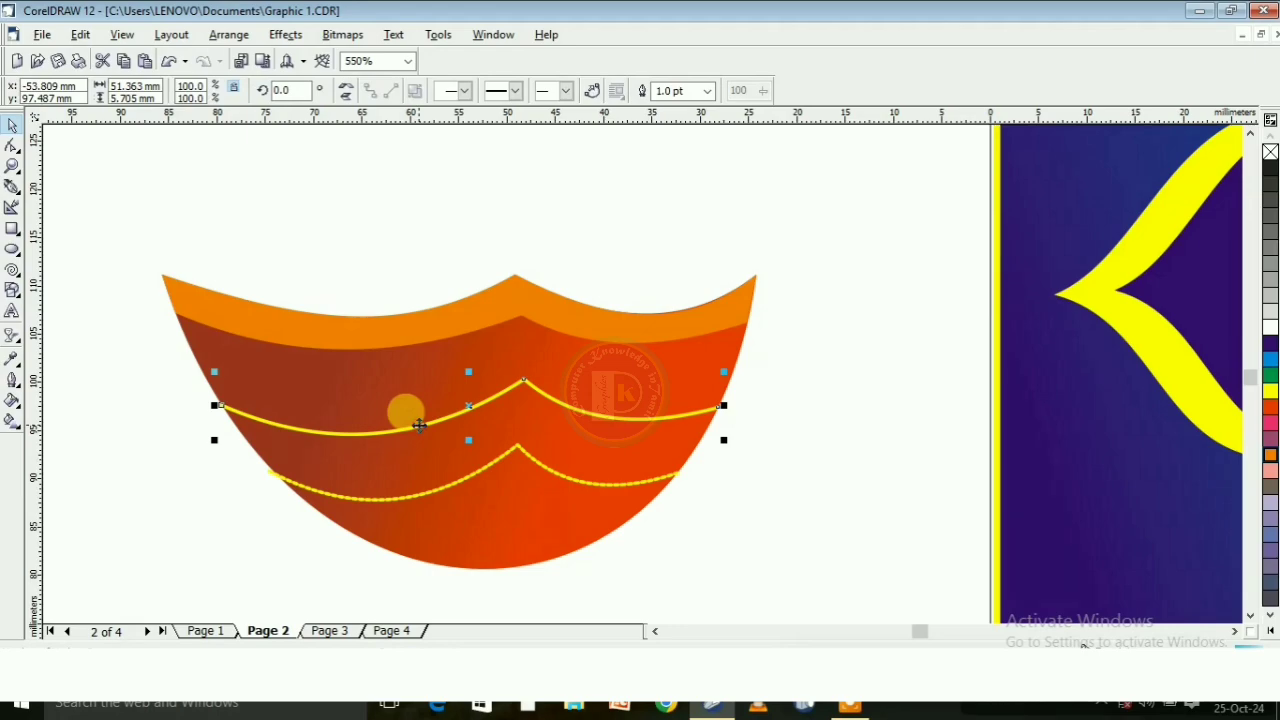
pyautogui.hotkey('ctrl', 'd')
pyautogui.moveTo(589, 320); pyautogui.dragTo(560, 508)
pyautogui.moveTo(760, 537); pyautogui.dragTo(622, 511)
pyautogui.moveTo(251, 531); pyautogui.dragTo(346, 521)
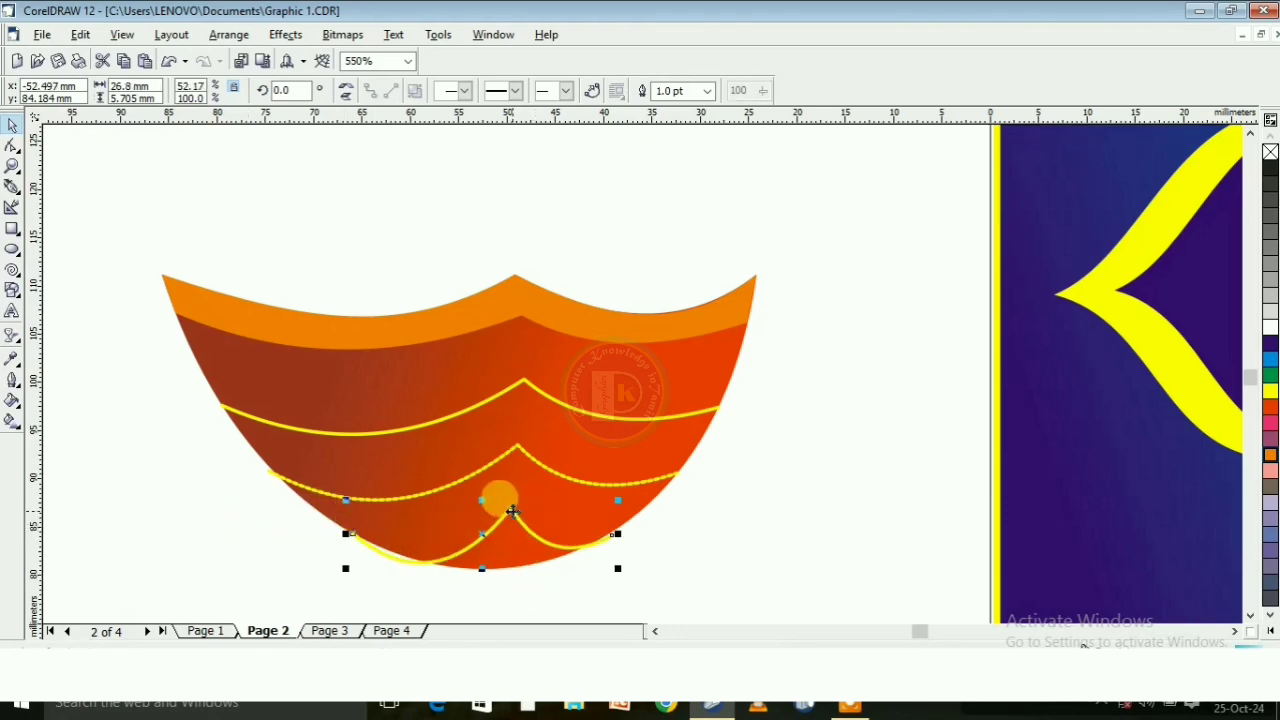
pyautogui.moveTo(512, 511)
pyautogui.mouseDown()
pyautogui.moveTo(491, 484)
pyautogui.moveTo(510, 499)
pyautogui.mouseUp()
pyautogui.click(528, 606)
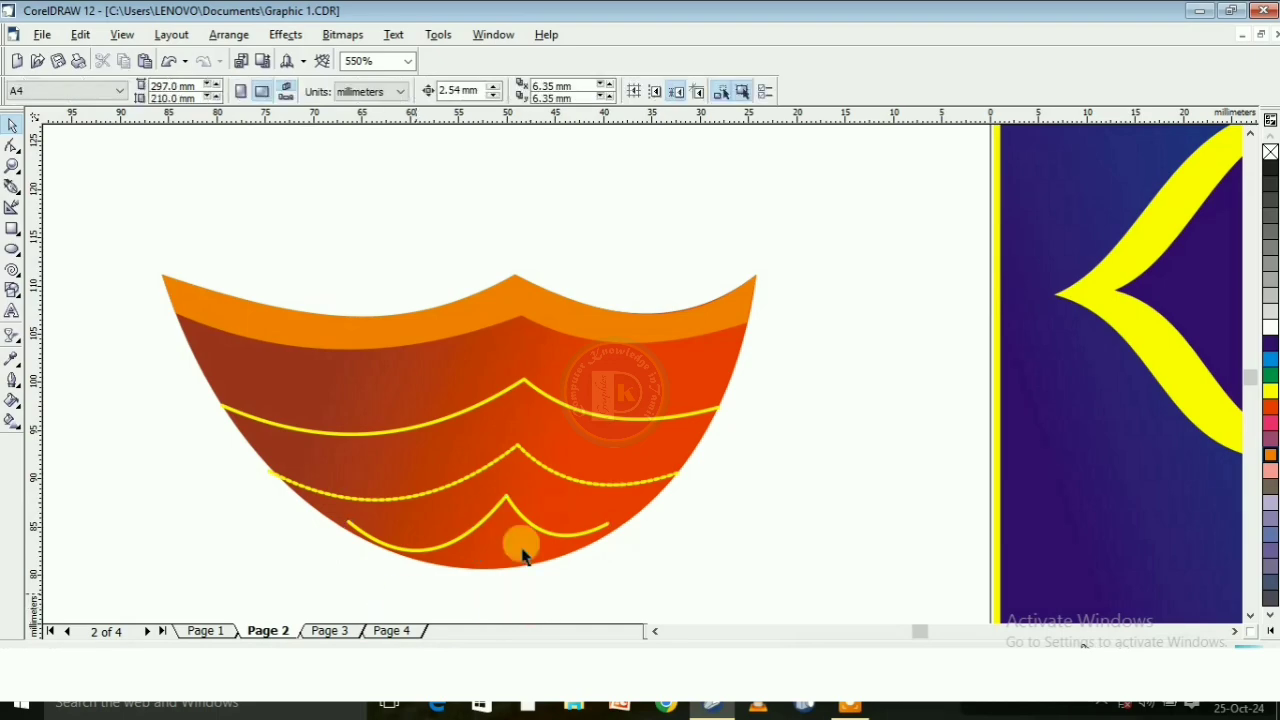
# Stretch the lowest line's right end out to the bowl's right edge
pyautogui.scroll(1, 474, 568)
pyautogui.click(630, 526)
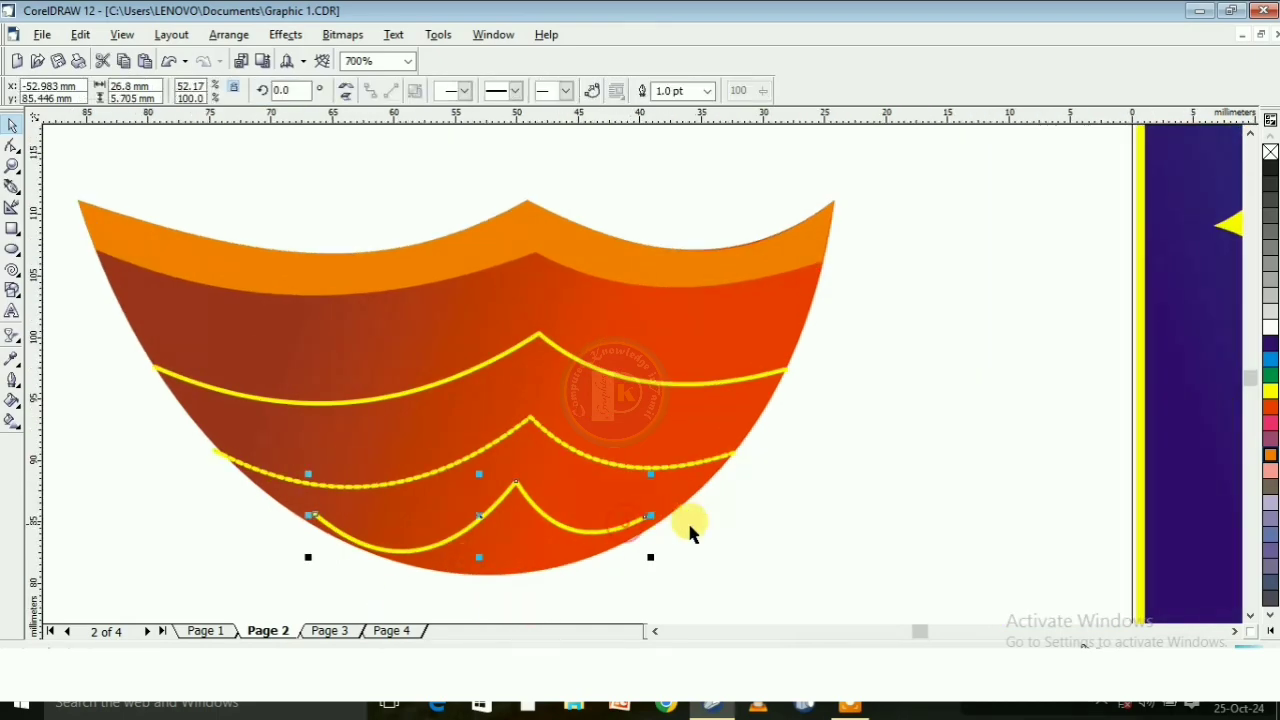
pyautogui.moveTo(651, 514); pyautogui.dragTo(668, 548)
pyautogui.click(655, 595)
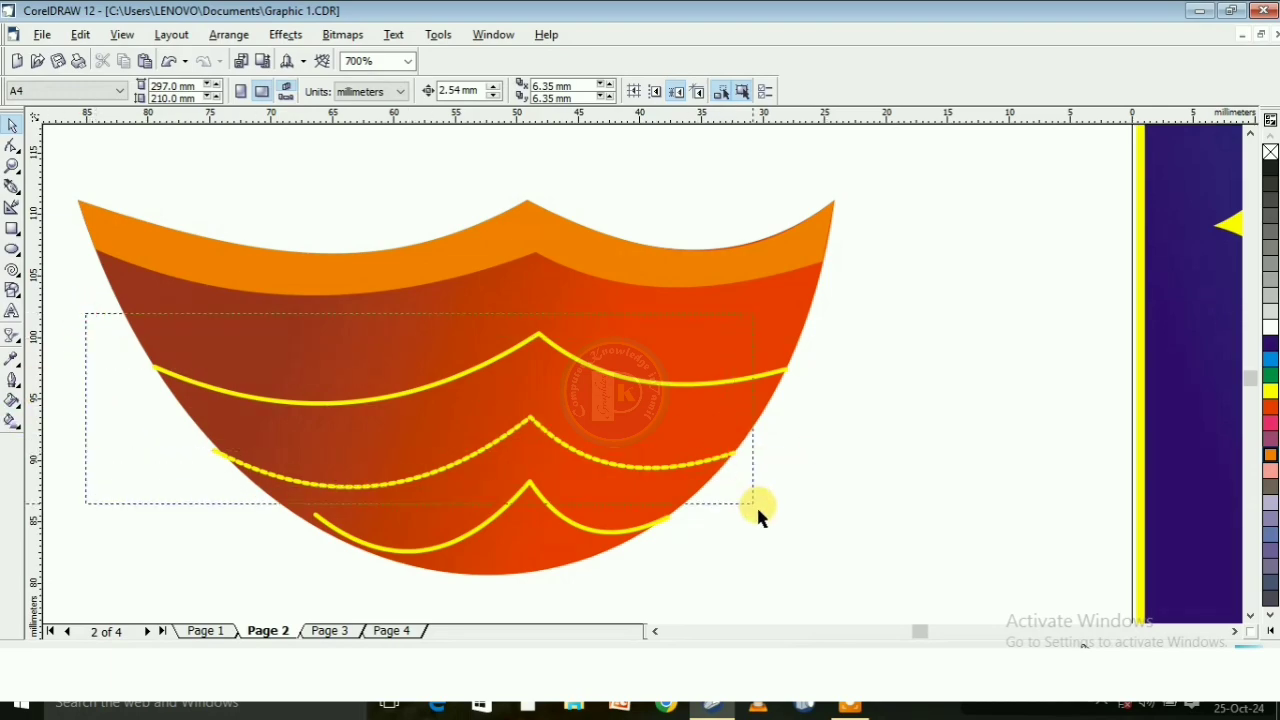
# Select all three decorative lines across the bowl and change their outline colour to orange
pyautogui.moveTo(756, 514); pyautogui.dragTo(822, 582)
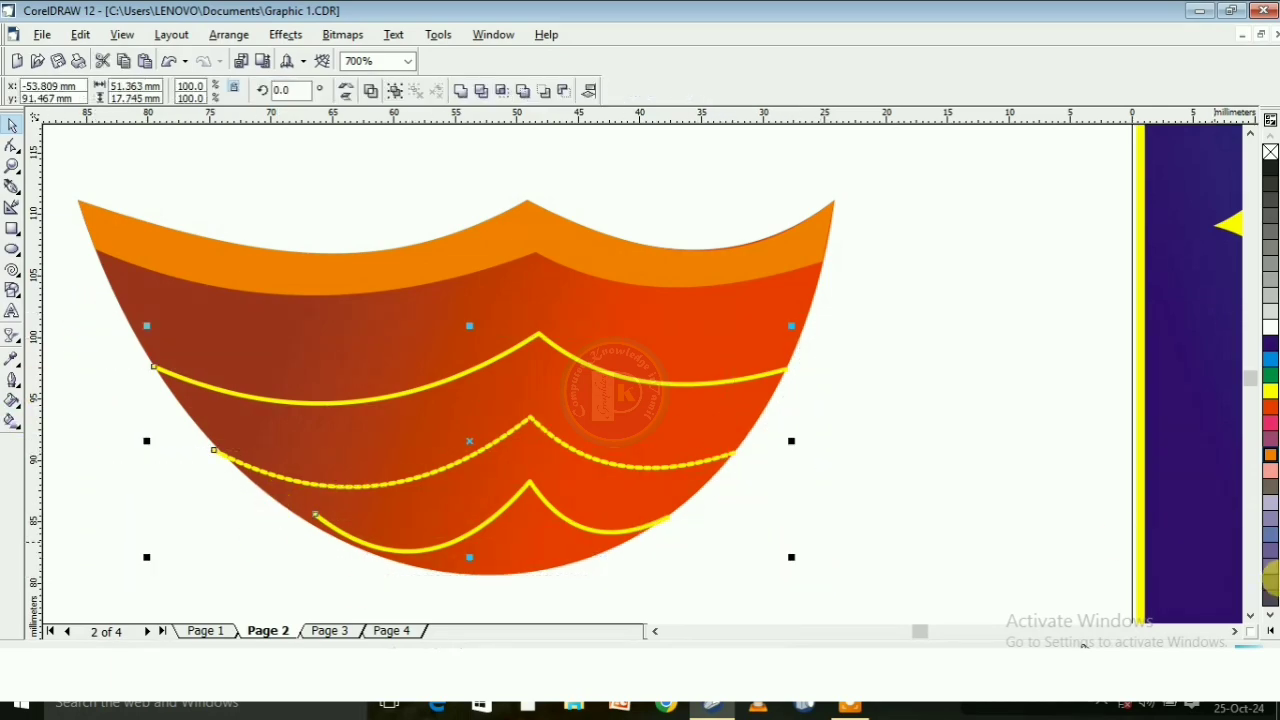
pyautogui.rightClick(1272, 458)
pyautogui.scroll(-2, 694, 414)
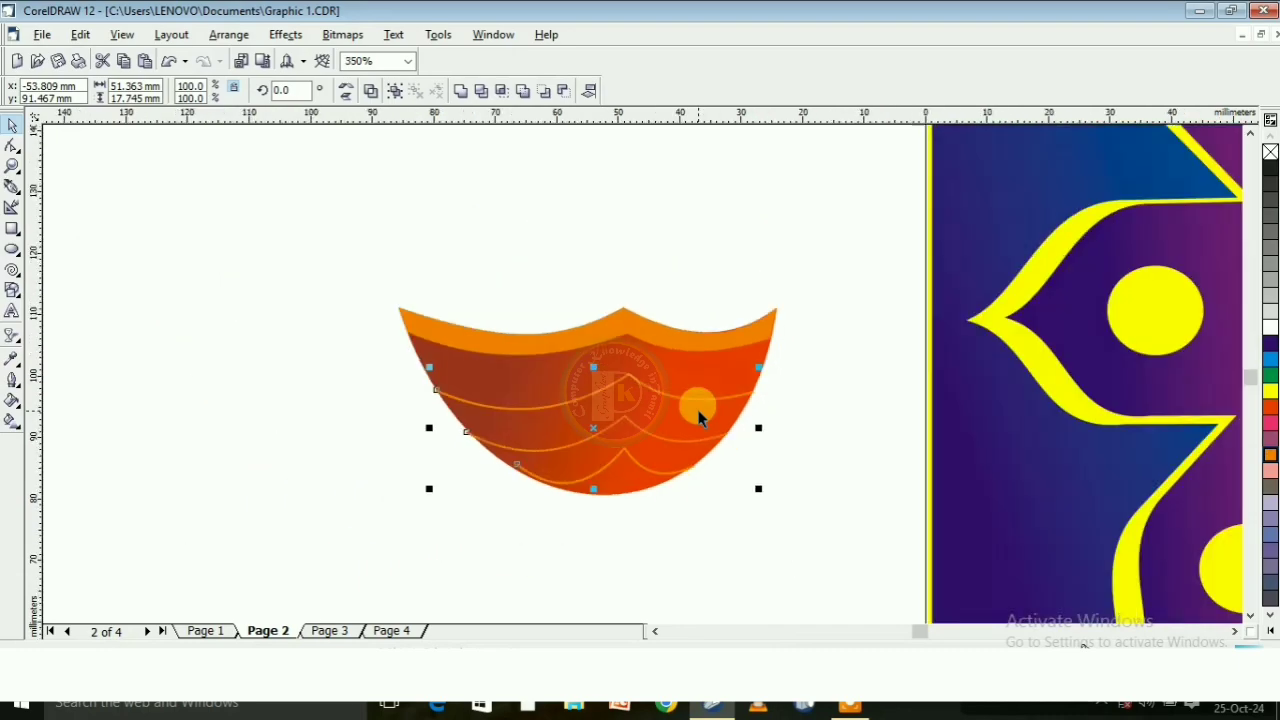
pyautogui.click(838, 430)
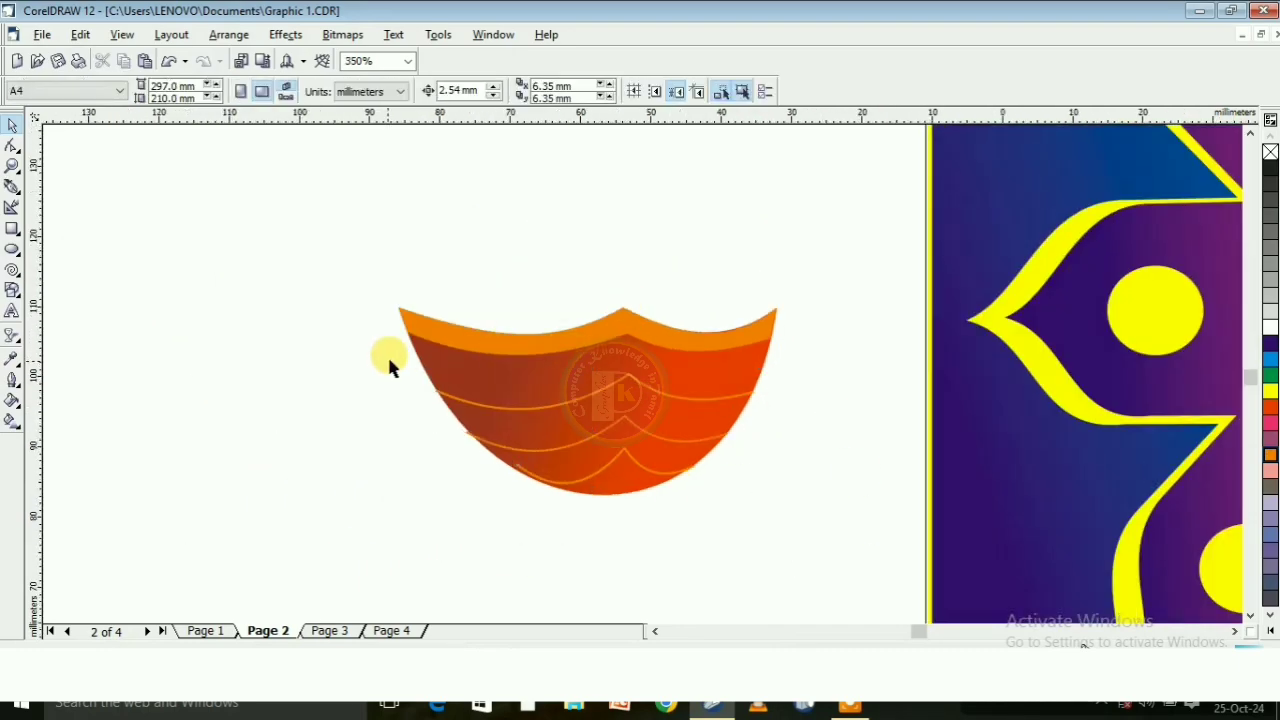
# Narrow the dotted middle line to about 41 mm by pulling its left end in to the bowl's edge
pyautogui.scroll(1, 391, 366)
pyautogui.scroll(2, 549, 485)
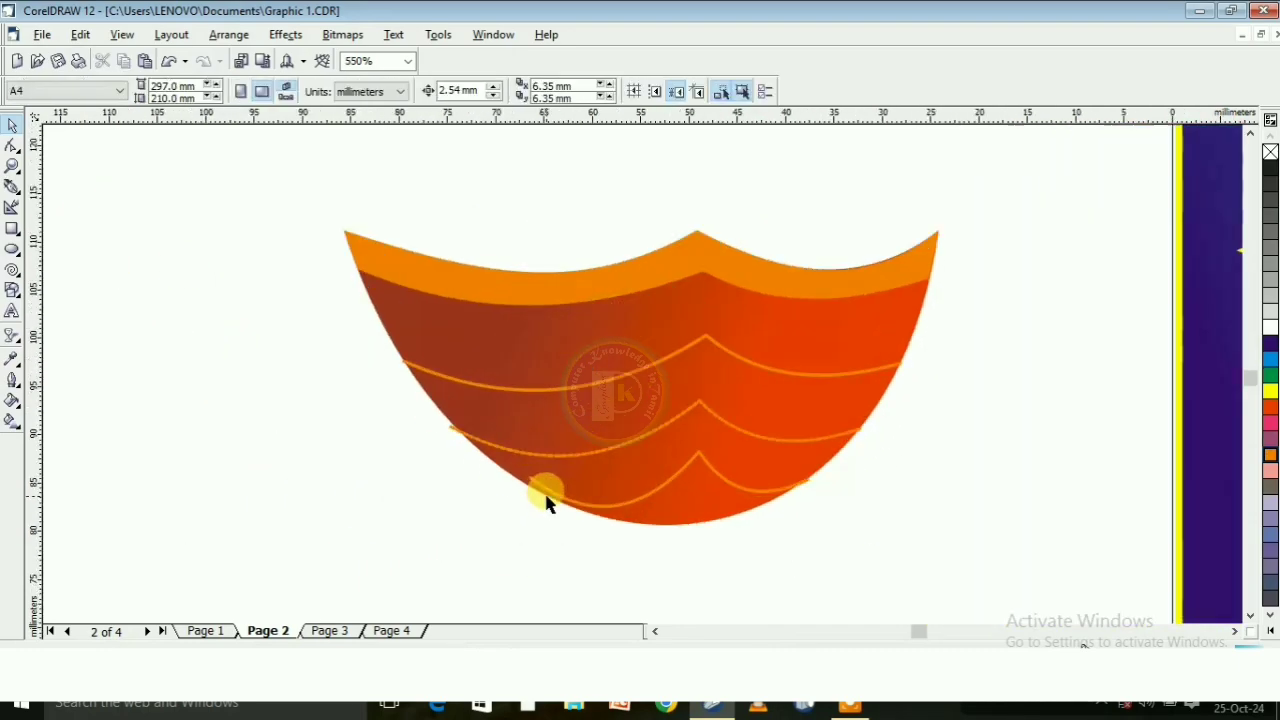
pyautogui.click(571, 455)
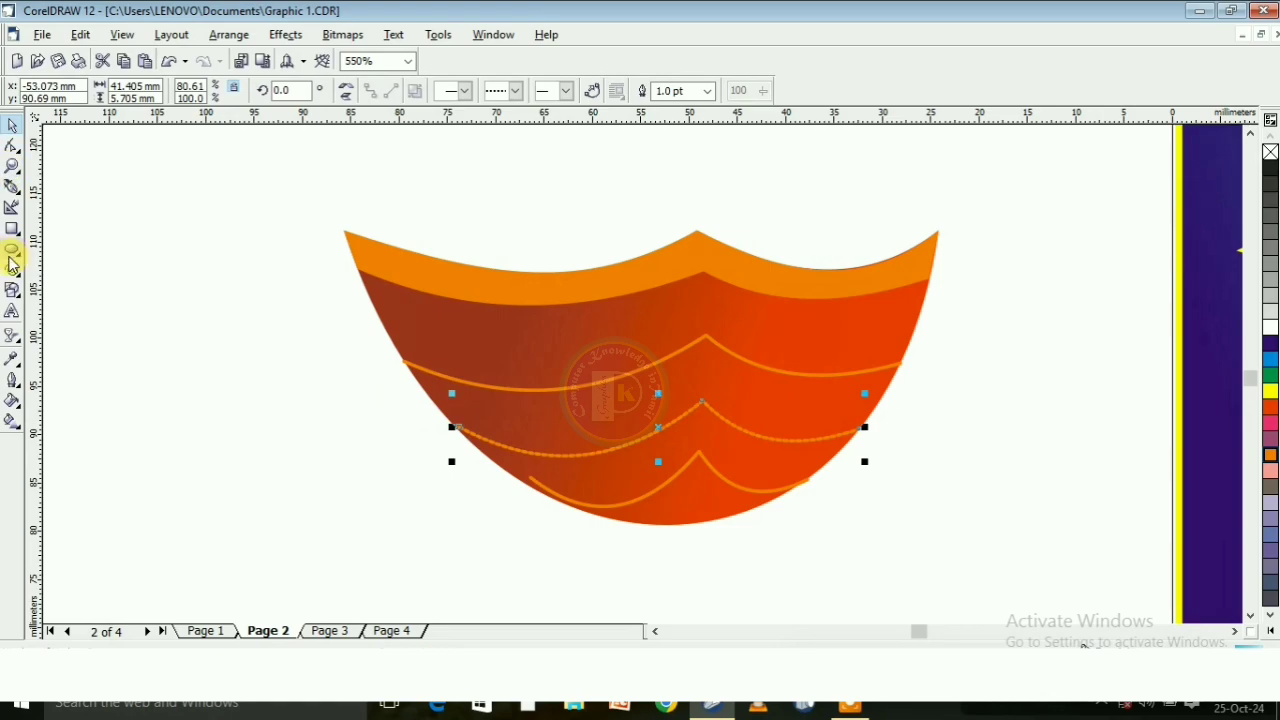
# Draw an ellipse about 3.7 by 3 mm at the left end of the rim band's lower edge, filled orange with no outline
pyautogui.click(12, 252)
pyautogui.moveTo(369, 272); pyautogui.dragTo(409, 306)
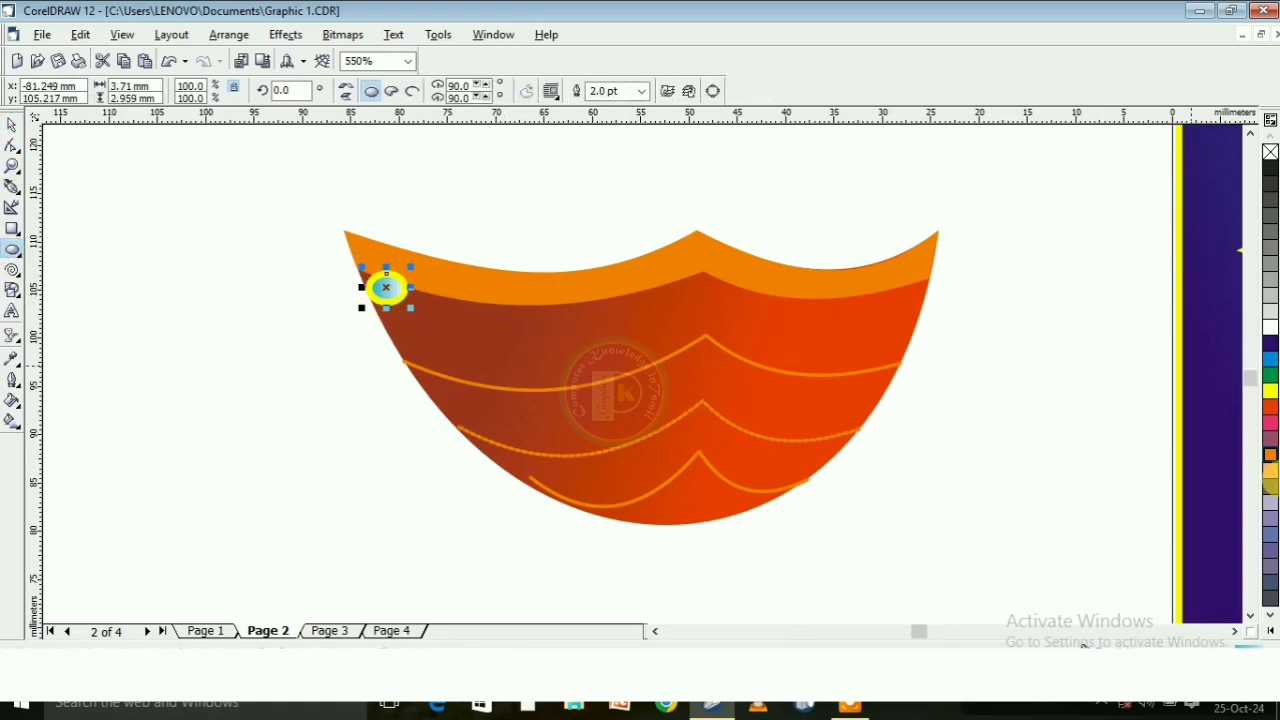
pyautogui.click(1271, 456)
pyautogui.click(650, 92)
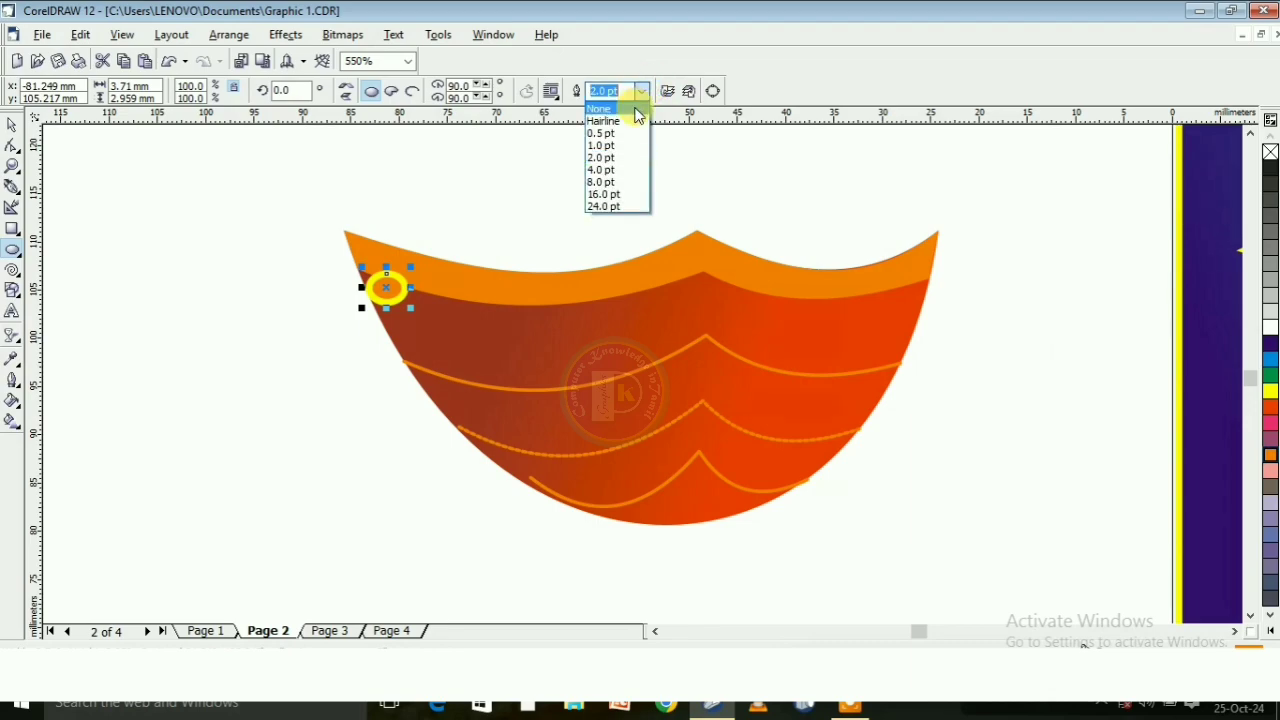
pyautogui.click(625, 104)
pyautogui.click(16, 126)
pyautogui.click(191, 211)
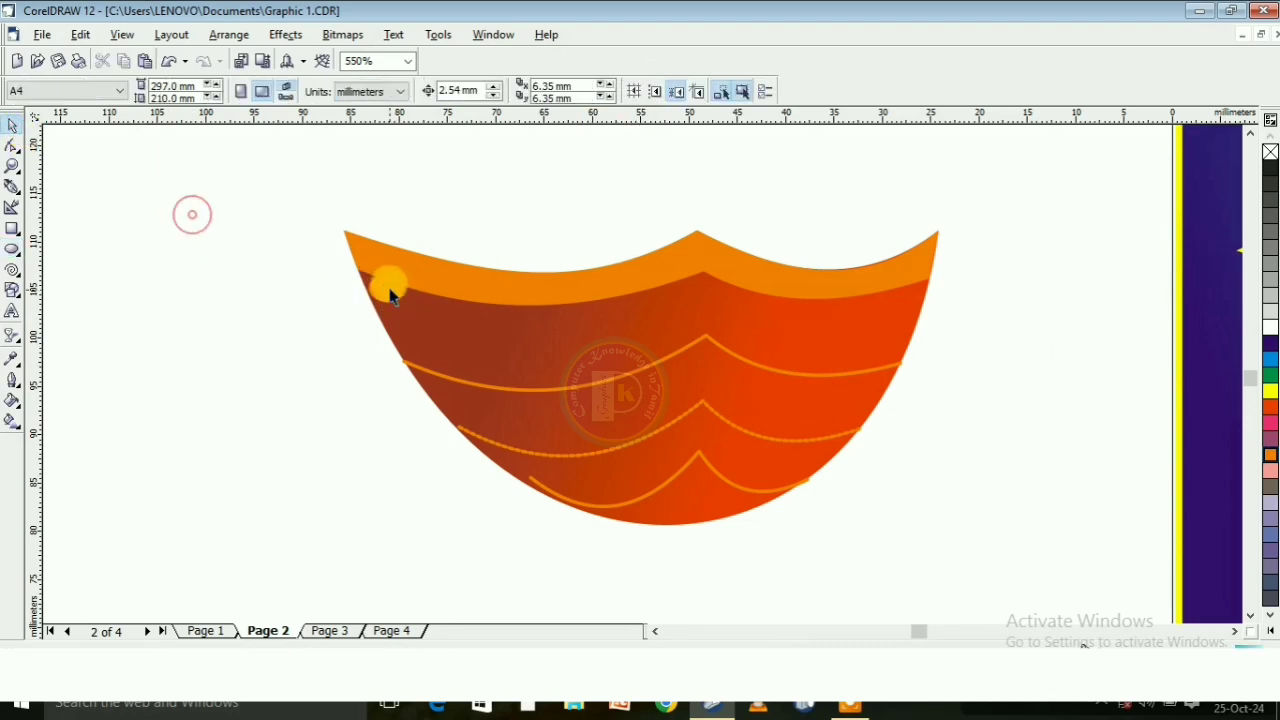
# Duplicate the orange ellipse repeatedly and space the copies along the rim band's left lower edge up to the central peak
pyautogui.click(389, 290)
pyautogui.moveTo(389, 290); pyautogui.dragTo(440, 304)
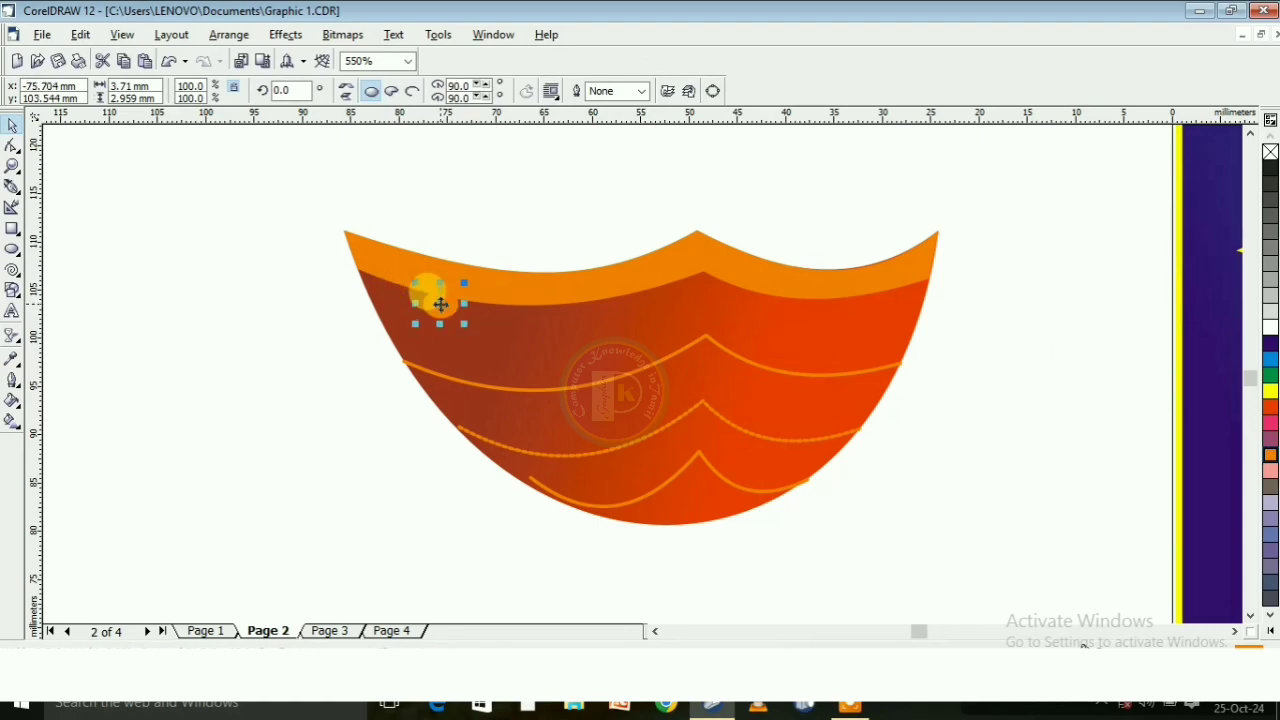
pyautogui.hotkey('ctrl', 'd')
pyautogui.moveTo(501, 243); pyautogui.dragTo(561, 303)
pyautogui.click(441, 305)
pyautogui.hotkey('ctrl', 'd')
pyautogui.hotkey('ctrl', 'd')
pyautogui.scroll(1, 592, 321)
# Continue the row of duplicated orange ellipses along the rim band's right lower edge to the bowl's right side
pyautogui.hotkey('ctrl', 'd')
pyautogui.moveTo(630, 222); pyautogui.dragTo(630, 290)
pyautogui.hotkey('ctrl', 'd')
pyautogui.moveTo(714, 206); pyautogui.dragTo(712, 272)
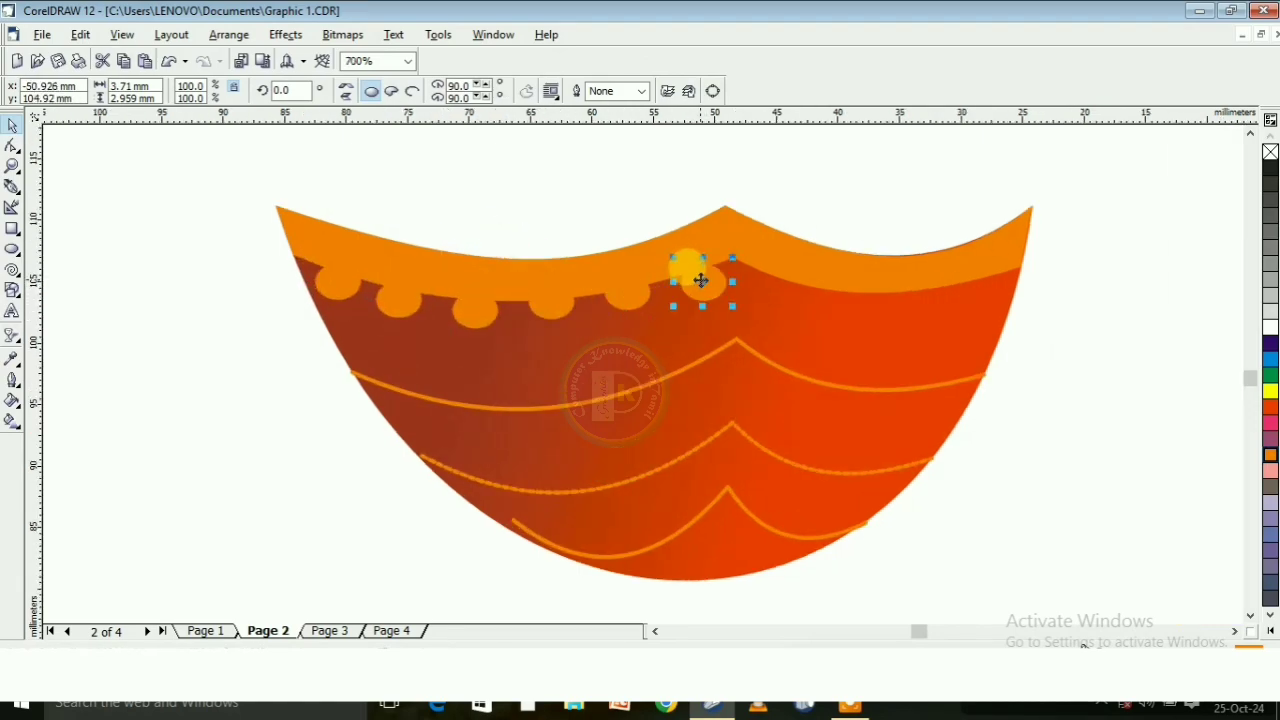
pyautogui.hotkey('ctrl', 'd')
pyautogui.moveTo(790, 199); pyautogui.dragTo(980, 280)
pyautogui.scroll(-5, 686, 320)
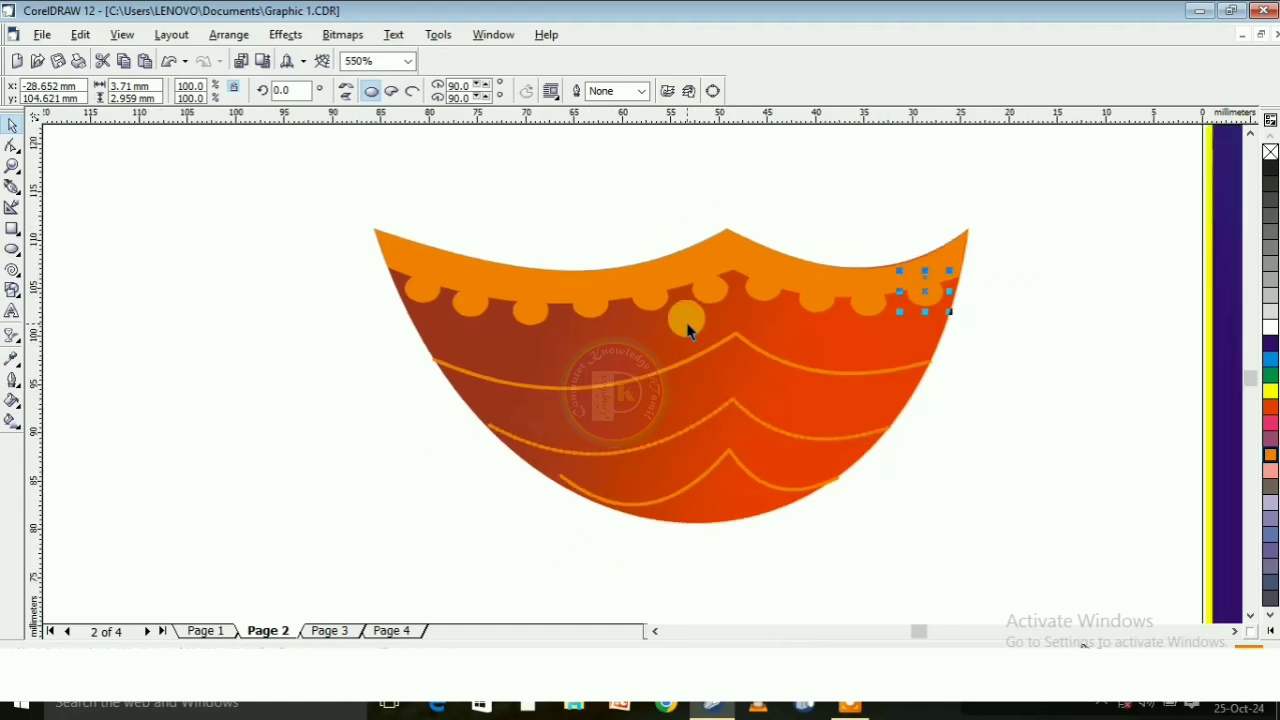
pyautogui.scroll(3, 767, 272)
pyautogui.click(734, 277)
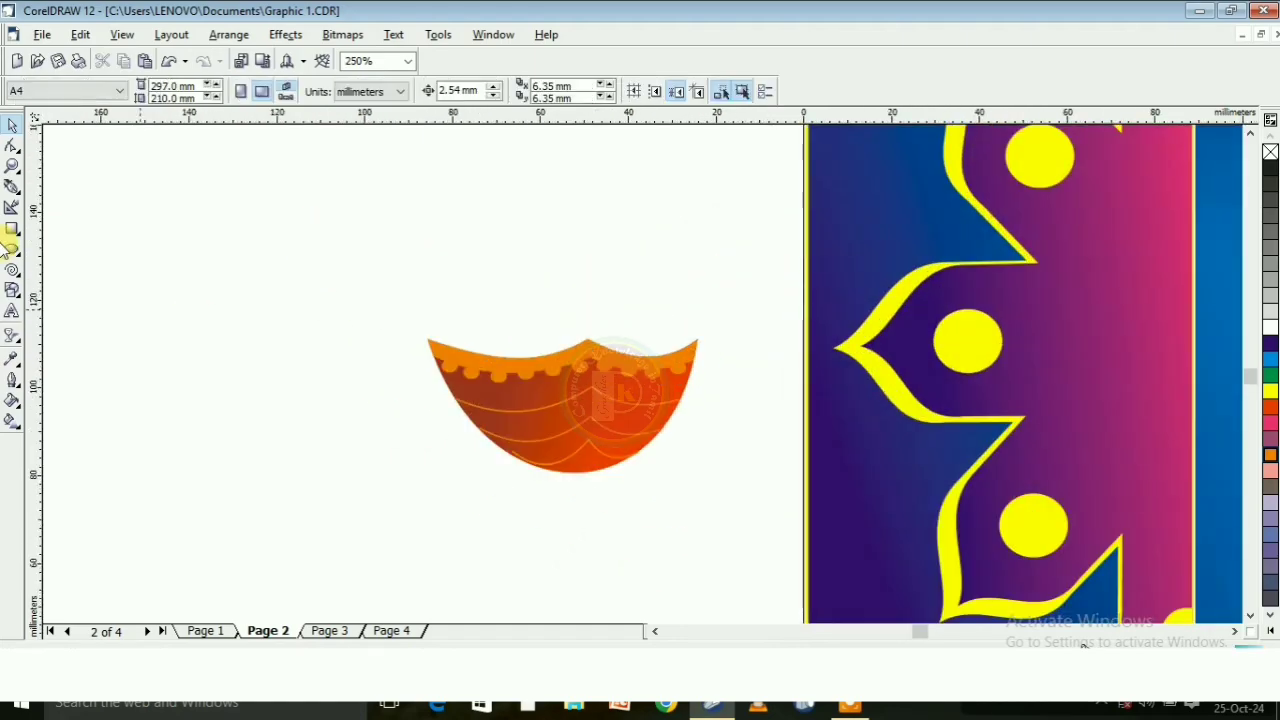
# Draw a closed three-point outline about 8.8 by 30.6 mm rising from the rim's central peak, with no fill
pyautogui.click(11, 188)
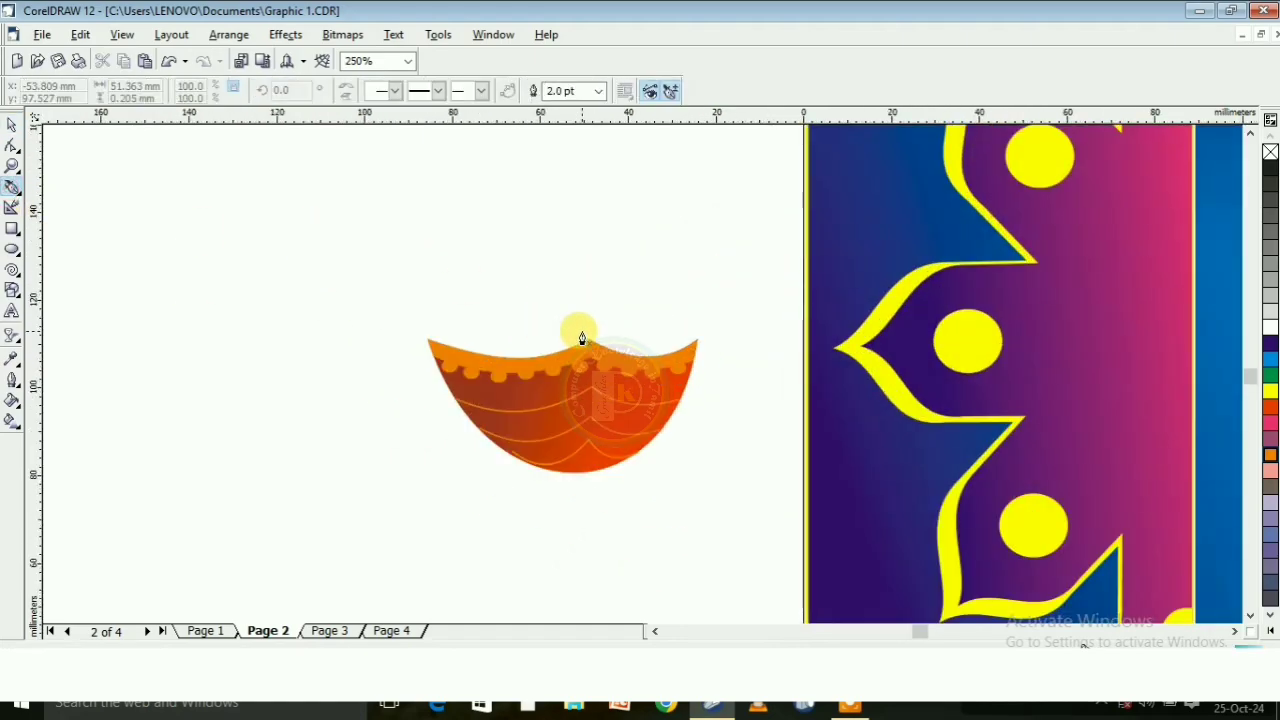
pyautogui.click(582, 338)
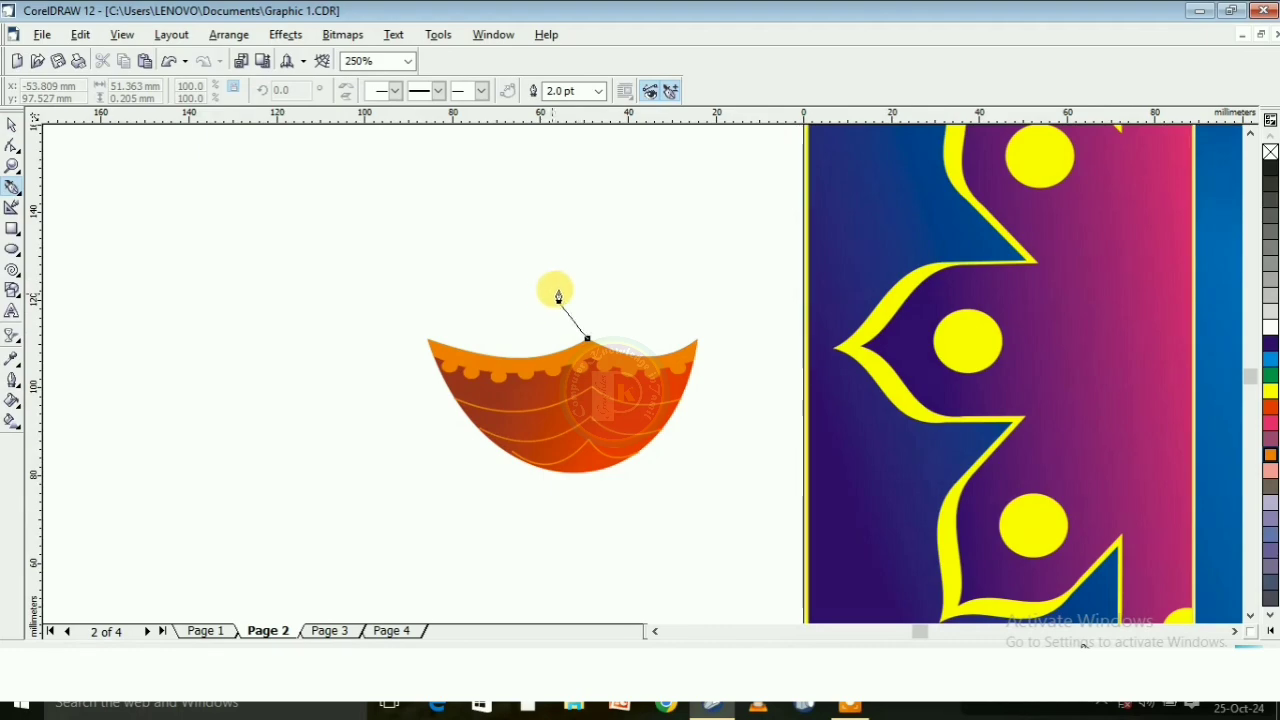
pyautogui.click(572, 275)
pyautogui.click(610, 204)
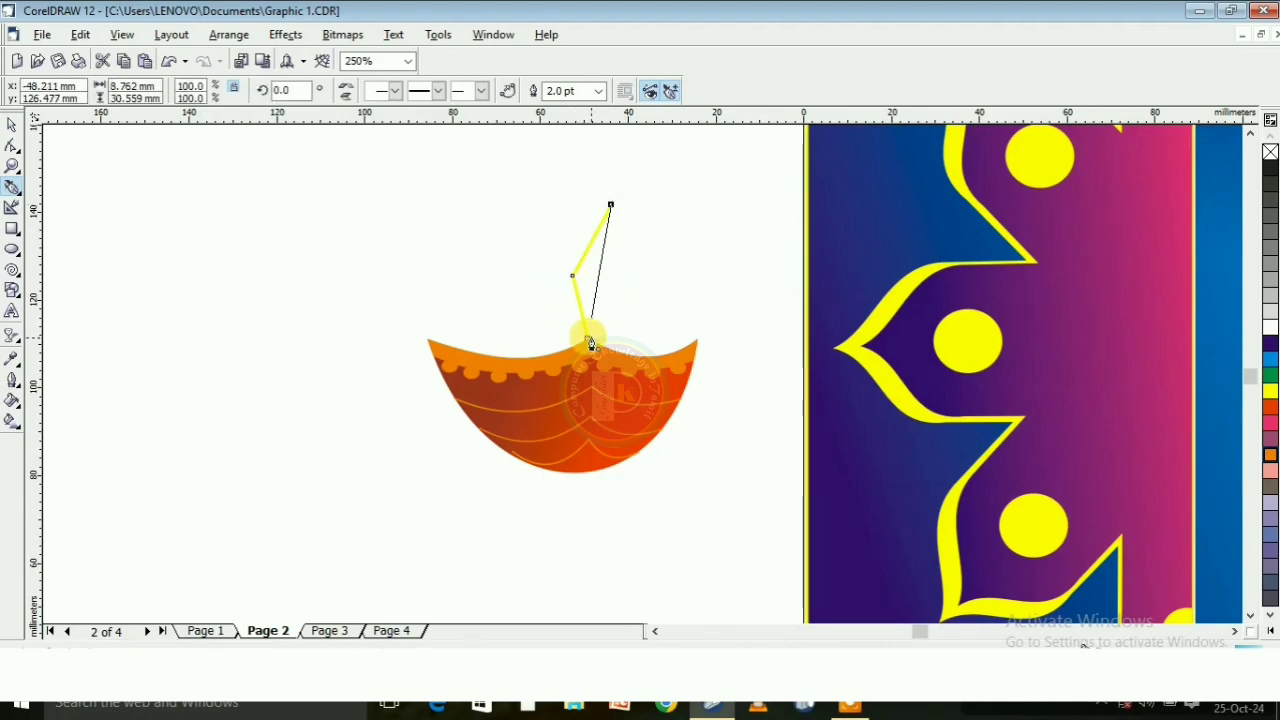
pyautogui.click(587, 338)
pyautogui.scroll(2, 660, 231)
pyautogui.click(12, 145)
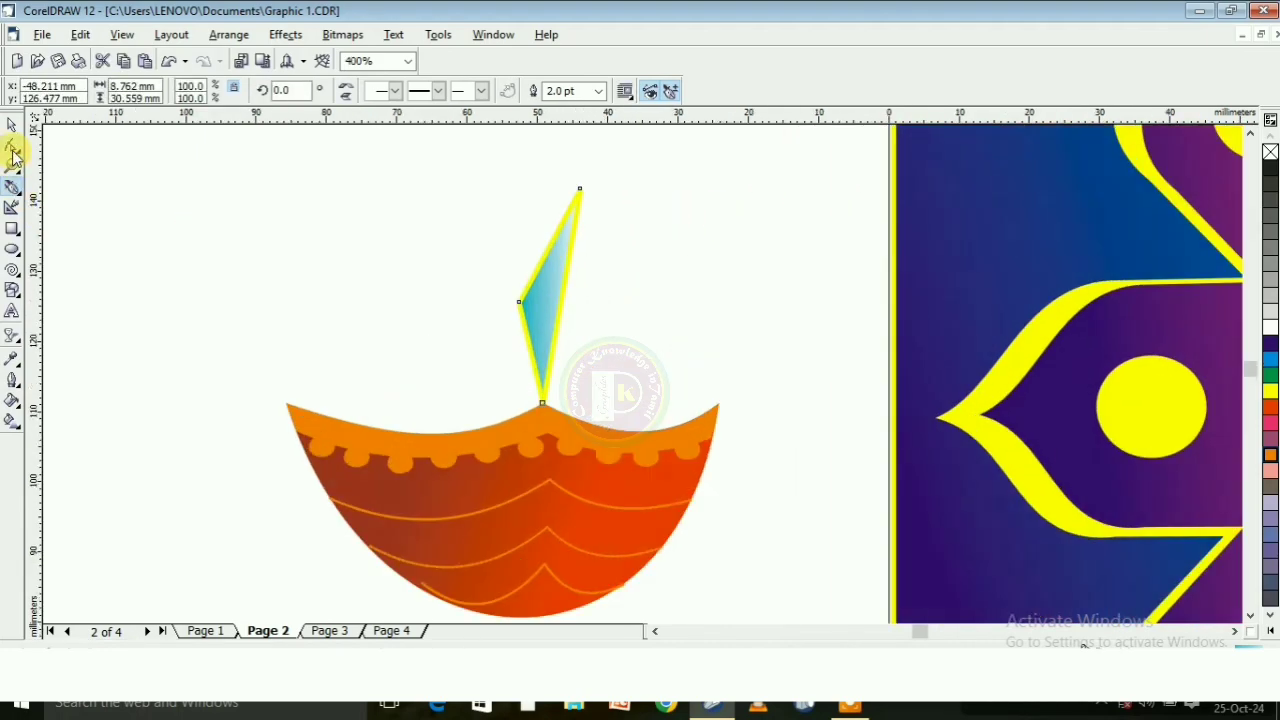
pyautogui.click(1270, 151)
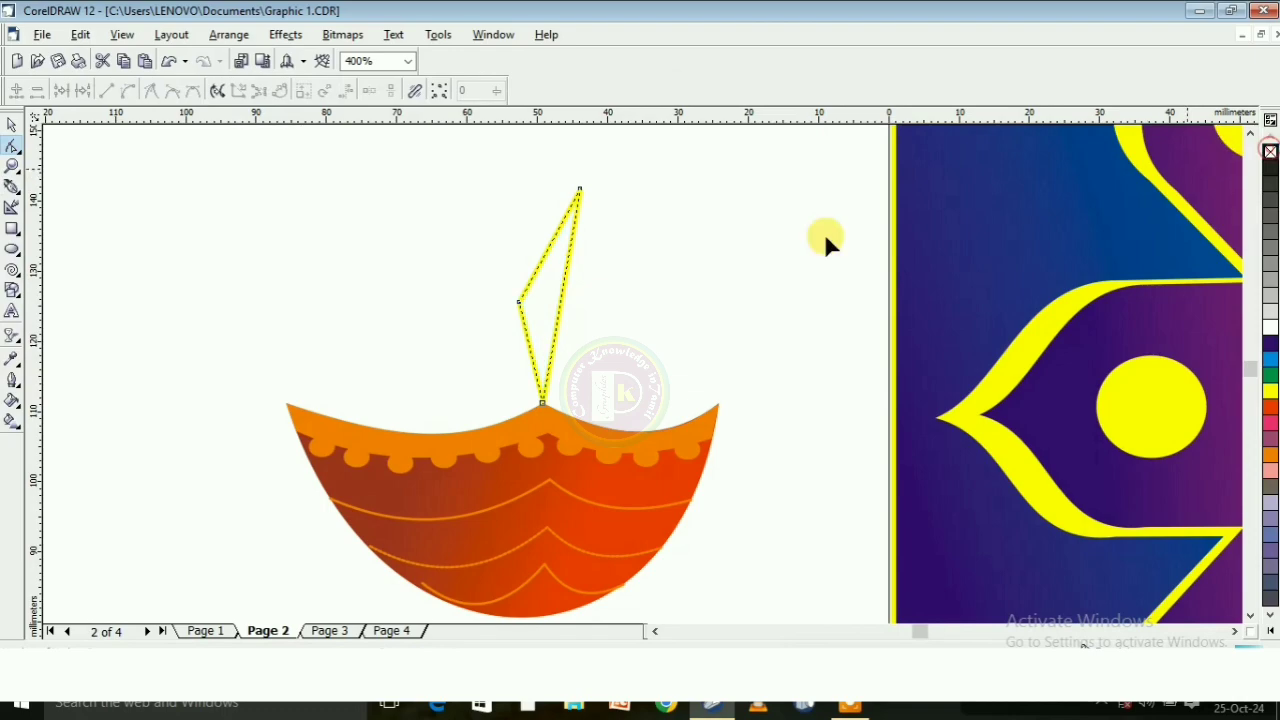
# Convert the flame outline's right side to a curve and bulge it outward near the tip
pyautogui.click(561, 297)
pyautogui.click(131, 91)
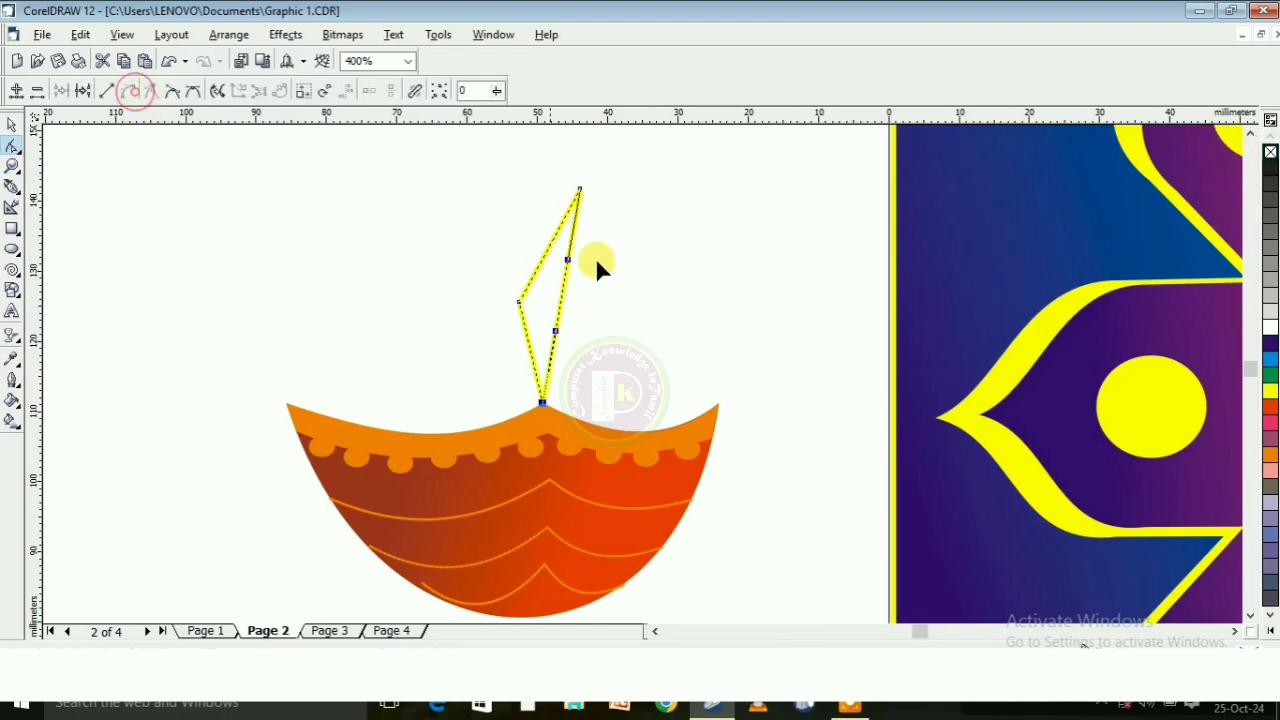
pyautogui.moveTo(566, 262); pyautogui.dragTo(620, 267)
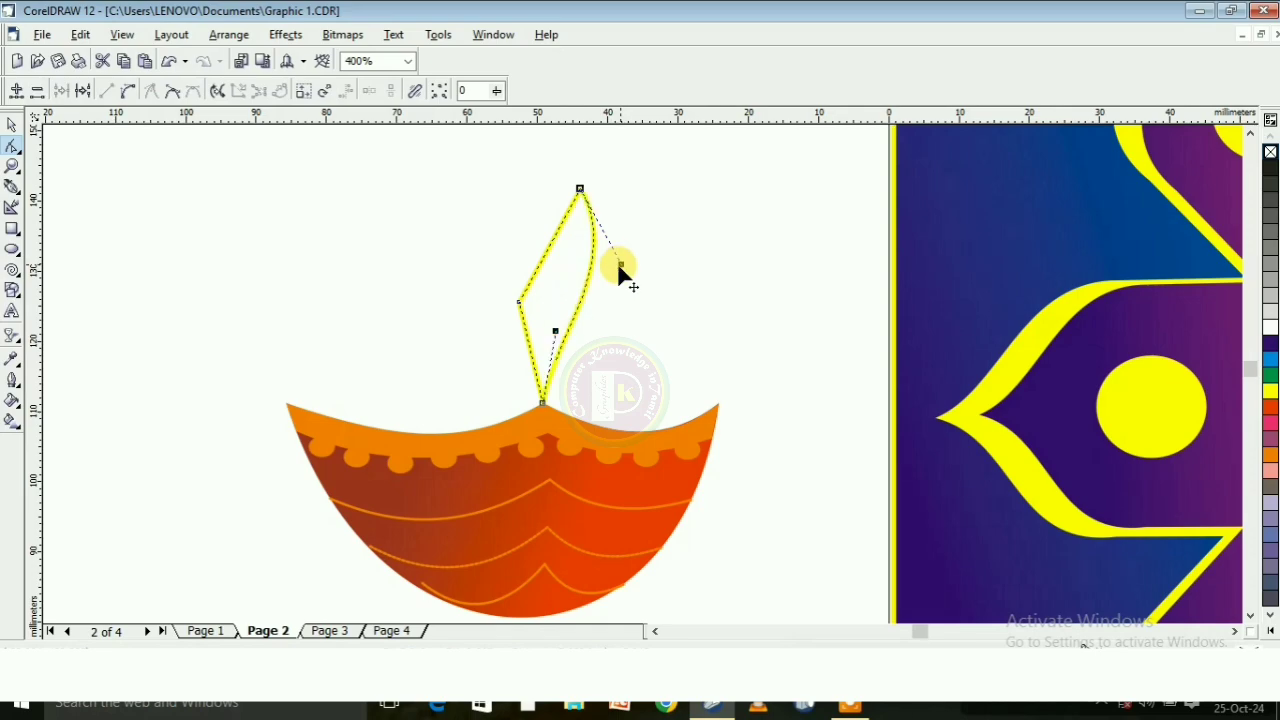
pyautogui.moveTo(555, 335); pyautogui.dragTo(582, 350)
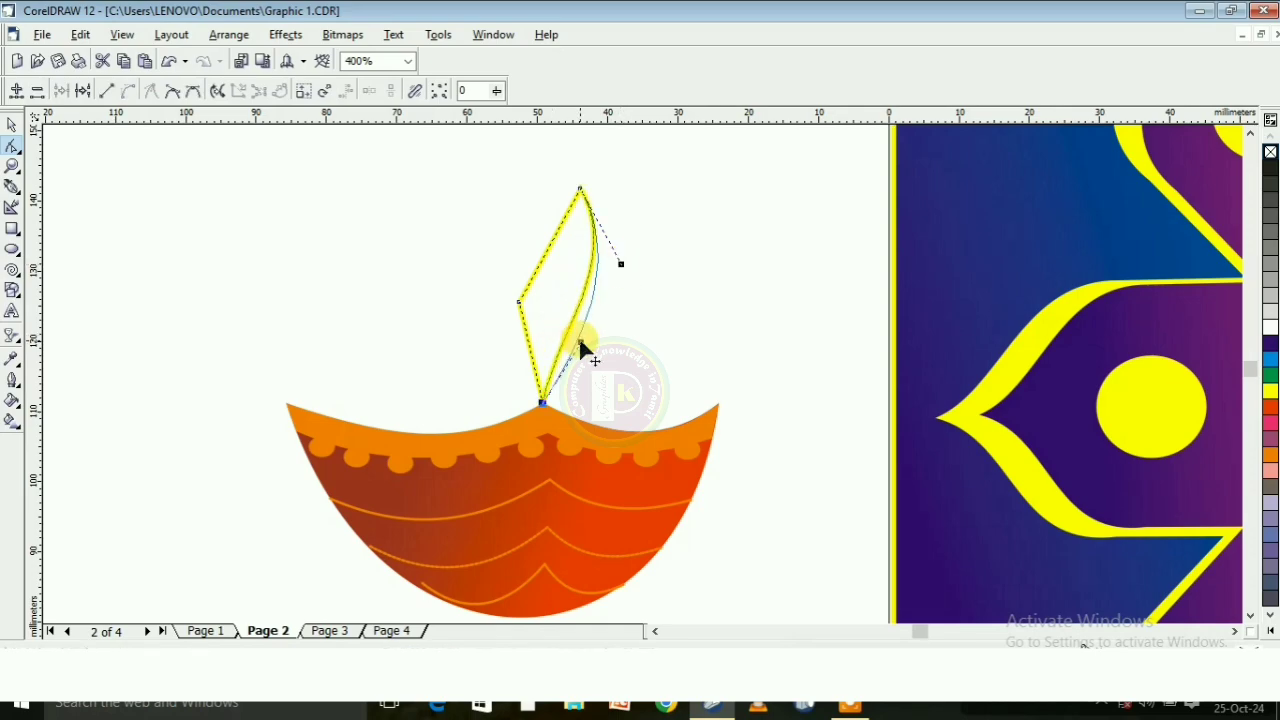
pyautogui.click(620, 268)
pyautogui.click(579, 187)
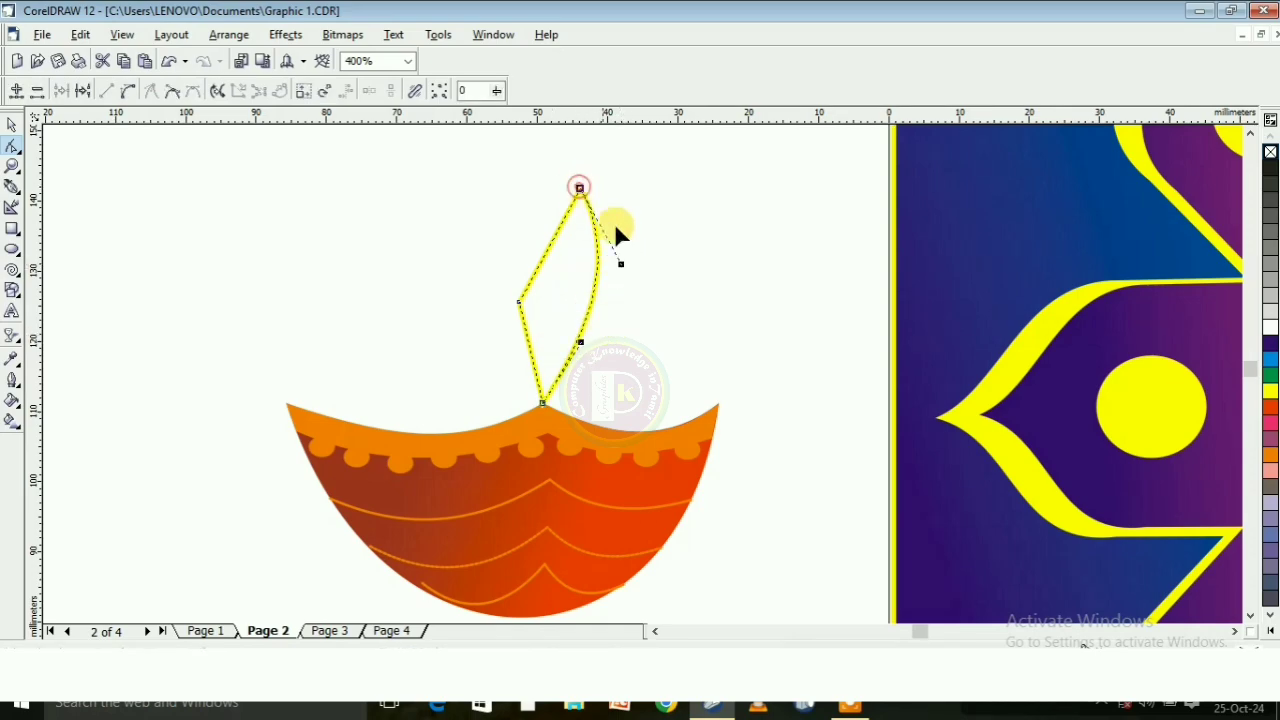
pyautogui.moveTo(565, 335); pyautogui.dragTo(566, 336)
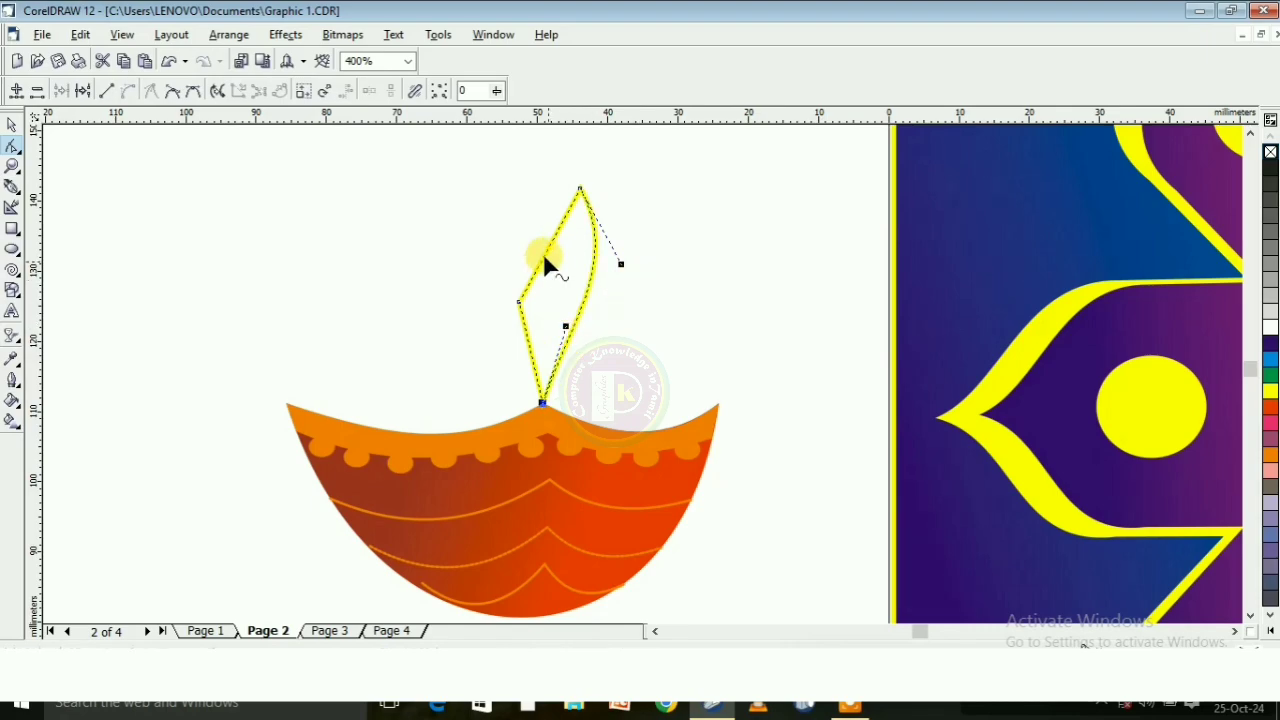
# Convert the flame outline's upper left side to a curve and remove its left corner node to form a smooth S-shape
pyautogui.click(542, 253)
pyautogui.click(130, 92)
pyautogui.moveTo(554, 229); pyautogui.dragTo(469, 274)
pyautogui.doubleClick(519, 302)
pyautogui.click(542, 403)
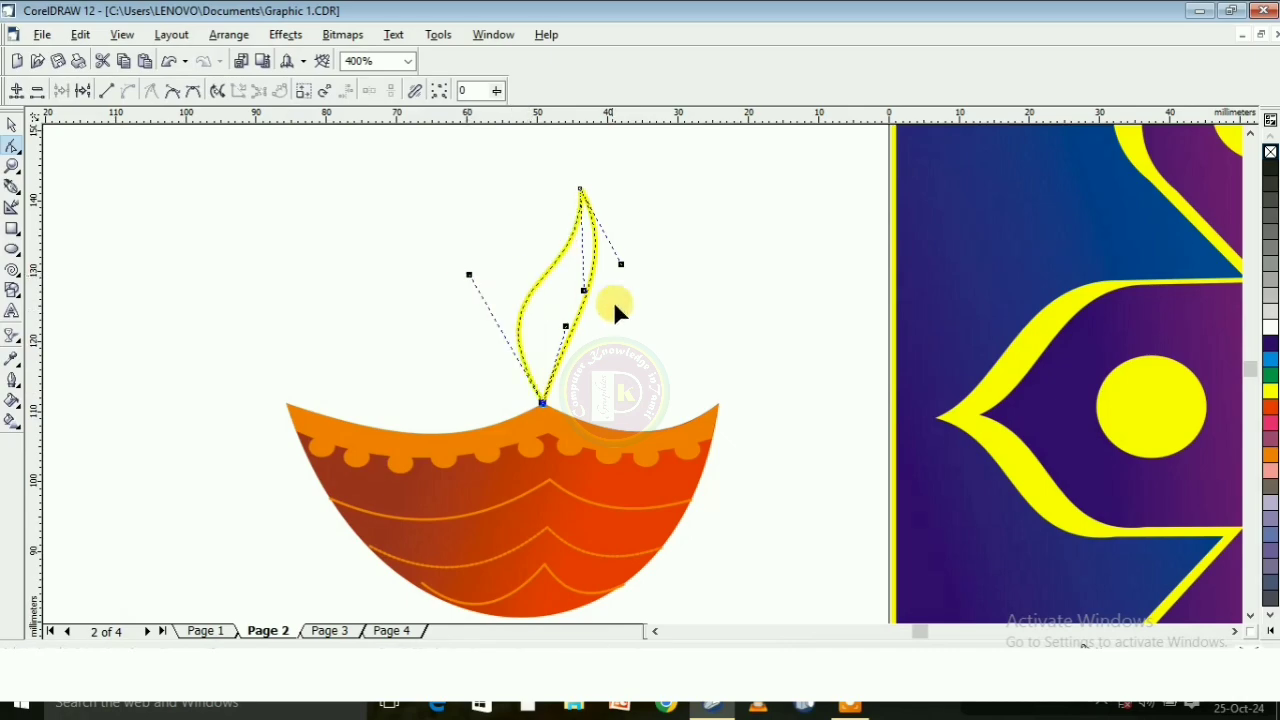
# Move the flame's tip up above the bowl's peak and widen both side curves, making it about 11.1 by 32.4 mm
pyautogui.moveTo(561, 183); pyautogui.dragTo(543, 174)
pyautogui.moveTo(469, 274); pyautogui.dragTo(445, 259)
pyautogui.moveTo(585, 249); pyautogui.dragTo(615, 247)
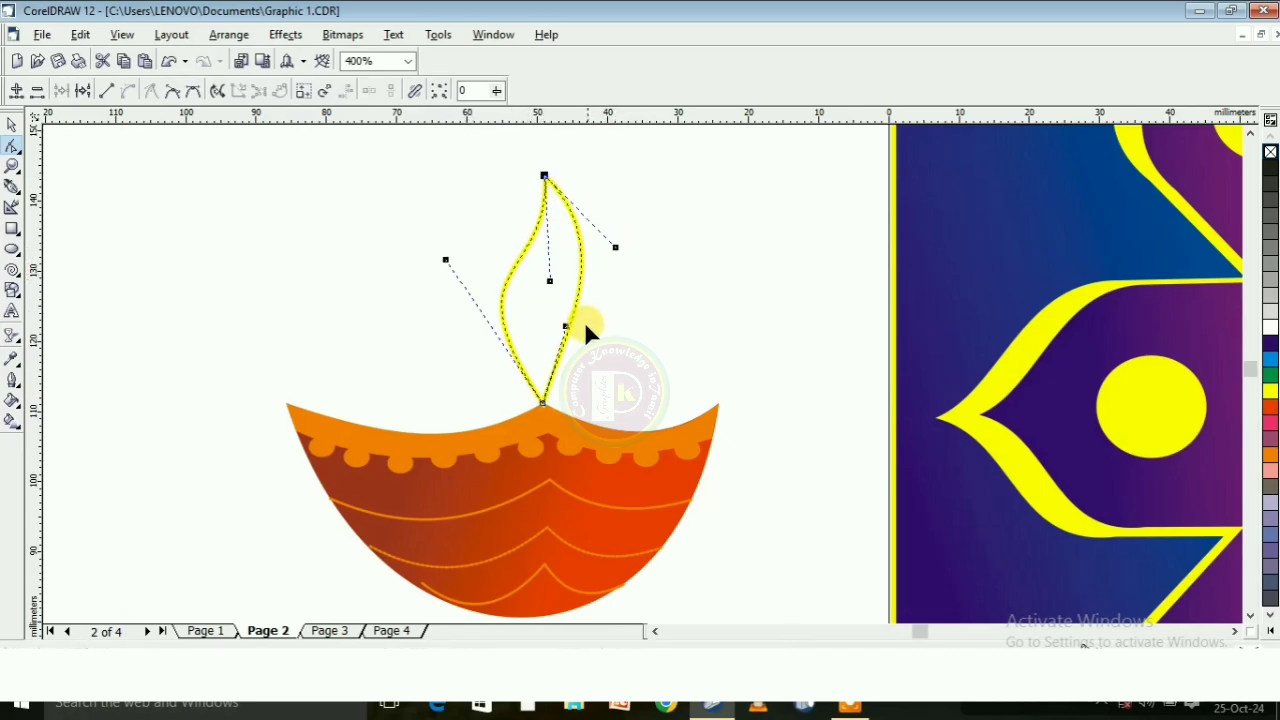
pyautogui.moveTo(558, 328); pyautogui.dragTo(559, 326)
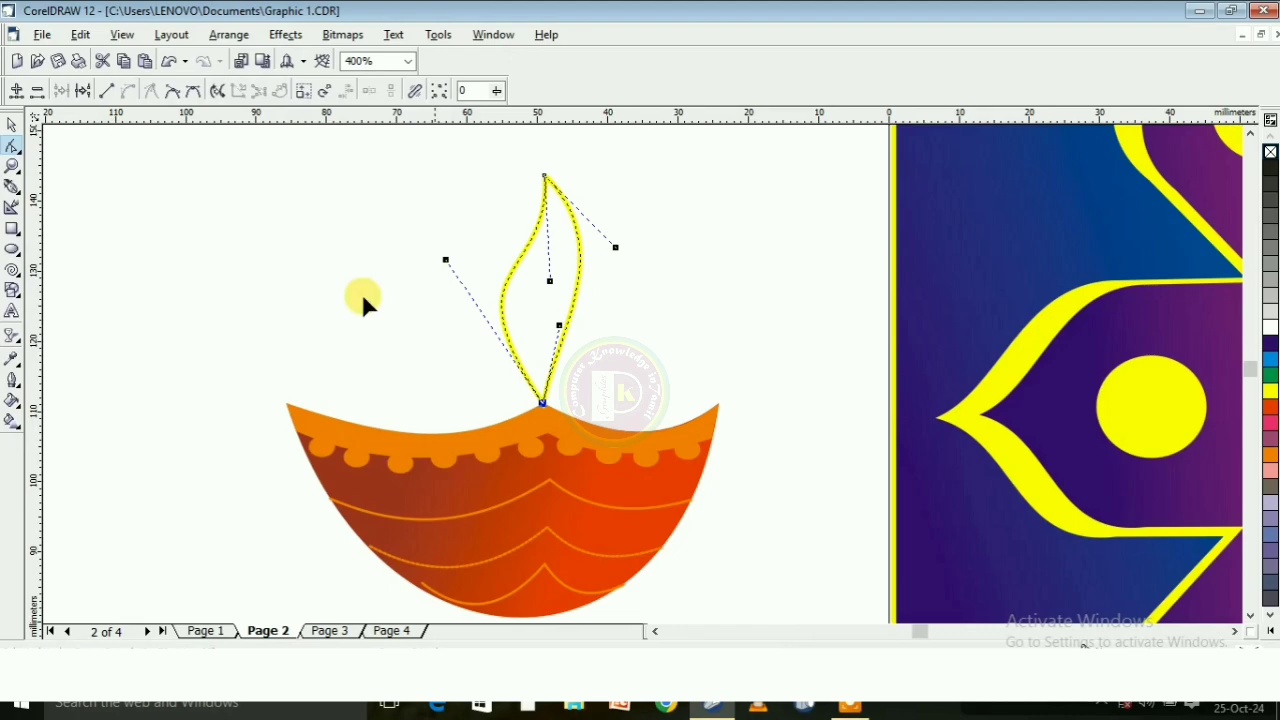
# Remove the flame's outline and fill it with yellow
pyautogui.click(11, 130)
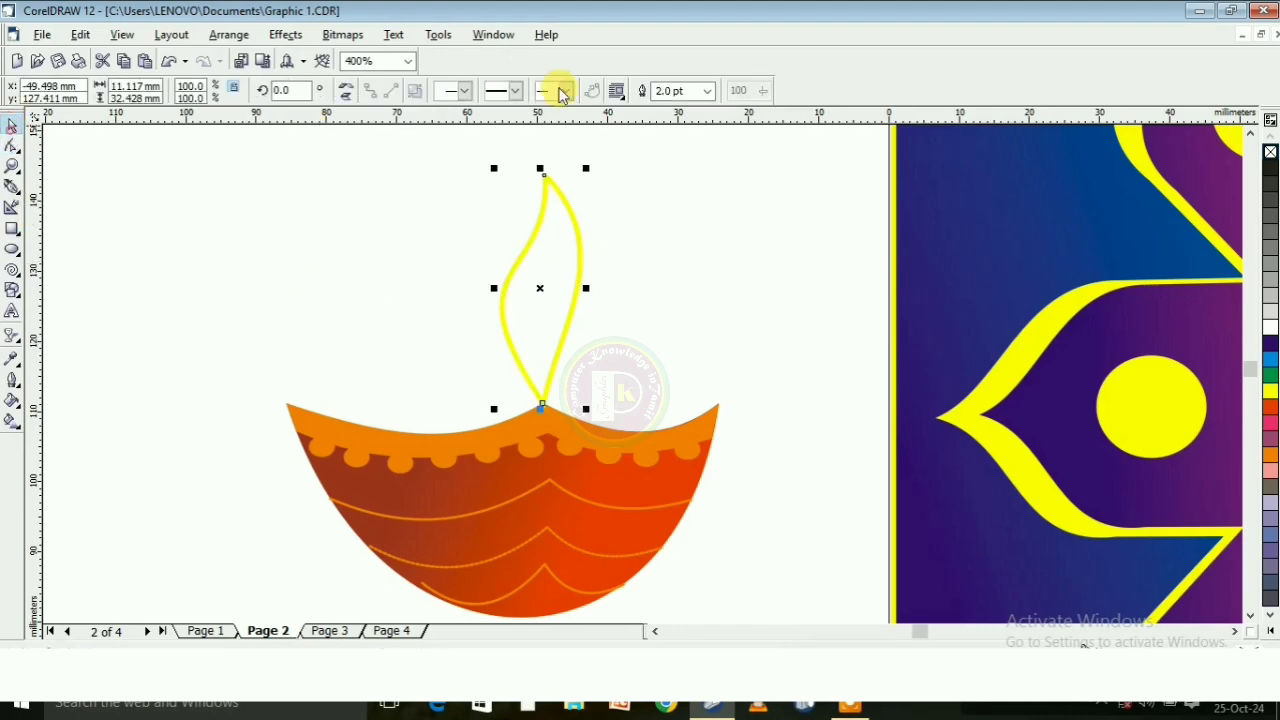
pyautogui.click(709, 91)
pyautogui.click(702, 108)
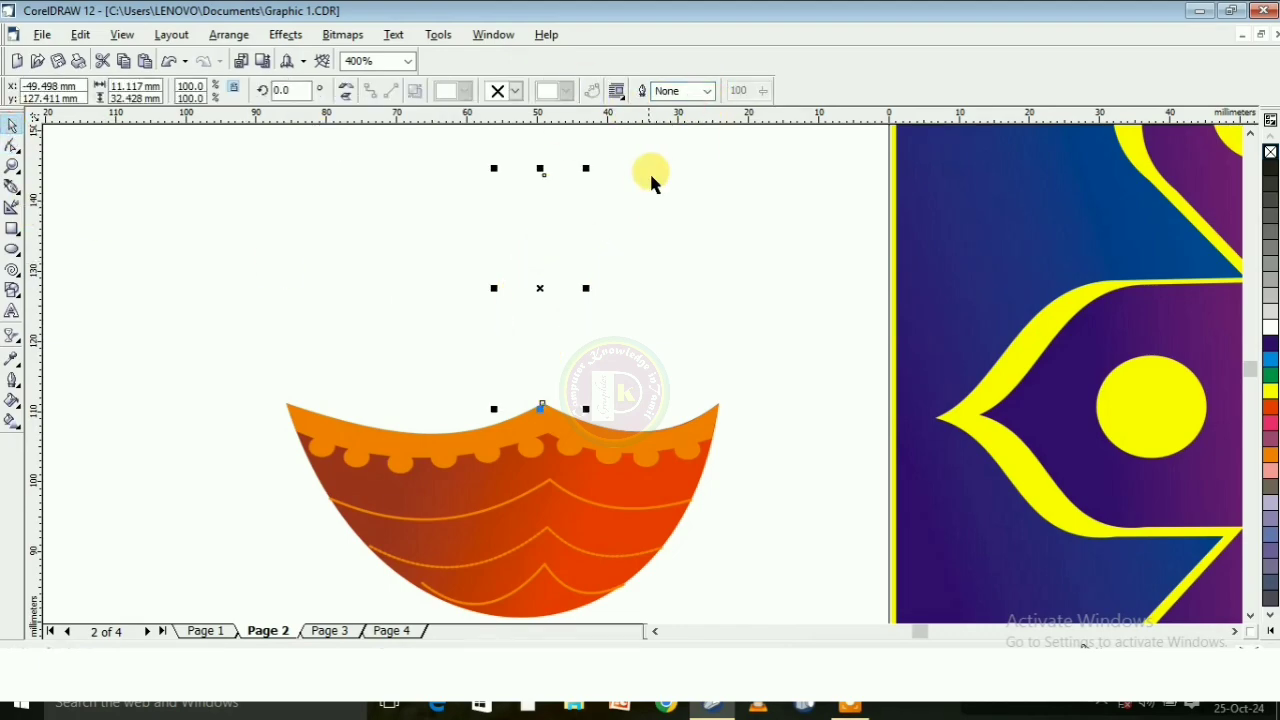
pyautogui.click(1270, 392)
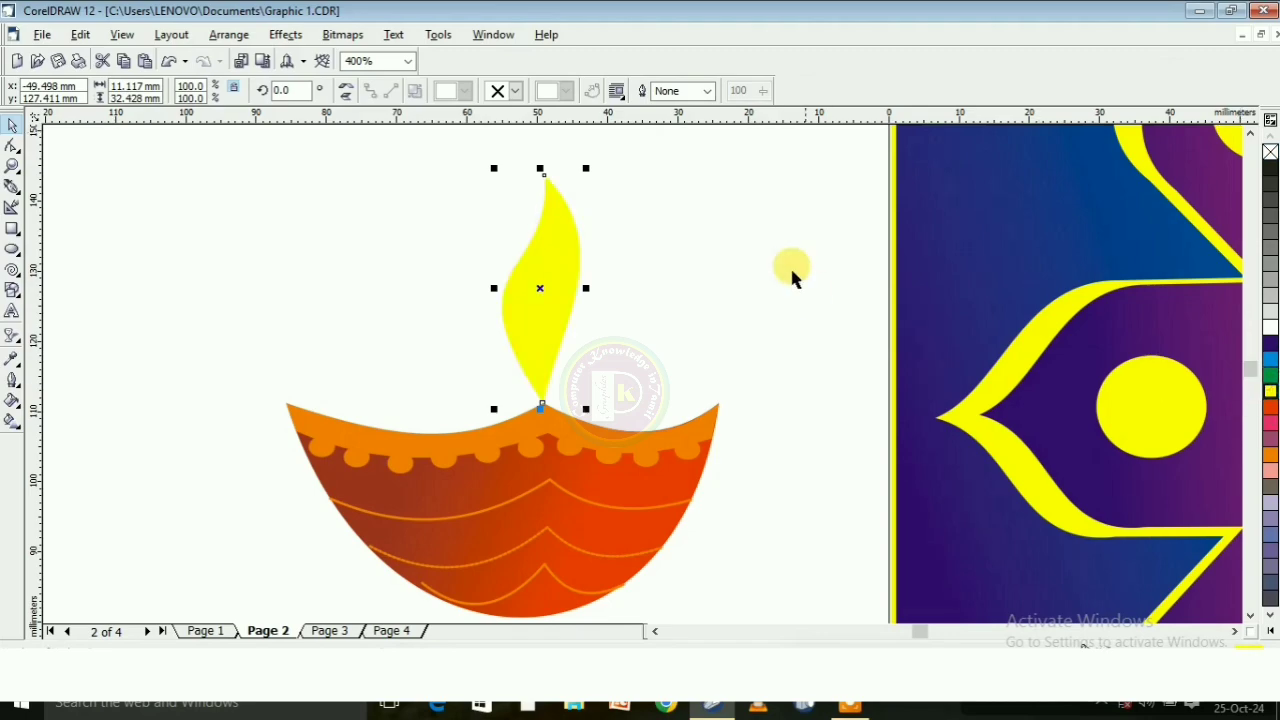
# Enlarge the yellow flame proportionally to about 12.9 by 37.7 mm, keeping its base at the bowl's peak
pyautogui.click(788, 258)
pyautogui.click(561, 248)
pyautogui.moveTo(587, 169); pyautogui.dragTo(600, 142)
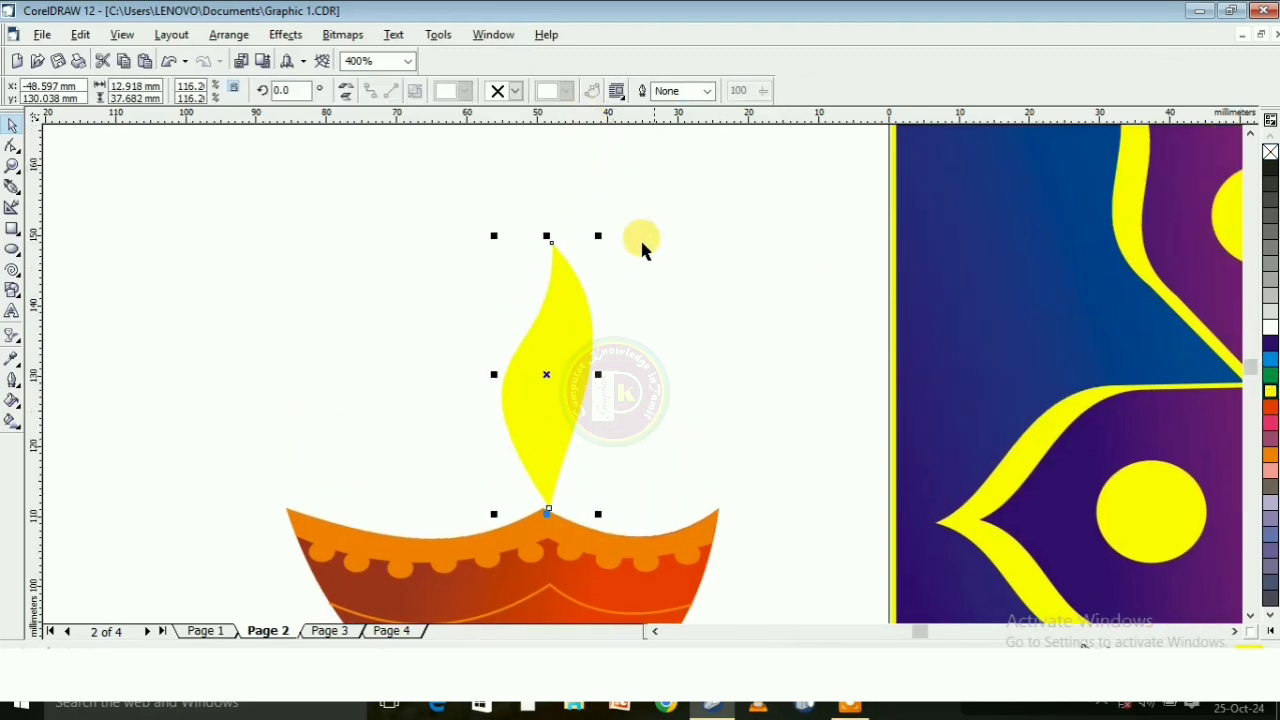
pyautogui.scroll(-2, 606, 217)
pyautogui.scroll(2, 644, 202)
pyautogui.click(642, 285)
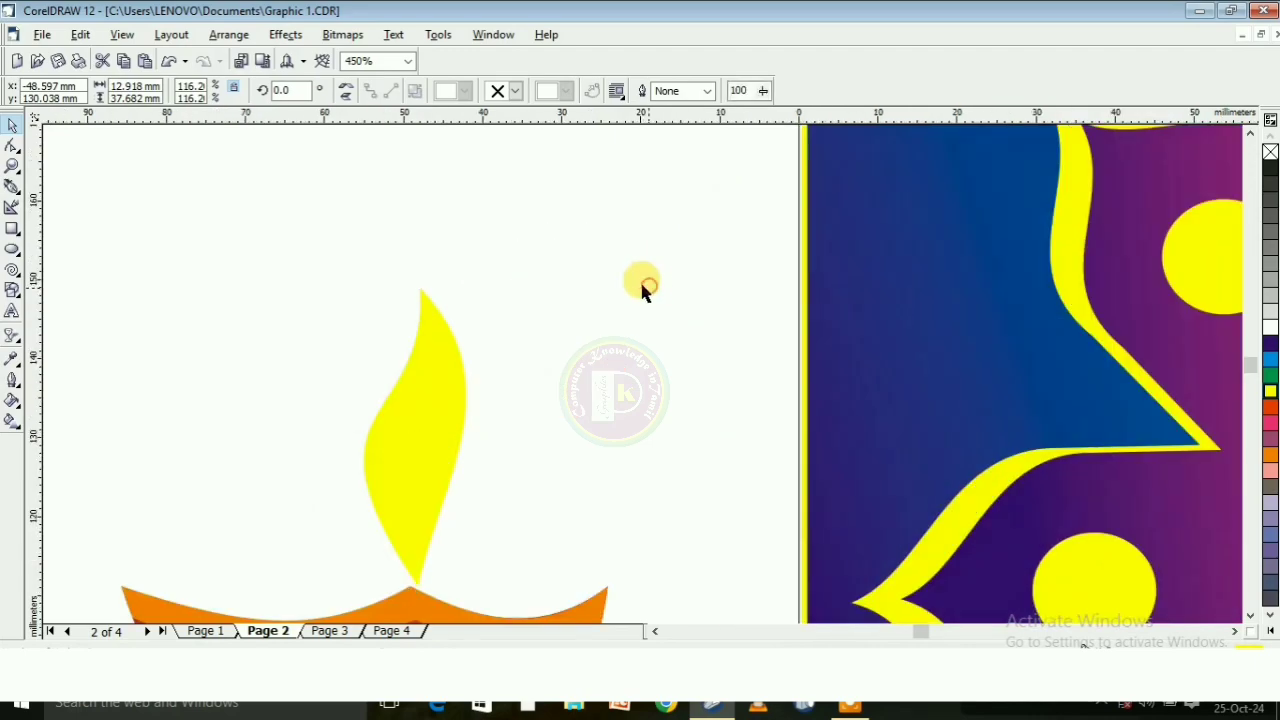
pyautogui.scroll(-1, 606, 237)
# Duplicate the flame, shrink the copy to about 9 by 26.3 mm, place it inside the yellow flame and fill it orange
pyautogui.click(494, 363)
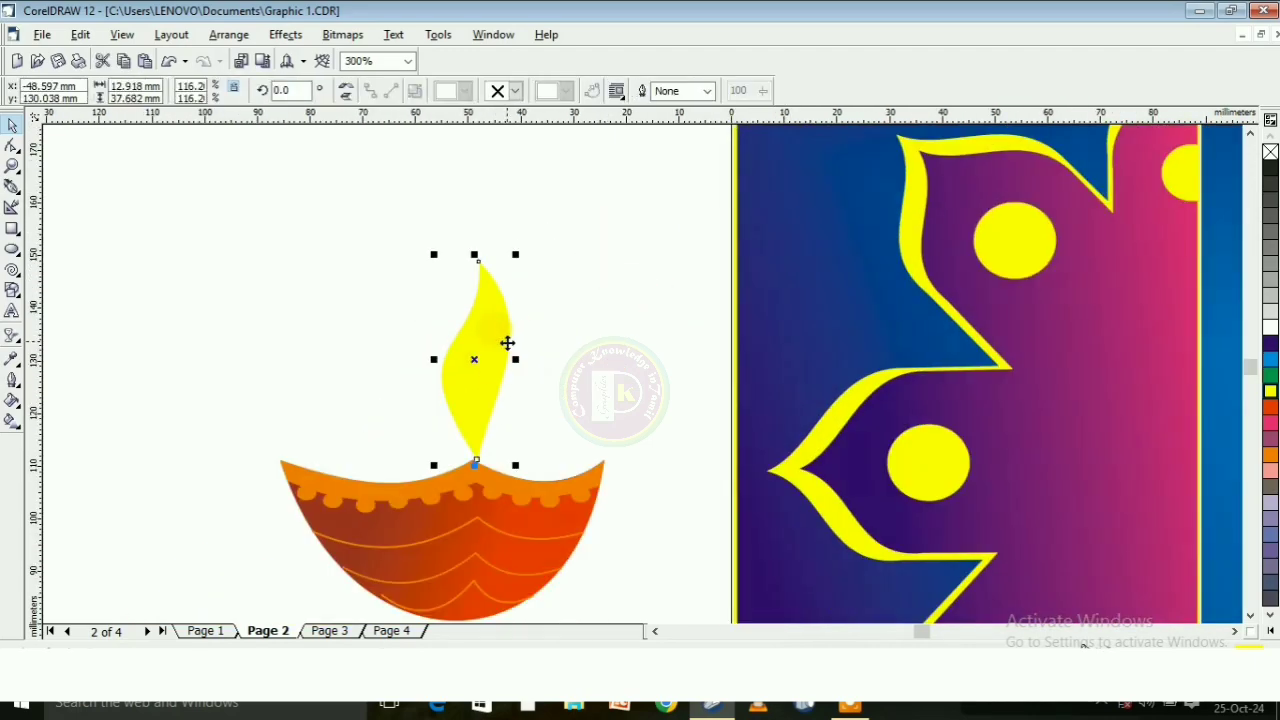
pyautogui.hotkey('ctrl', 'd')
pyautogui.click(547, 211)
pyautogui.click(532, 264)
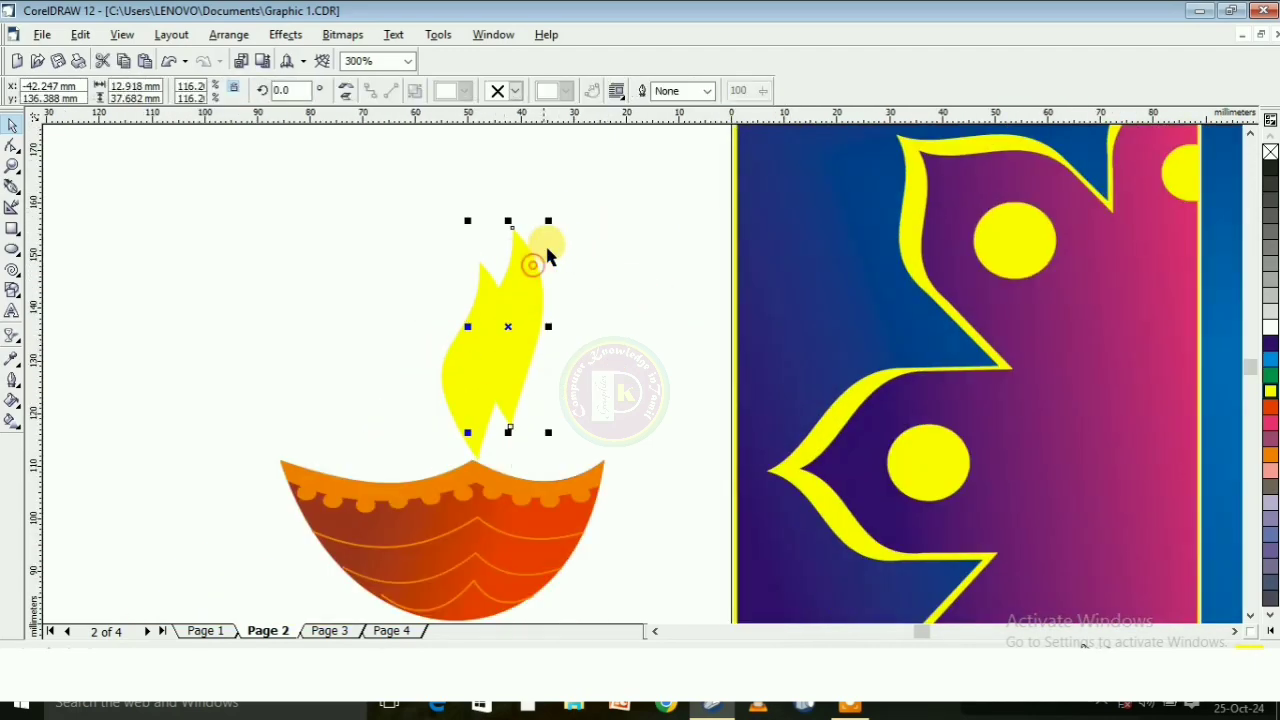
pyautogui.moveTo(548, 221); pyautogui.dragTo(528, 281)
pyautogui.moveTo(523, 332); pyautogui.dragTo(500, 348)
pyautogui.click(1268, 455)
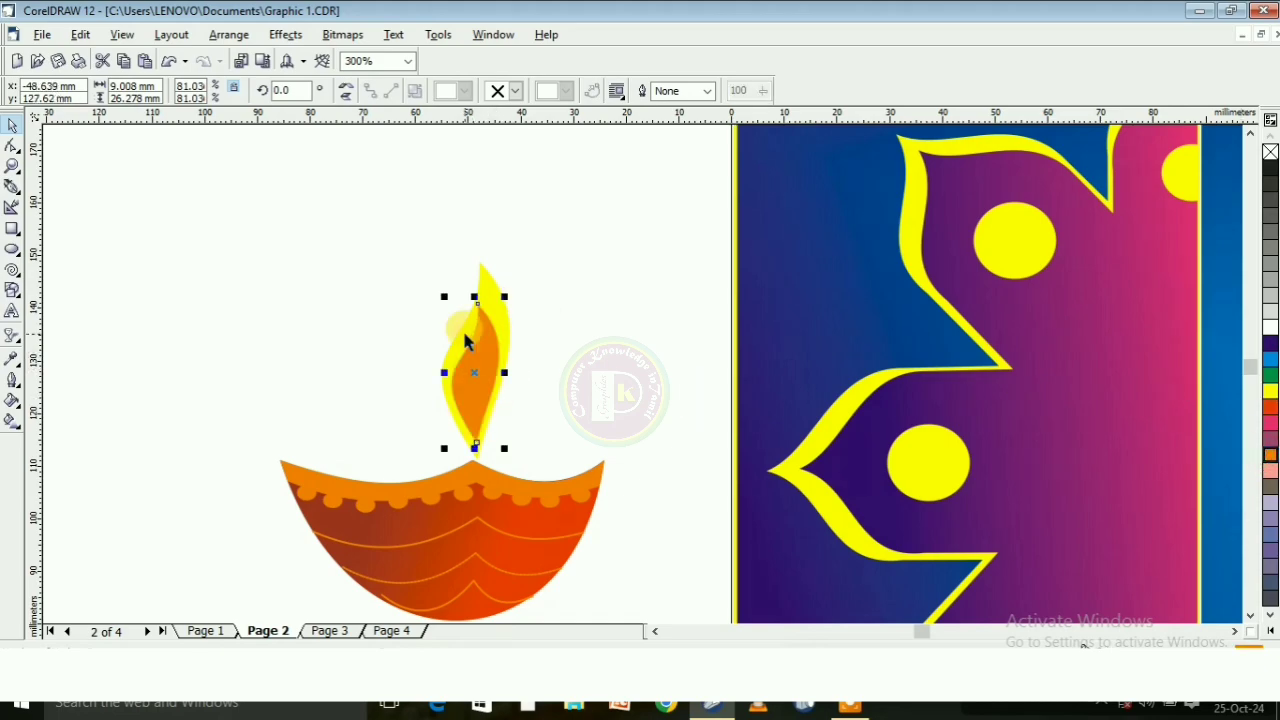
# Shrink the orange inner flame to about 6.8 by 19.9 mm and centre it in the lower part of the yellow flame
pyautogui.scroll(1, 475, 338)
pyautogui.moveTo(510, 287); pyautogui.dragTo(492, 331)
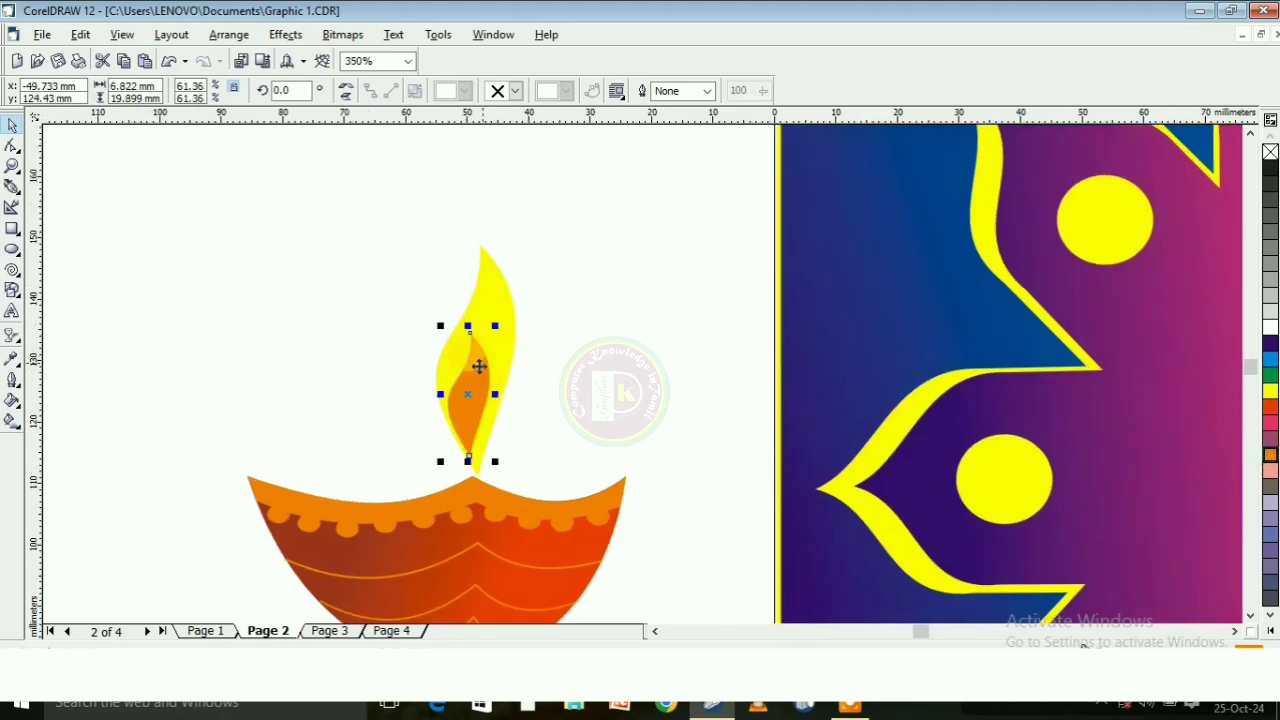
pyautogui.scroll(2, 486, 384)
pyautogui.moveTo(486, 384); pyautogui.dragTo(487, 381)
pyautogui.click(649, 358)
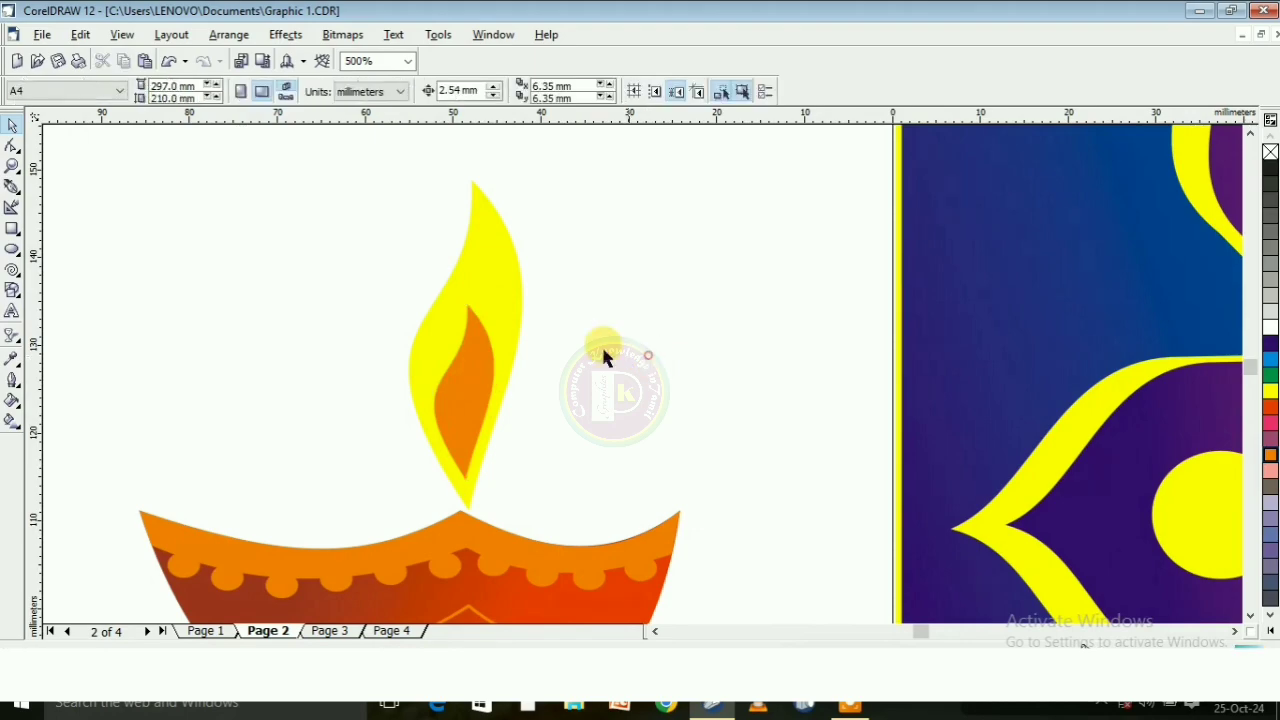
# Apply a linear fill from orange at the top to yellow at the base of the inner flame, with edge pad 10%
pyautogui.click(464, 380)
pyautogui.click(12, 420)
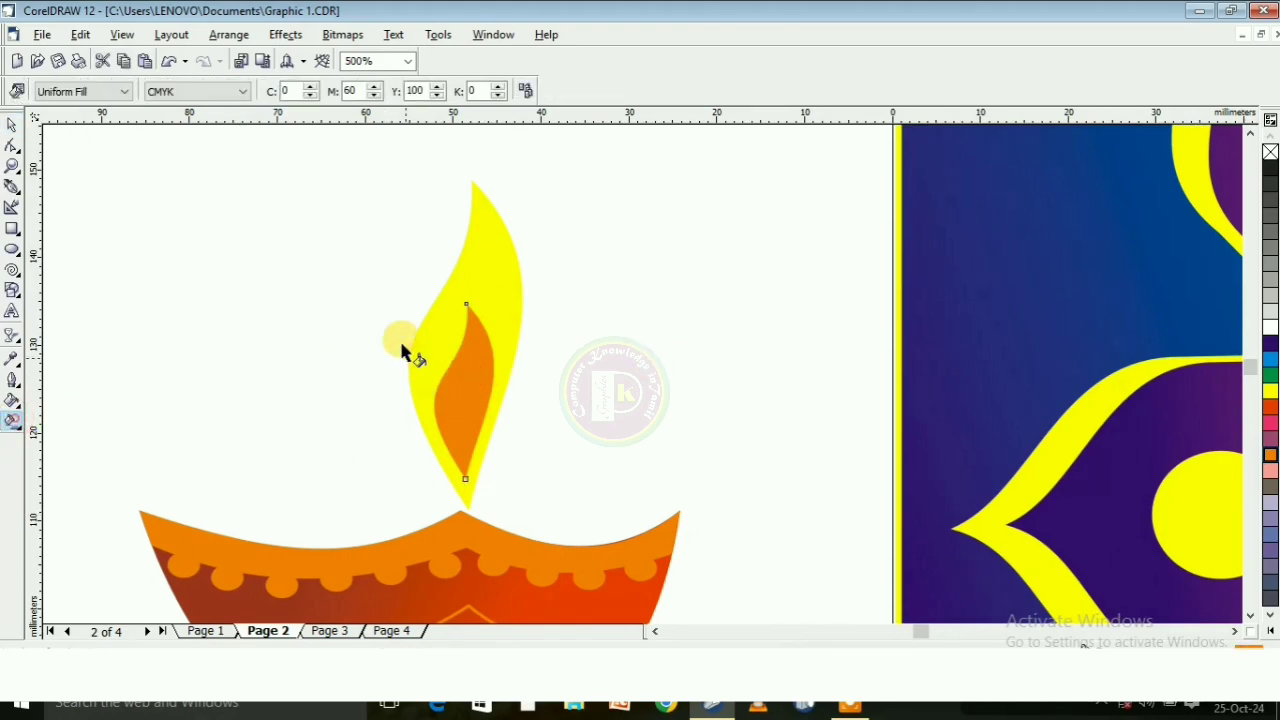
pyautogui.moveTo(466, 258); pyautogui.dragTo(469, 499)
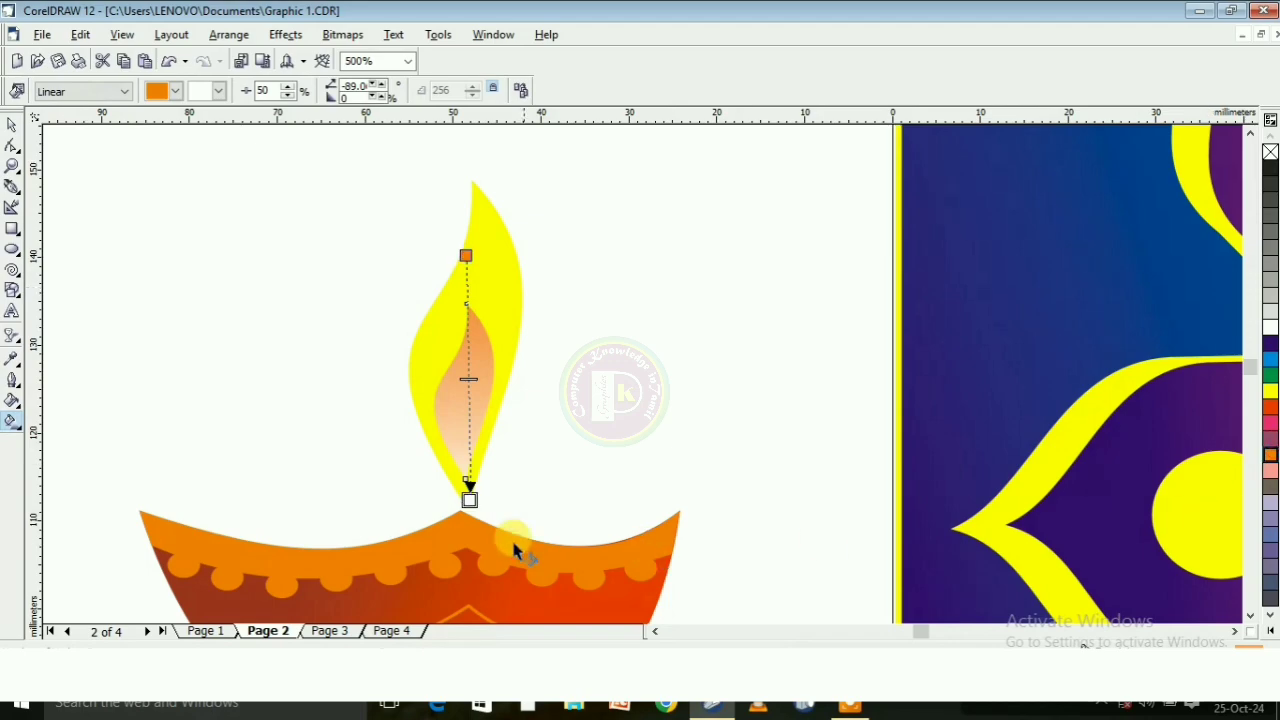
pyautogui.click(469, 499)
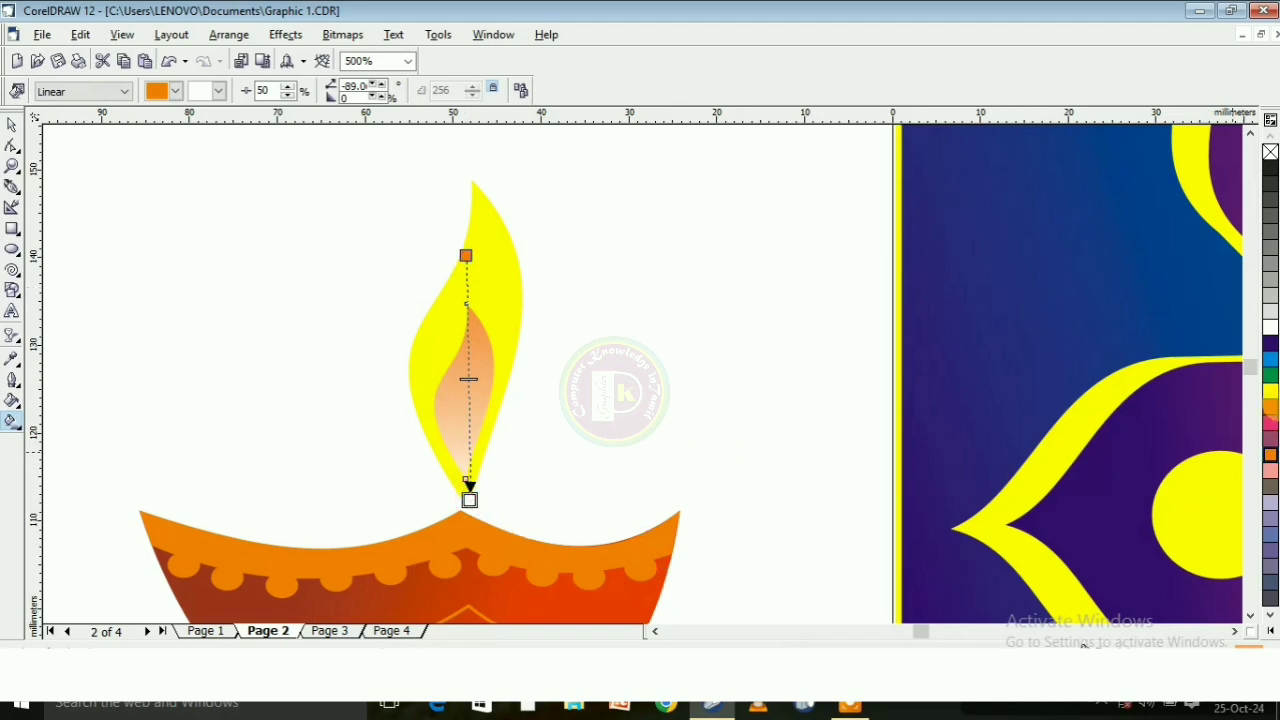
pyautogui.click(1271, 395)
pyautogui.click(381, 98)
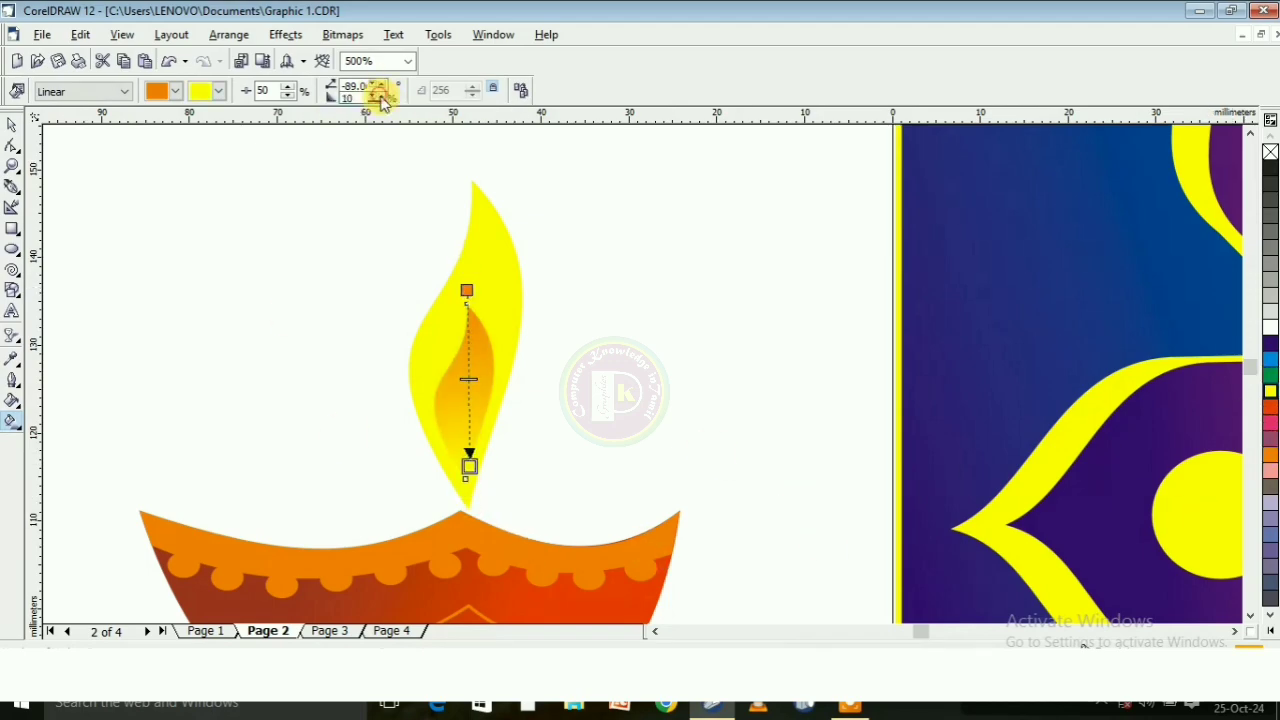
# Shift the inner flame's gradient down toward the bowl and set its edge pad to 26%
pyautogui.moveTo(469, 428); pyautogui.dragTo(459, 509)
pyautogui.moveTo(473, 342); pyautogui.dragTo(471, 343)
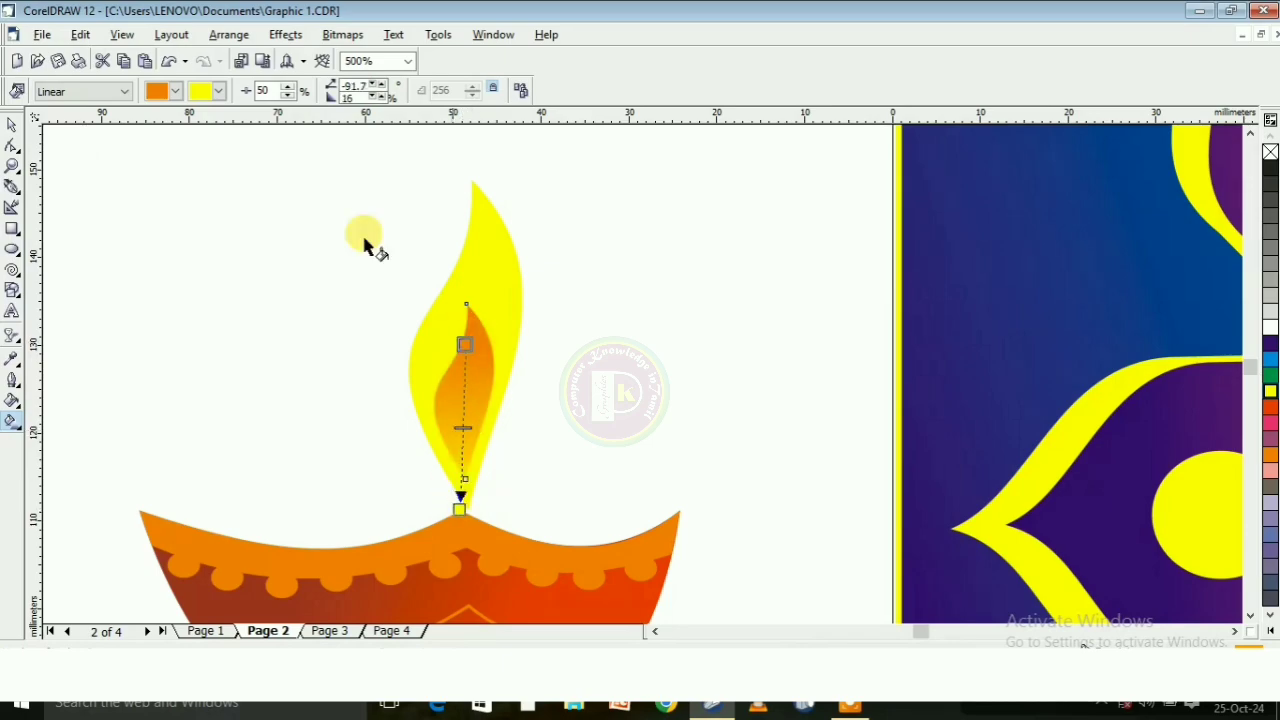
pyautogui.click(381, 98)
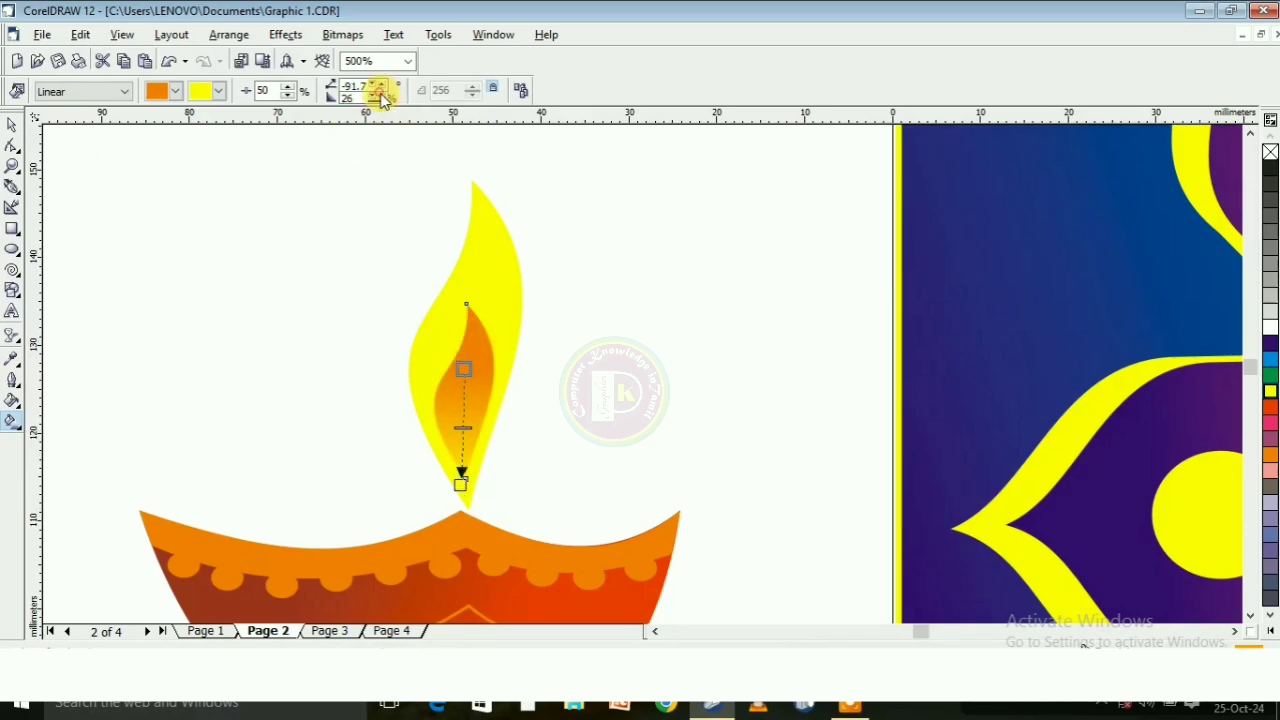
pyautogui.click(11, 125)
pyautogui.click(322, 249)
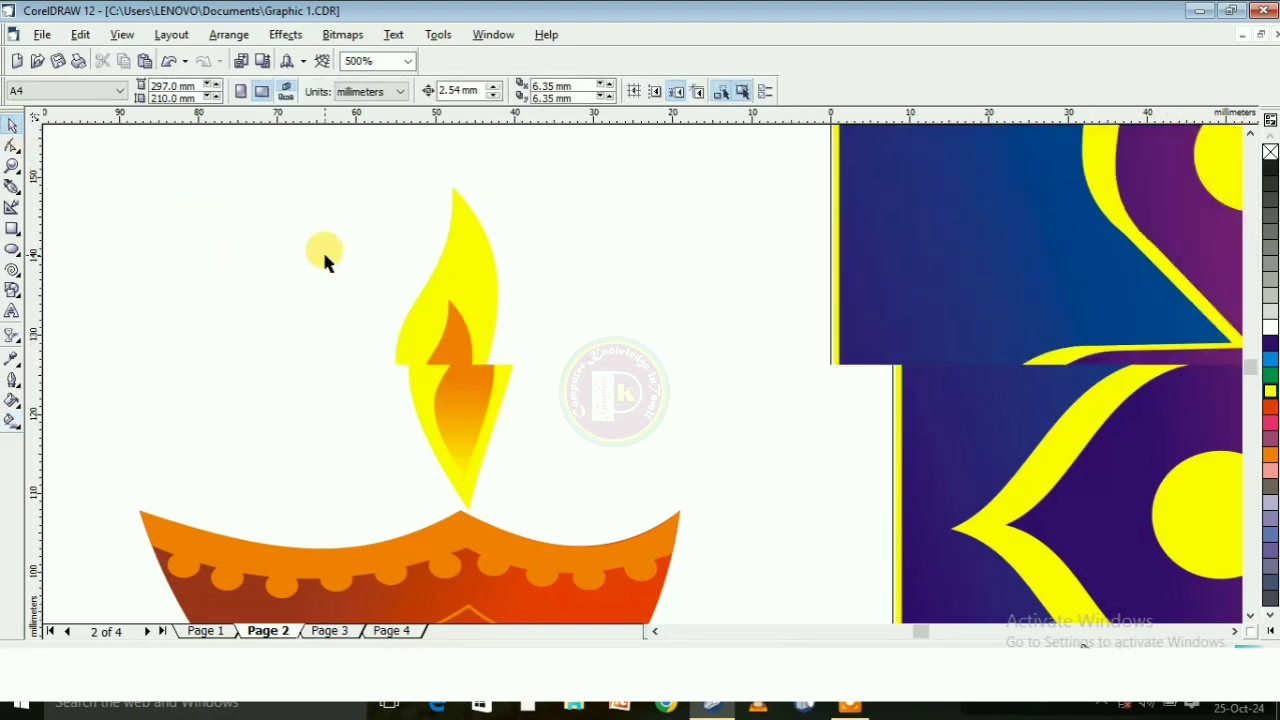
# Apply a glow drop-shadow preset with opacity 50 and feathering 20 to the yellow outer flame
pyautogui.scroll(-3, 322, 249)
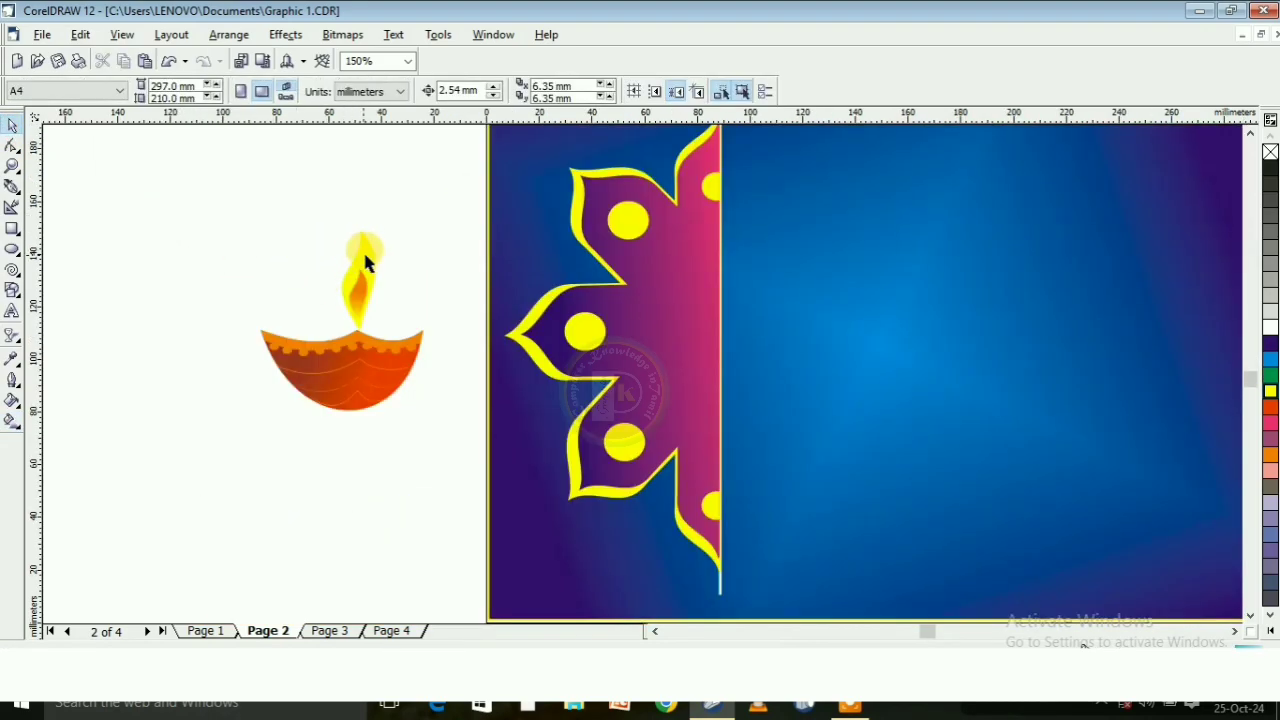
pyautogui.click(365, 262)
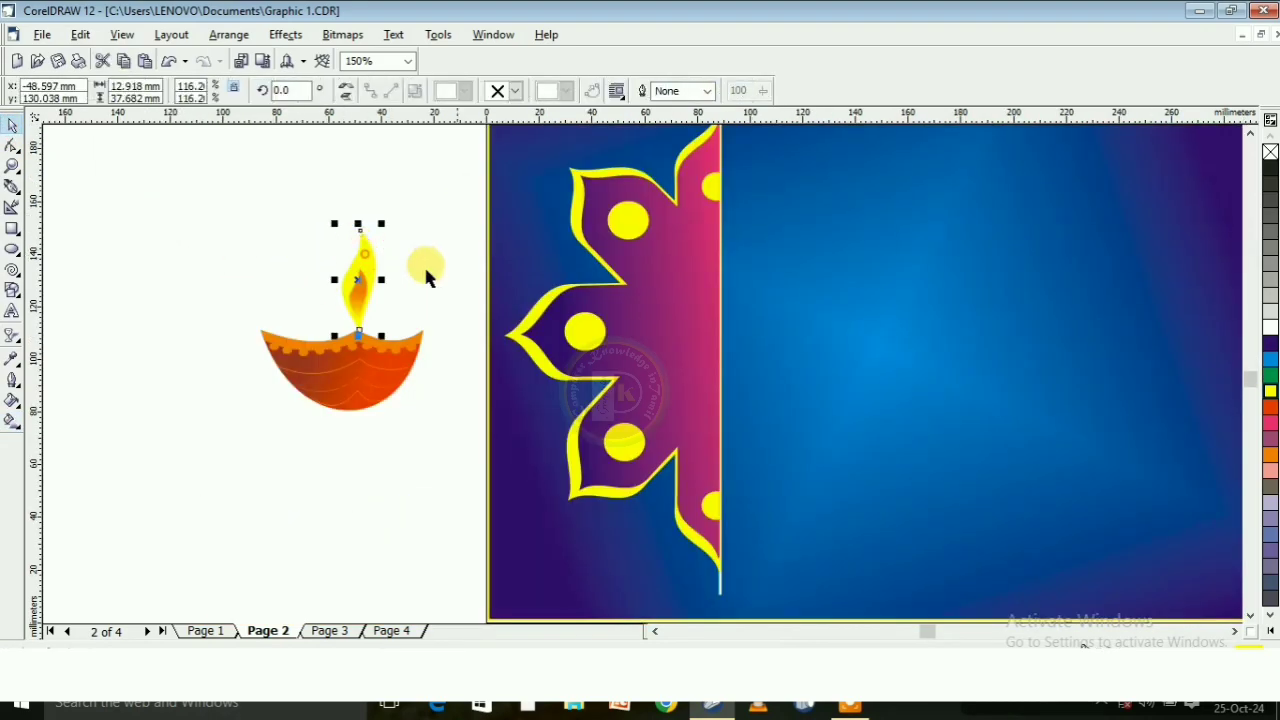
pyautogui.click(12, 337)
pyautogui.click(110, 345)
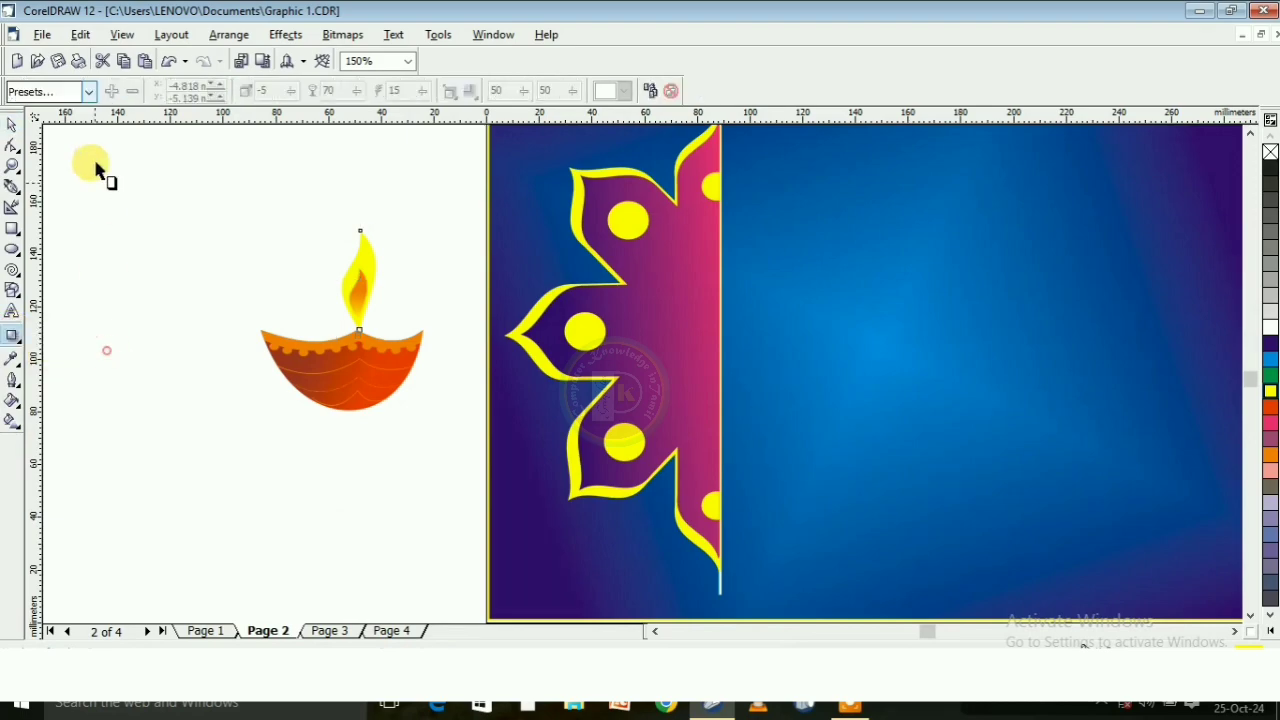
pyautogui.click(88, 91)
pyautogui.click(98, 266)
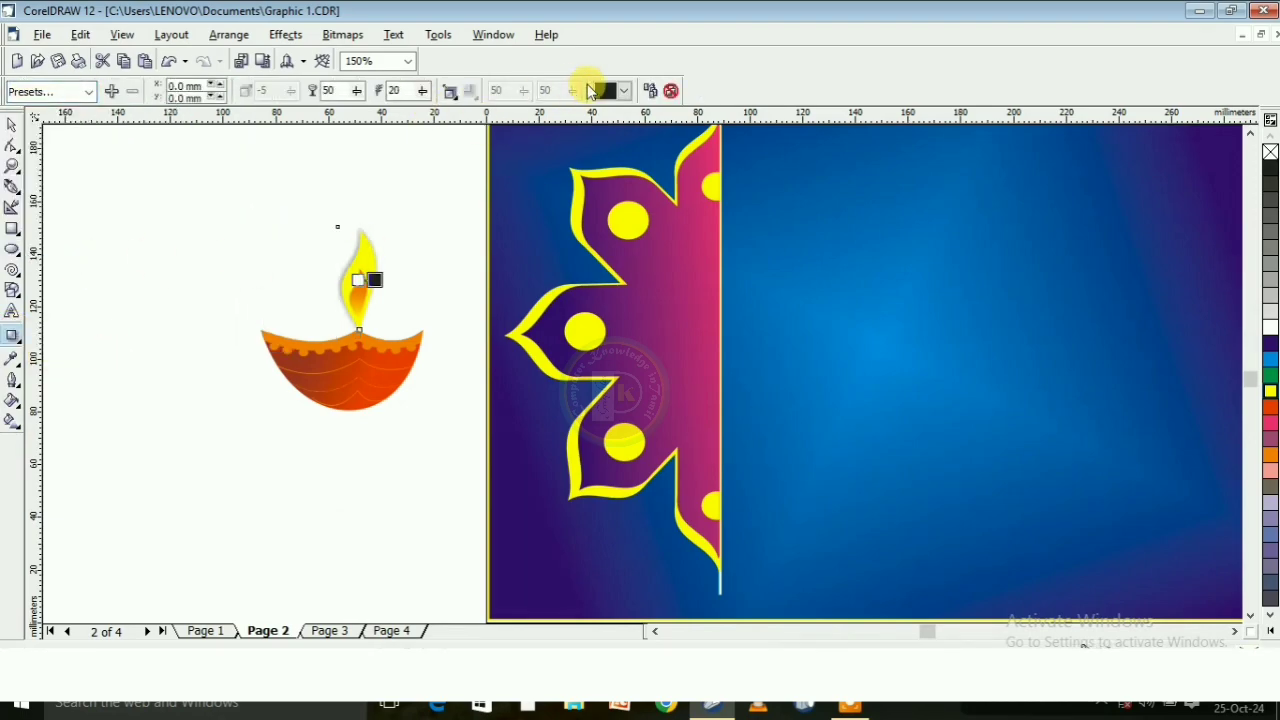
# Change the flame's shadow colour to yellow and set its feathering to 50
pyautogui.click(623, 91)
pyautogui.click(670, 148)
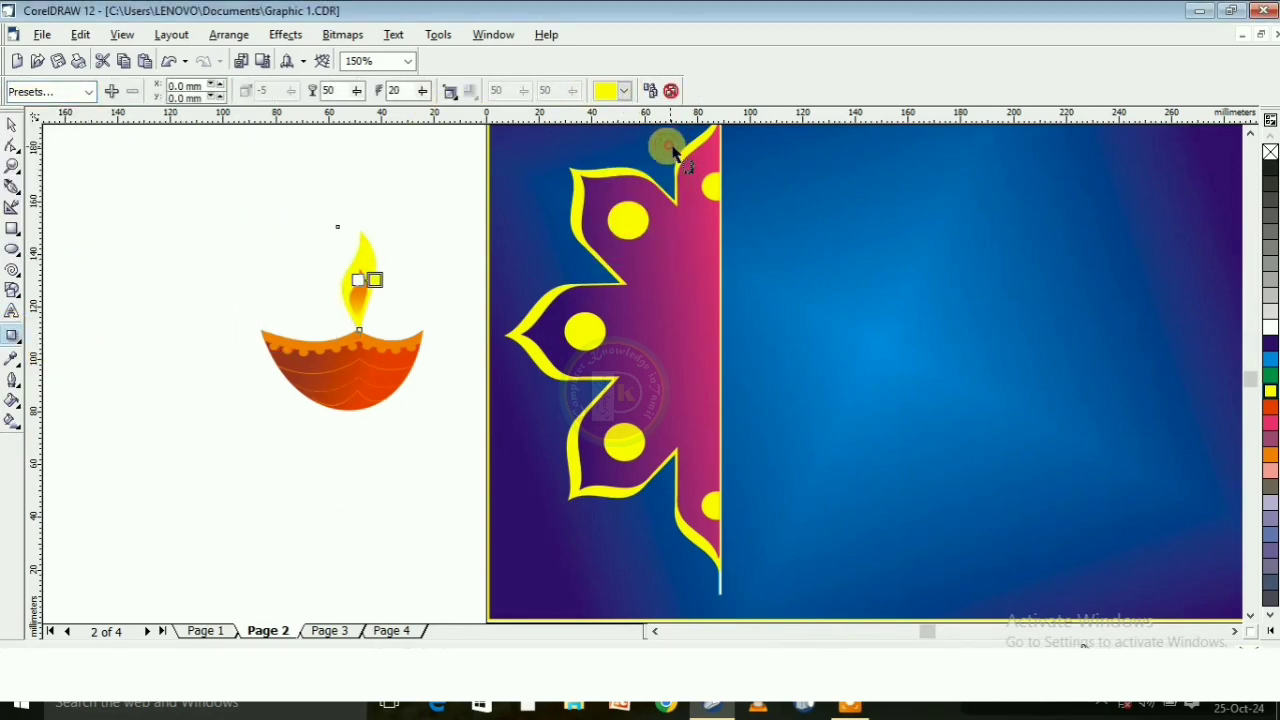
pyautogui.click(422, 91)
pyautogui.click(447, 116)
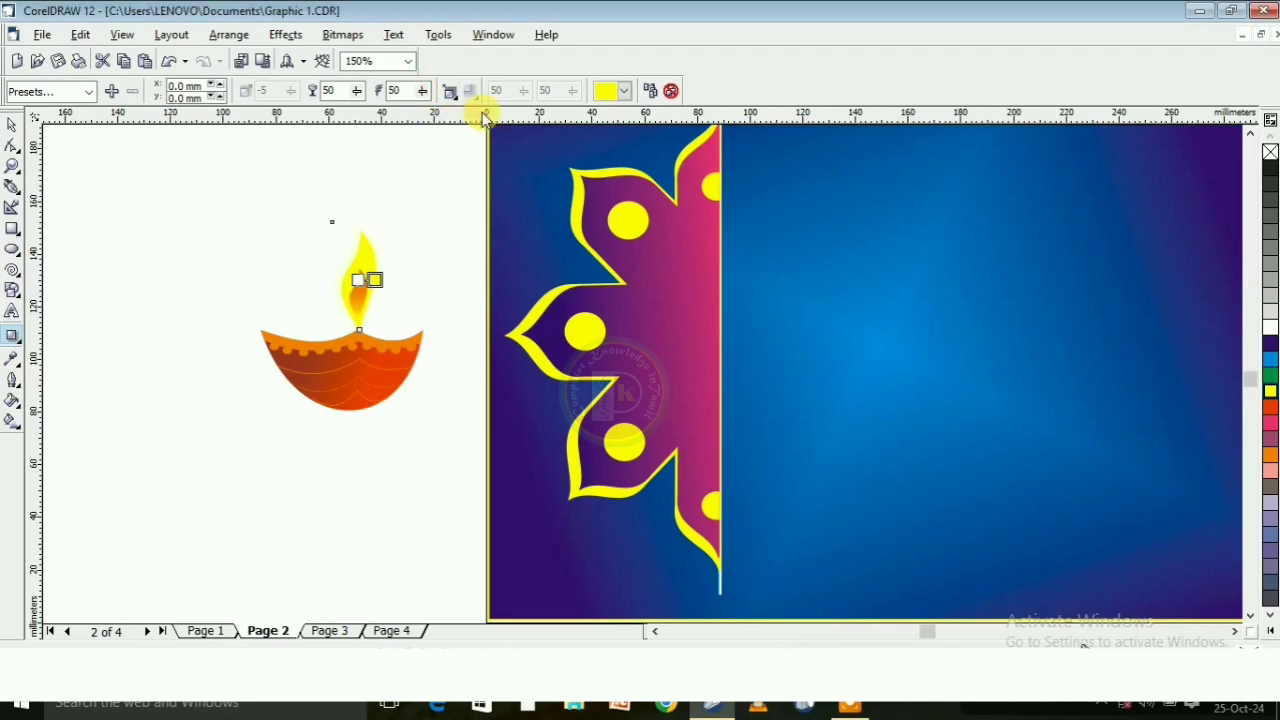
# Set the flame shadow's feathering direction to Outside and its feathering edges to Inverse Squared
pyautogui.click(450, 92)
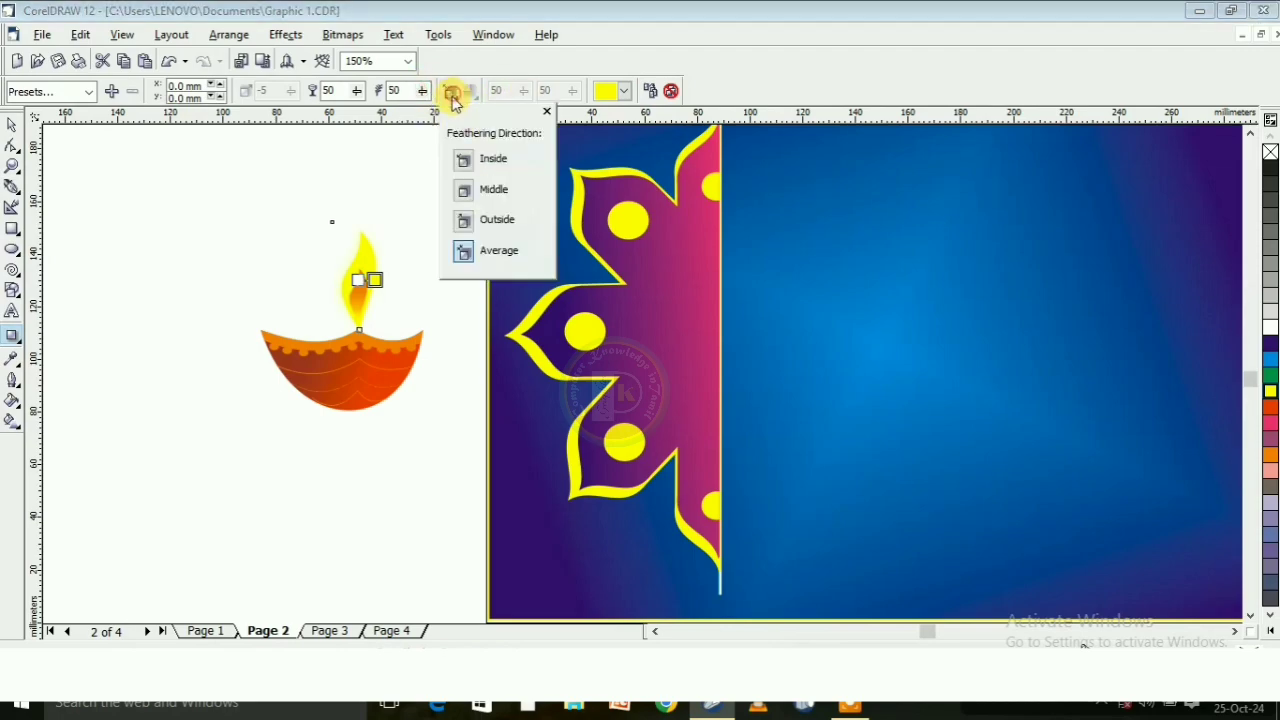
pyautogui.click(495, 219)
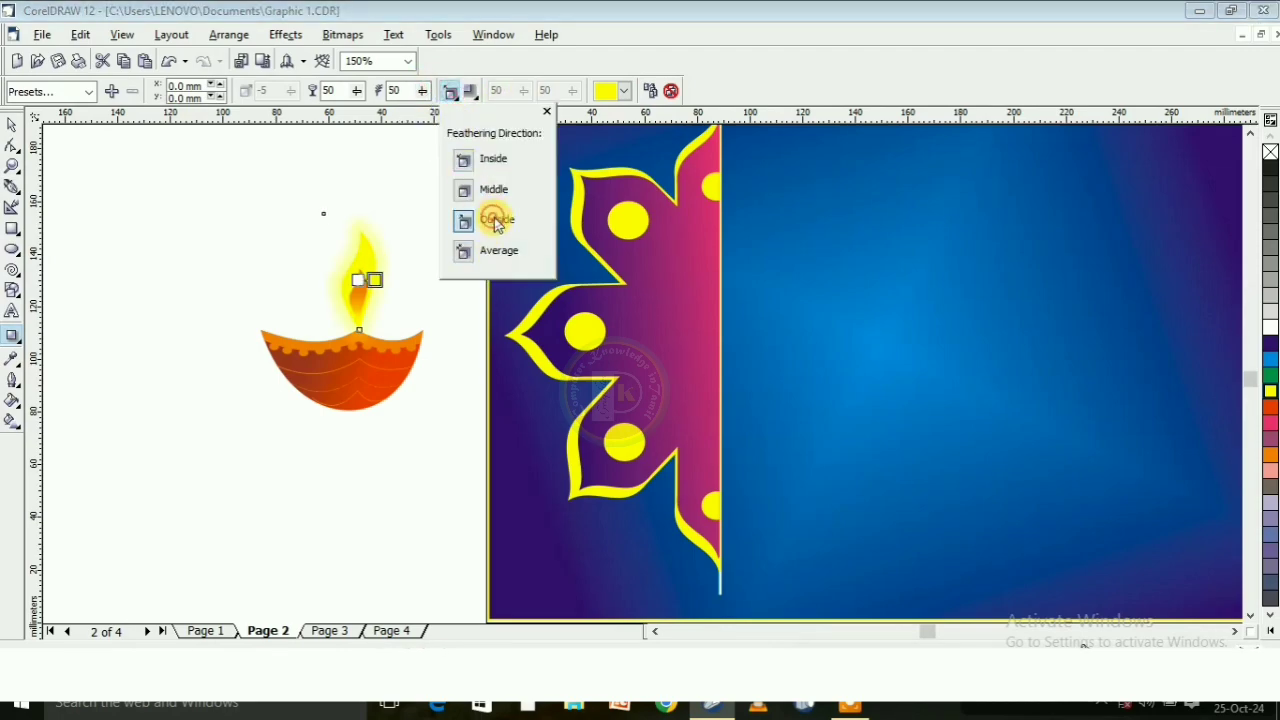
pyautogui.click(470, 91)
pyautogui.click(515, 219)
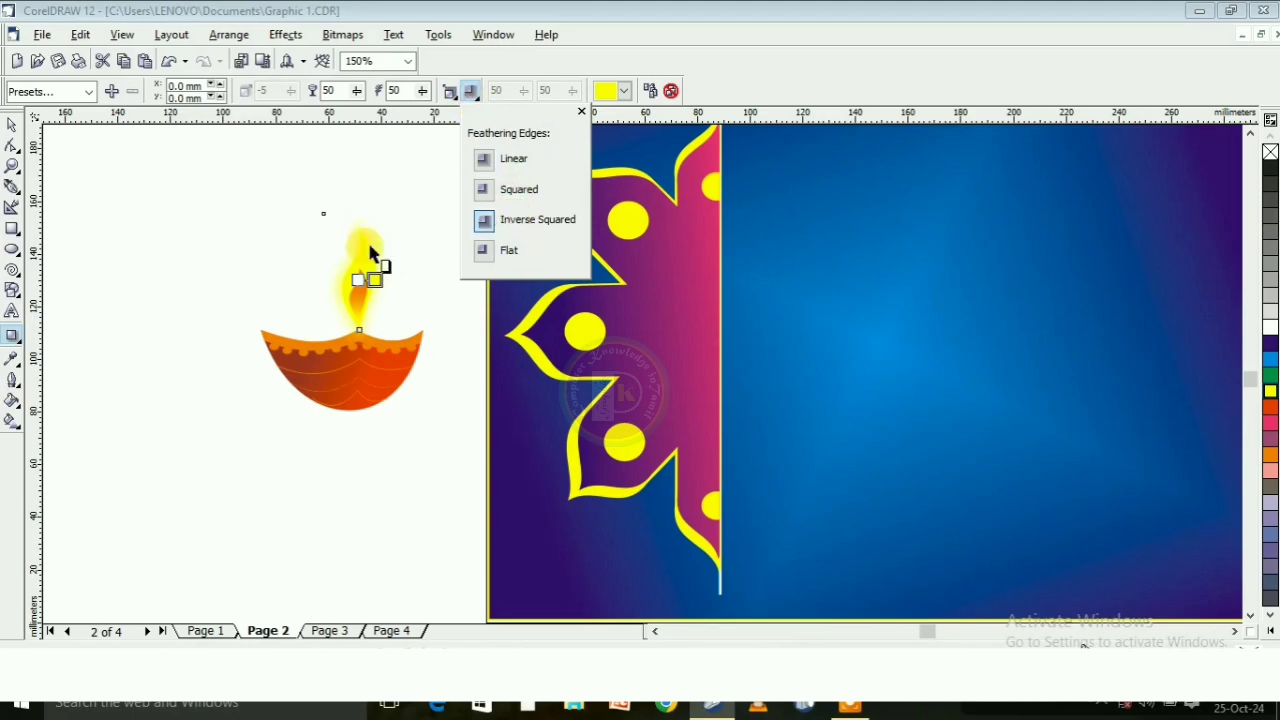
pyautogui.click(13, 123)
pyautogui.moveTo(157, 206); pyautogui.dragTo(534, 453)
pyautogui.click(226, 470)
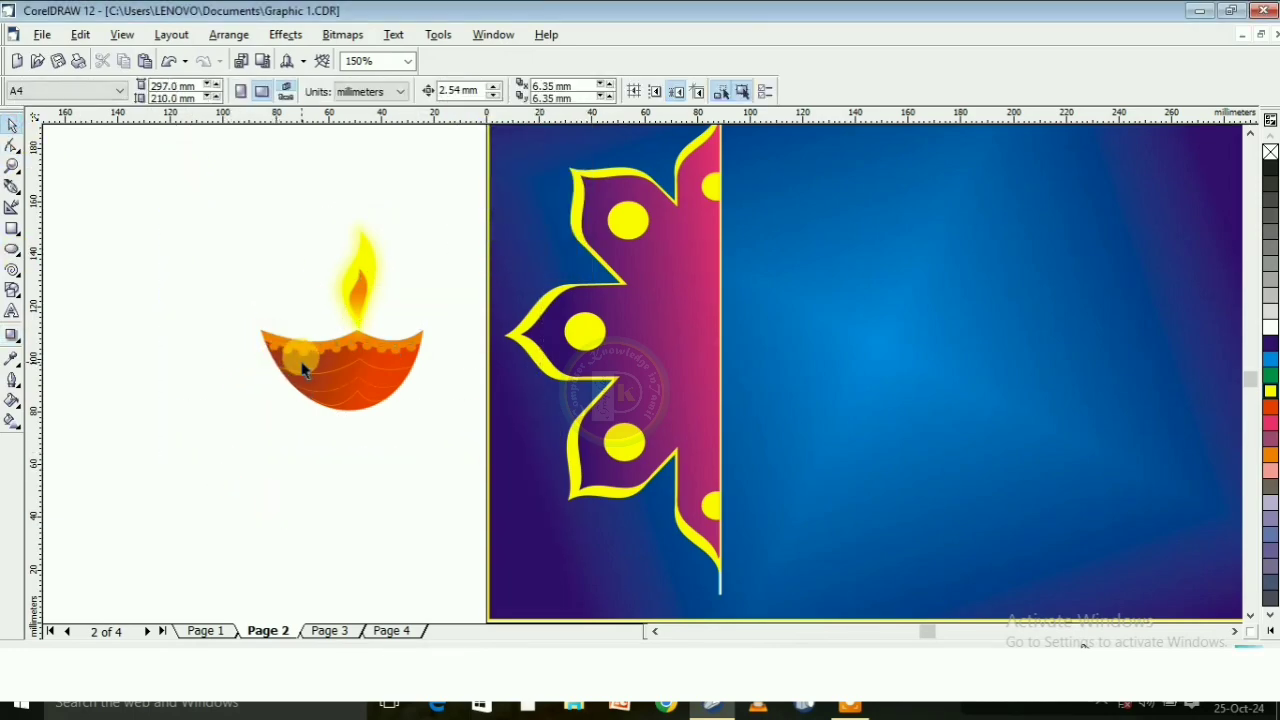
# Add a Flat Bottom Right drop shadow to the lamp bowl and shorten its offset to about 1.9 mm across and 1.7 mm down
pyautogui.click(265, 370)
pyautogui.click(13, 362)
pyautogui.click(13, 336)
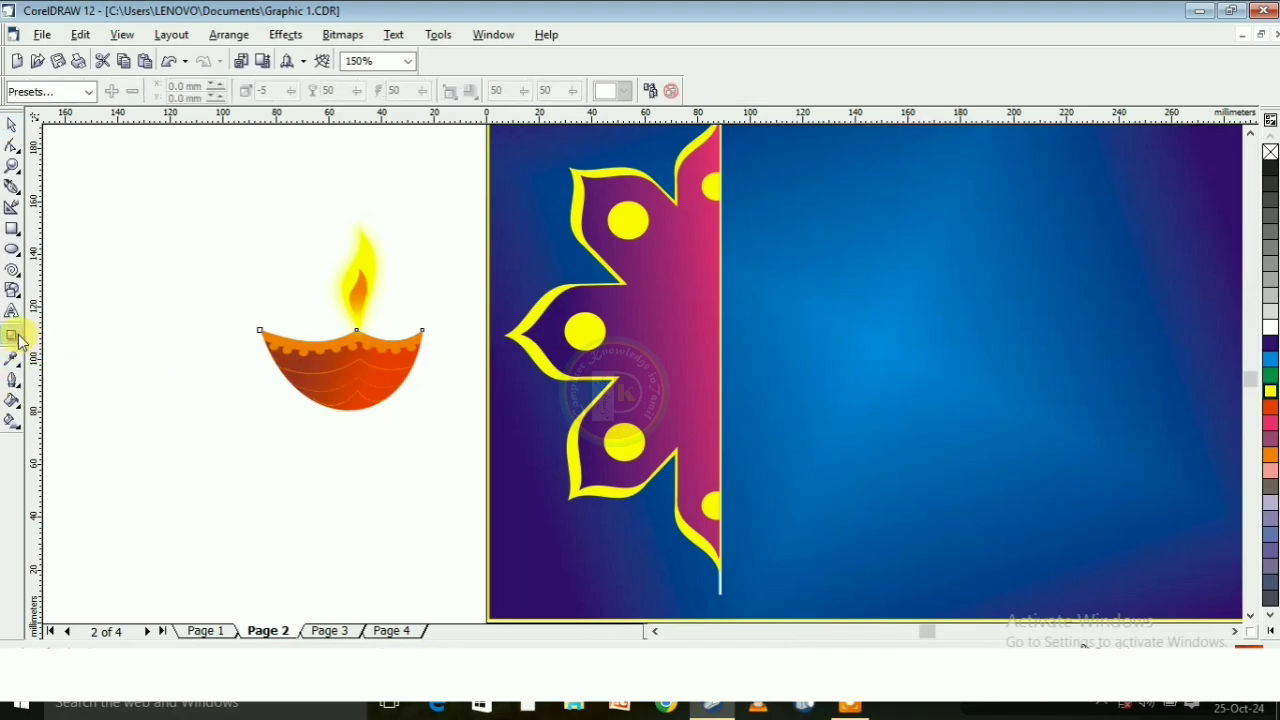
pyautogui.click(13, 336)
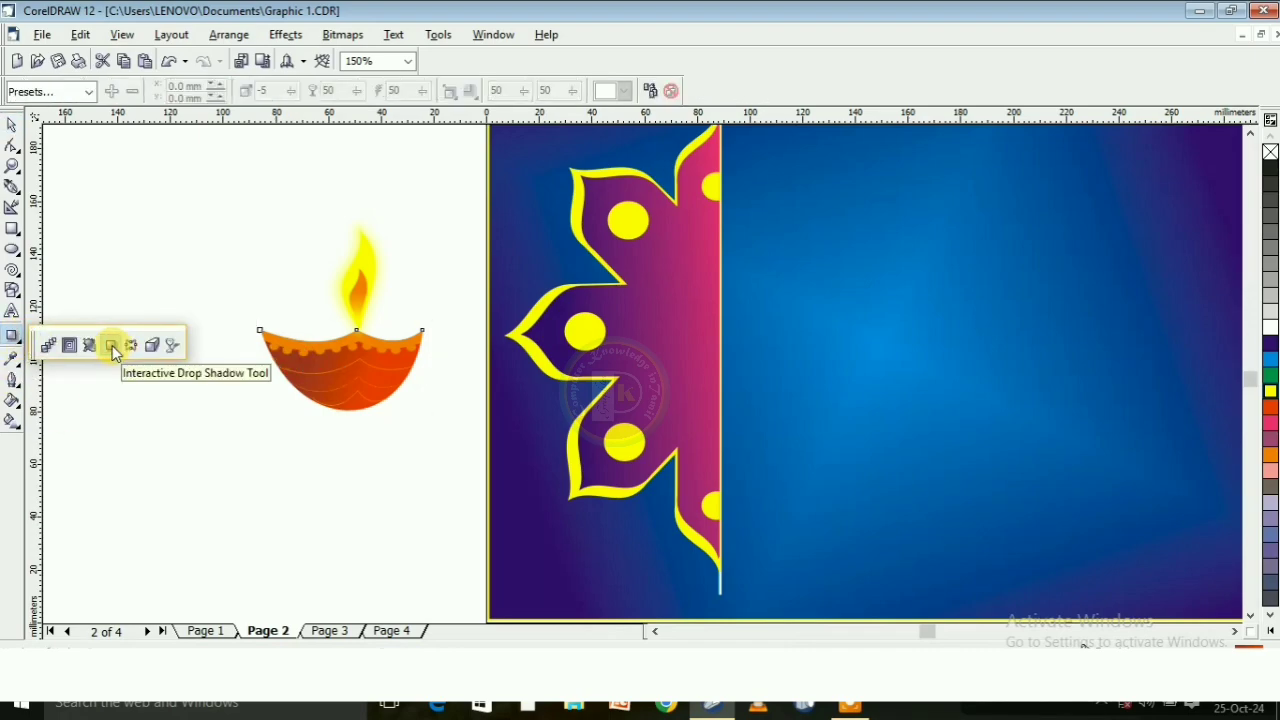
pyautogui.click(112, 345)
pyautogui.click(89, 91)
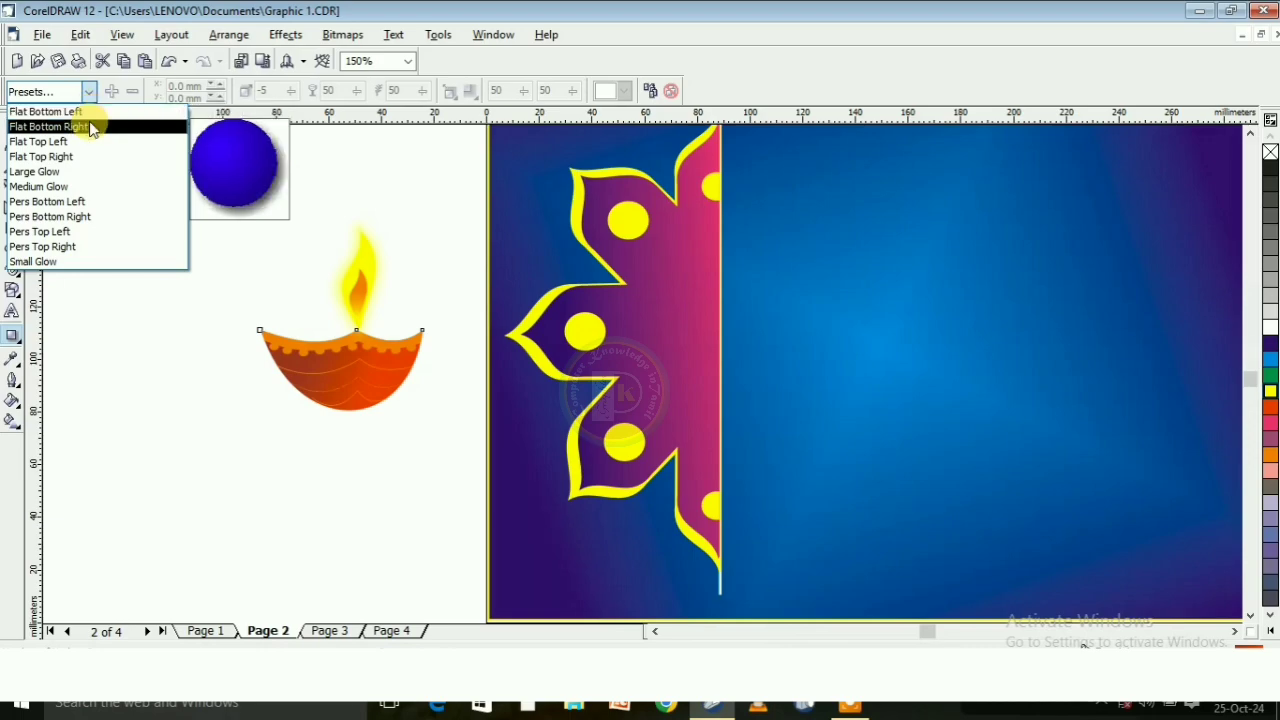
pyautogui.click(60, 112)
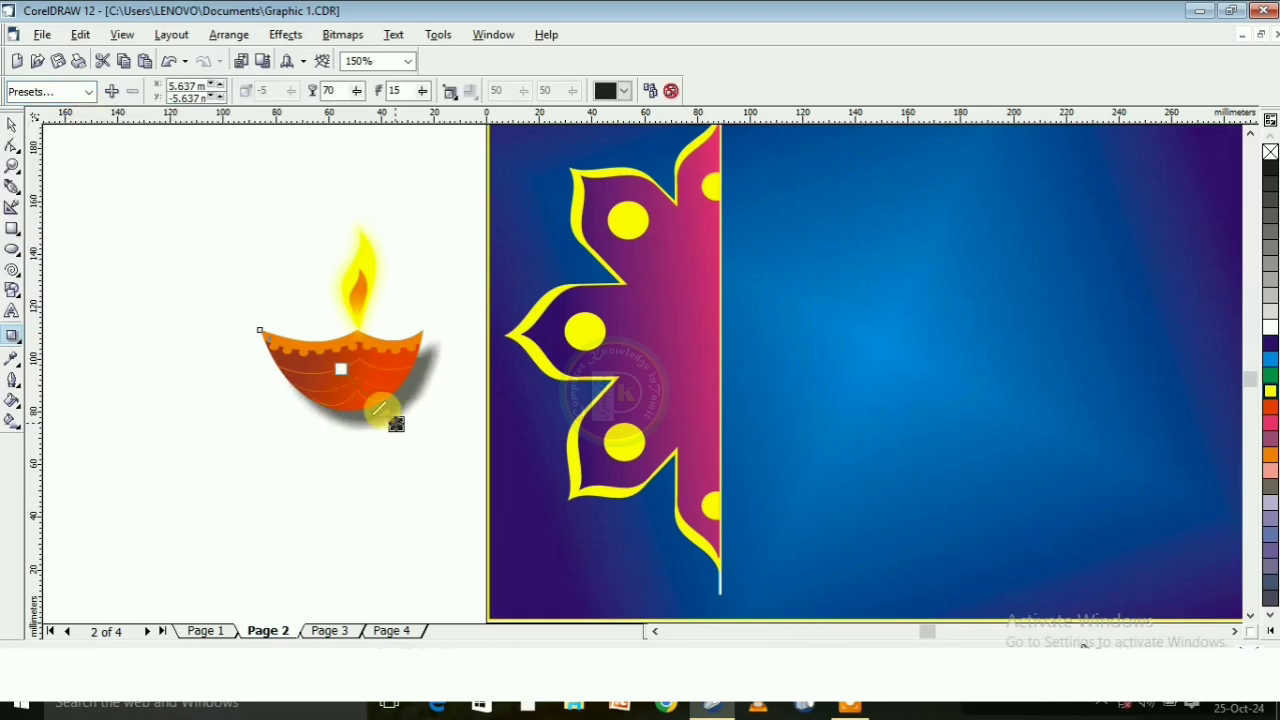
pyautogui.moveTo(396, 424)
pyautogui.mouseDown()
pyautogui.moveTo(380, 408)
pyautogui.moveTo(392, 413)
pyautogui.mouseUp()
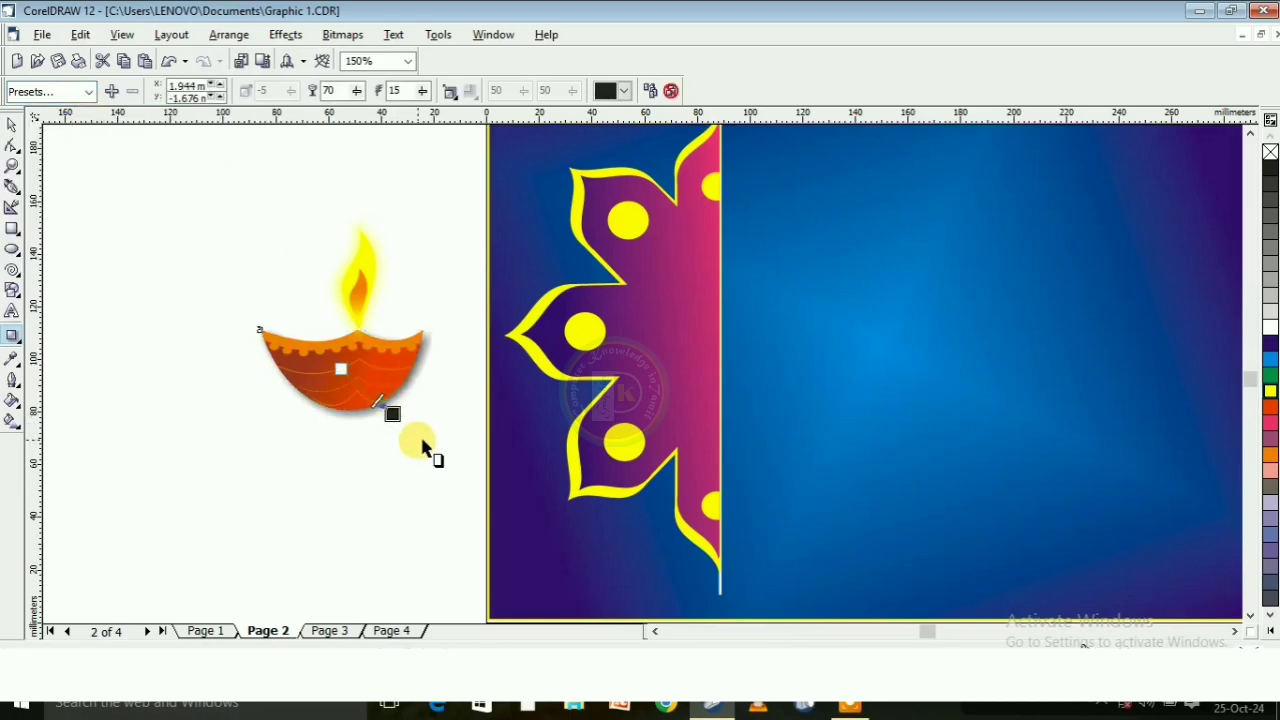
# Group the whole lamp with its flame and place it on the page over the flower's straight edge
pyautogui.click(18, 121)
pyautogui.moveTo(171, 186); pyautogui.dragTo(536, 494)
pyautogui.rightClick(366, 362)
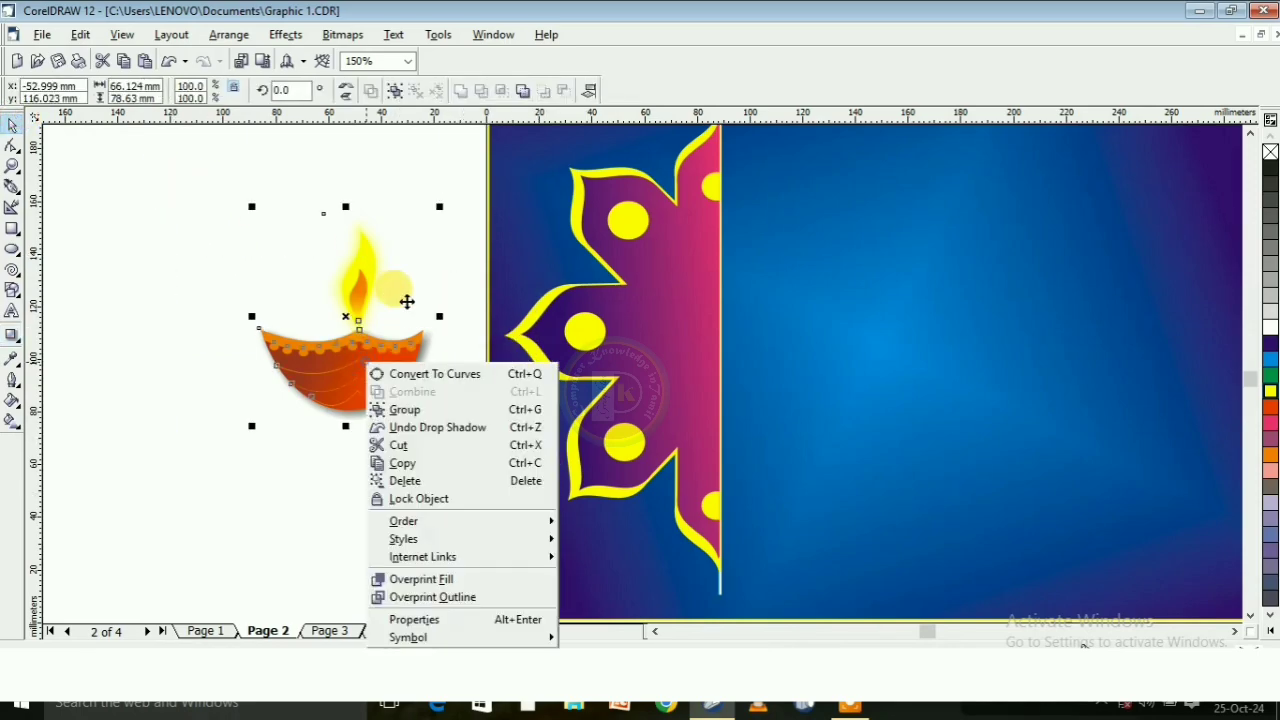
pyautogui.click(418, 410)
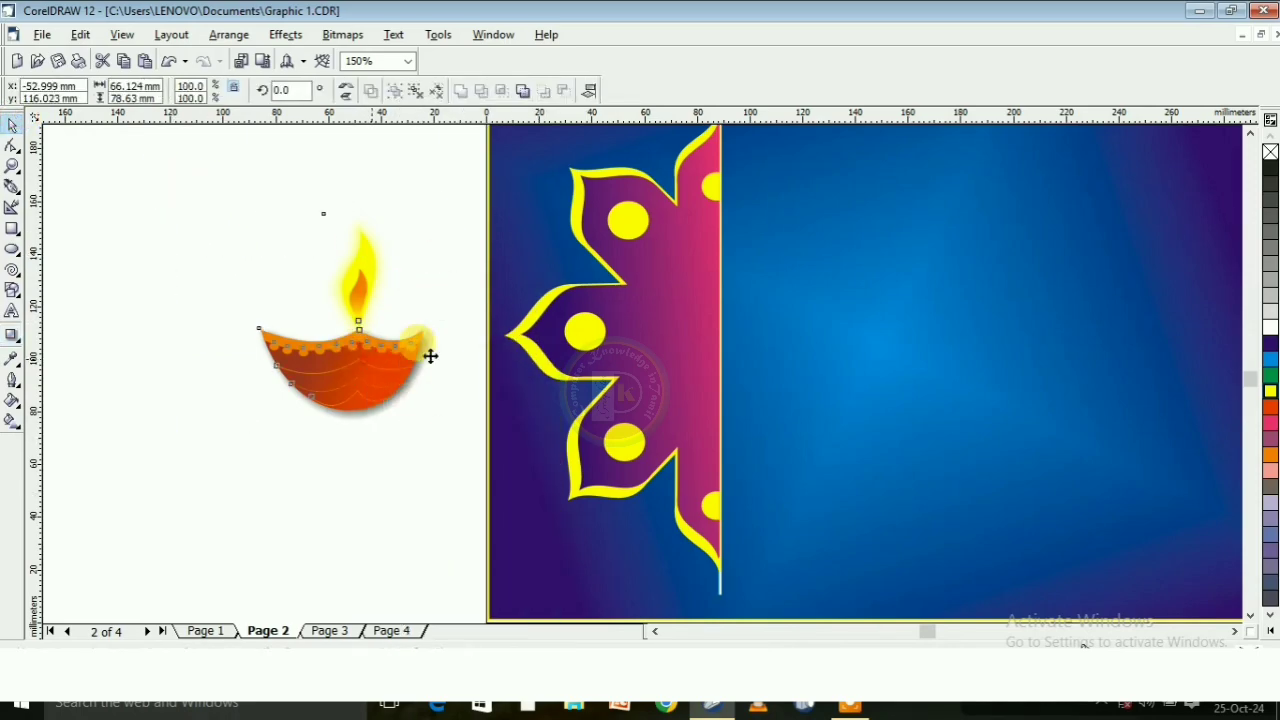
pyautogui.moveTo(429, 354); pyautogui.dragTo(831, 336)
# Add a Flat Bottom Left drop shadow to the yellow half-flower outline
pyautogui.scroll(1, 470, 295)
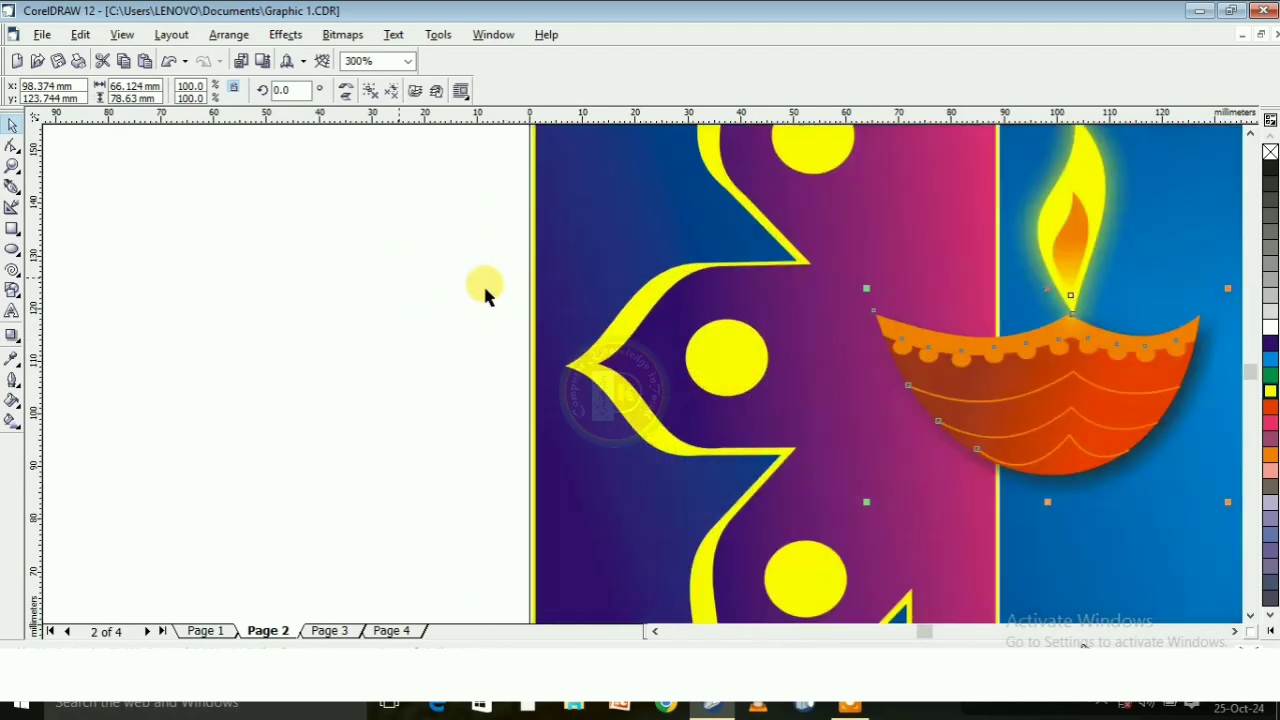
pyautogui.scroll(-3, 483, 290)
pyautogui.scroll(1, 692, 344)
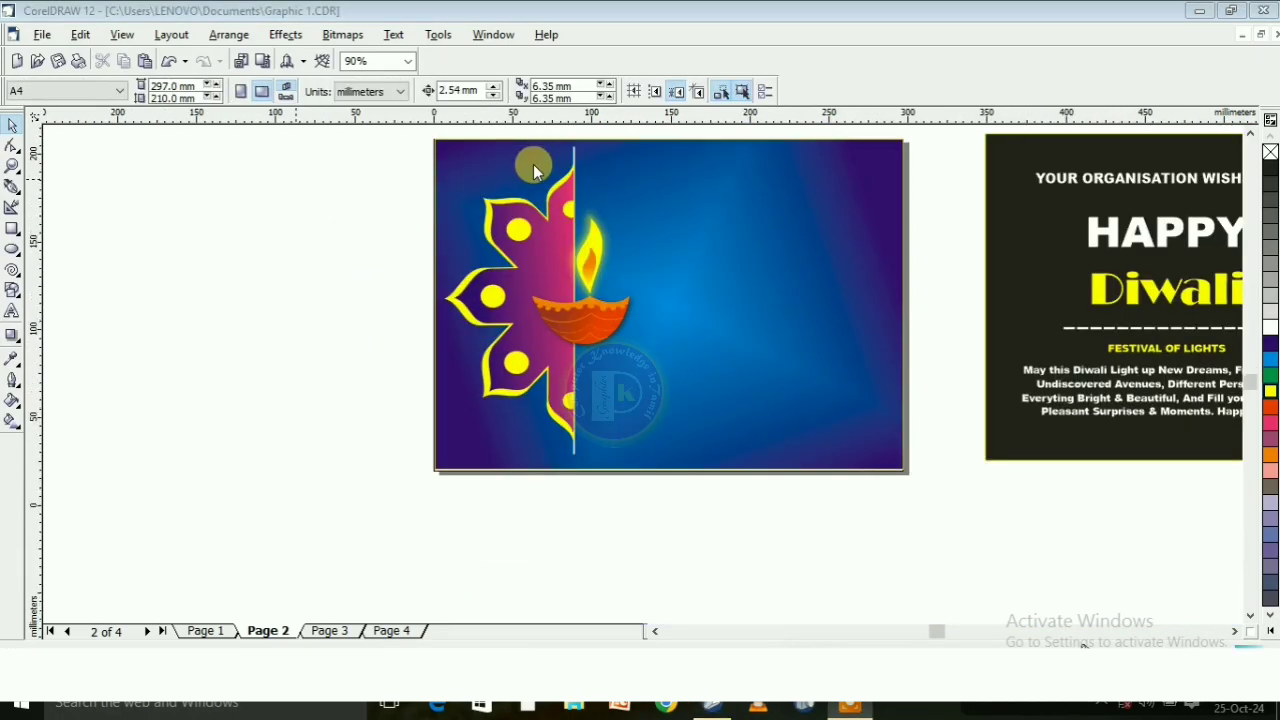
pyautogui.scroll(1, 533, 164)
pyautogui.click(478, 206)
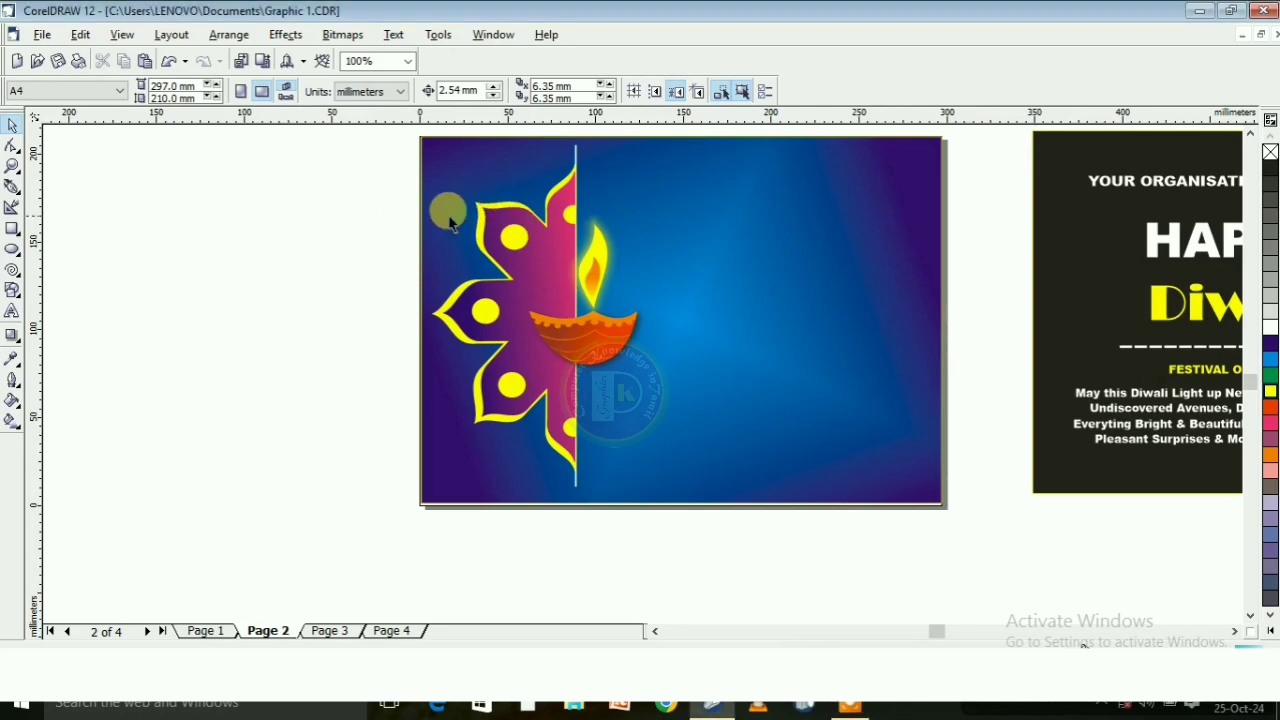
pyautogui.click(472, 201)
pyautogui.click(12, 336)
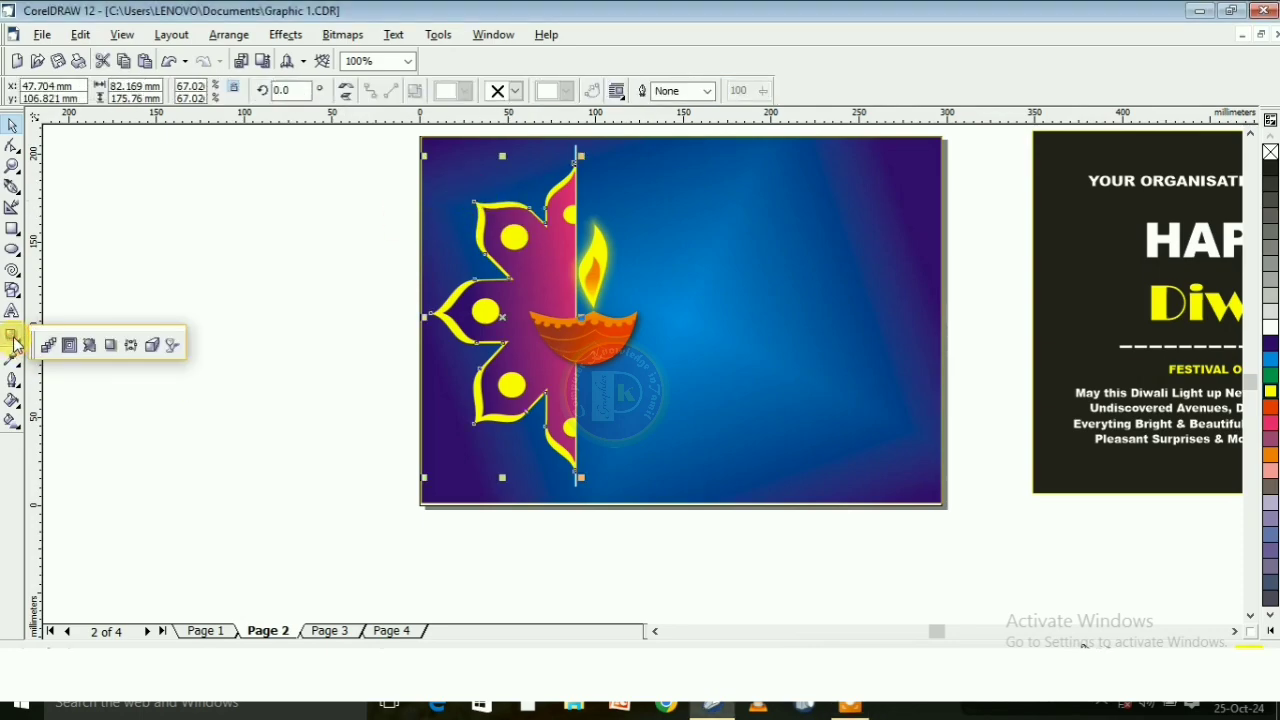
pyautogui.click(100, 343)
pyautogui.click(88, 91)
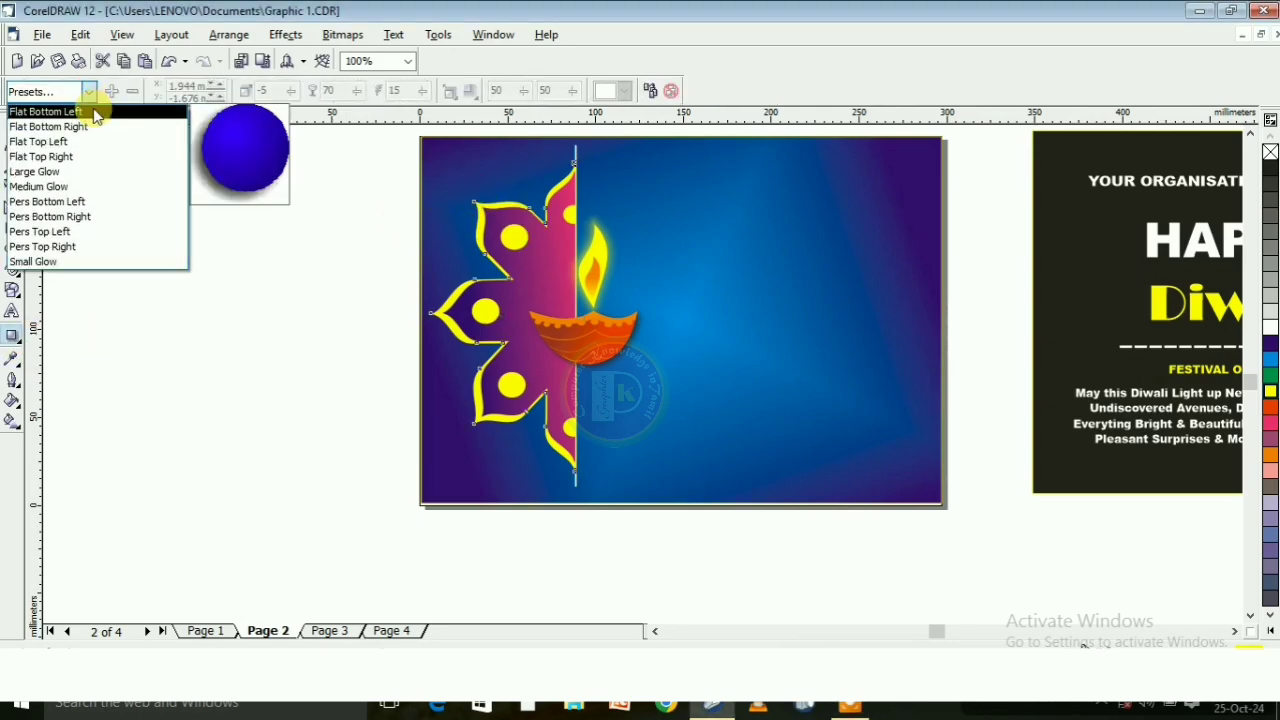
pyautogui.click(92, 113)
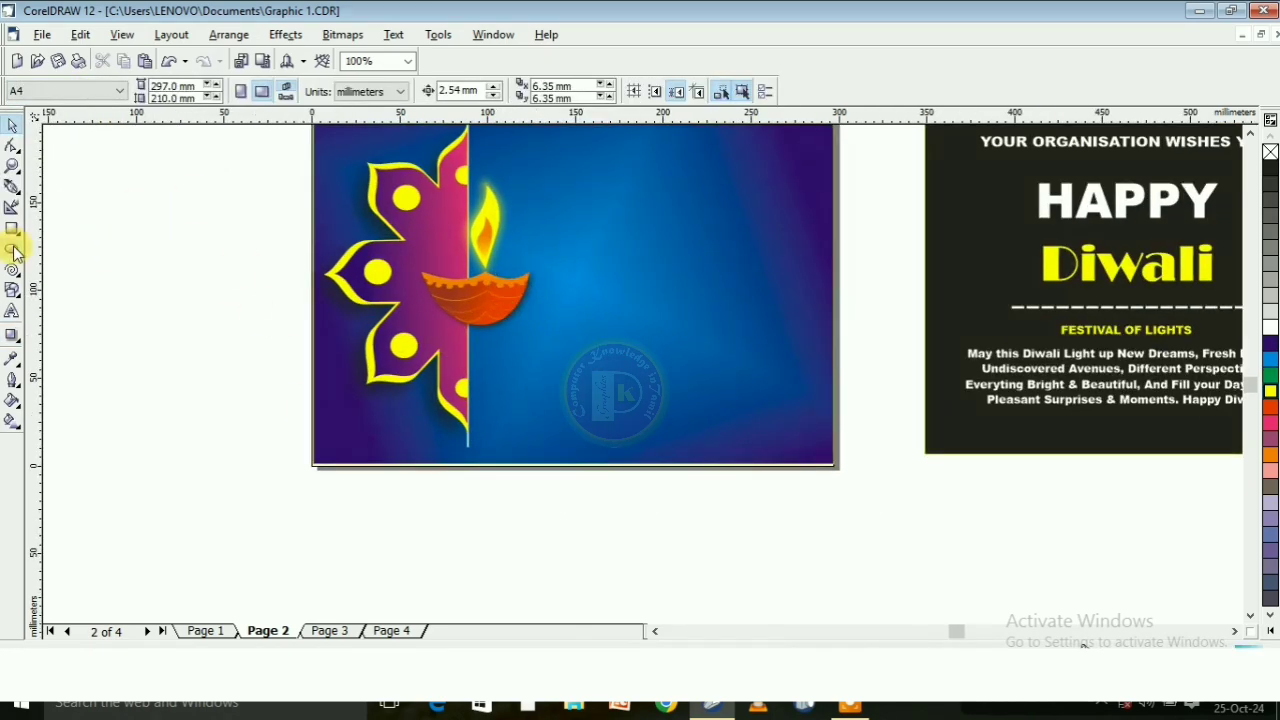
# Draw a flat ellipse about 39.5 by 6.2 mm beneath the lamp bowl, filled black with no outline
pyautogui.click(12, 249)
pyautogui.moveTo(443, 318); pyautogui.dragTo(514, 332)
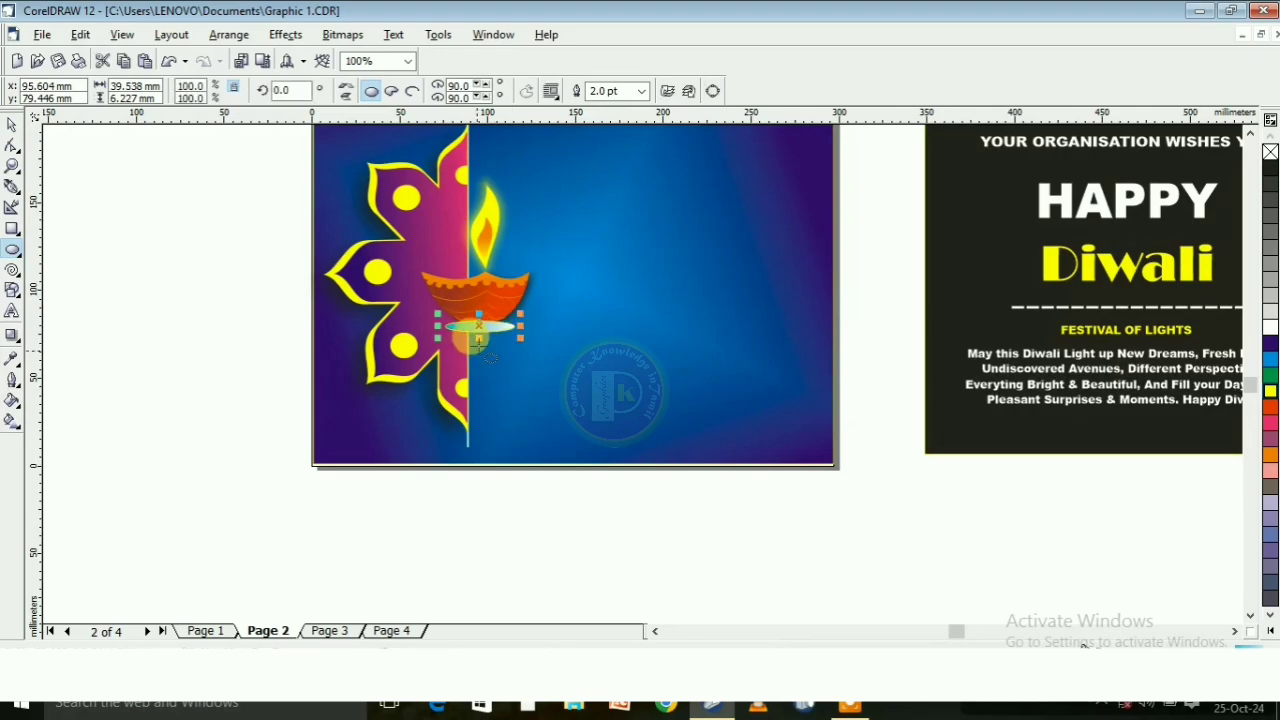
pyautogui.click(1270, 164)
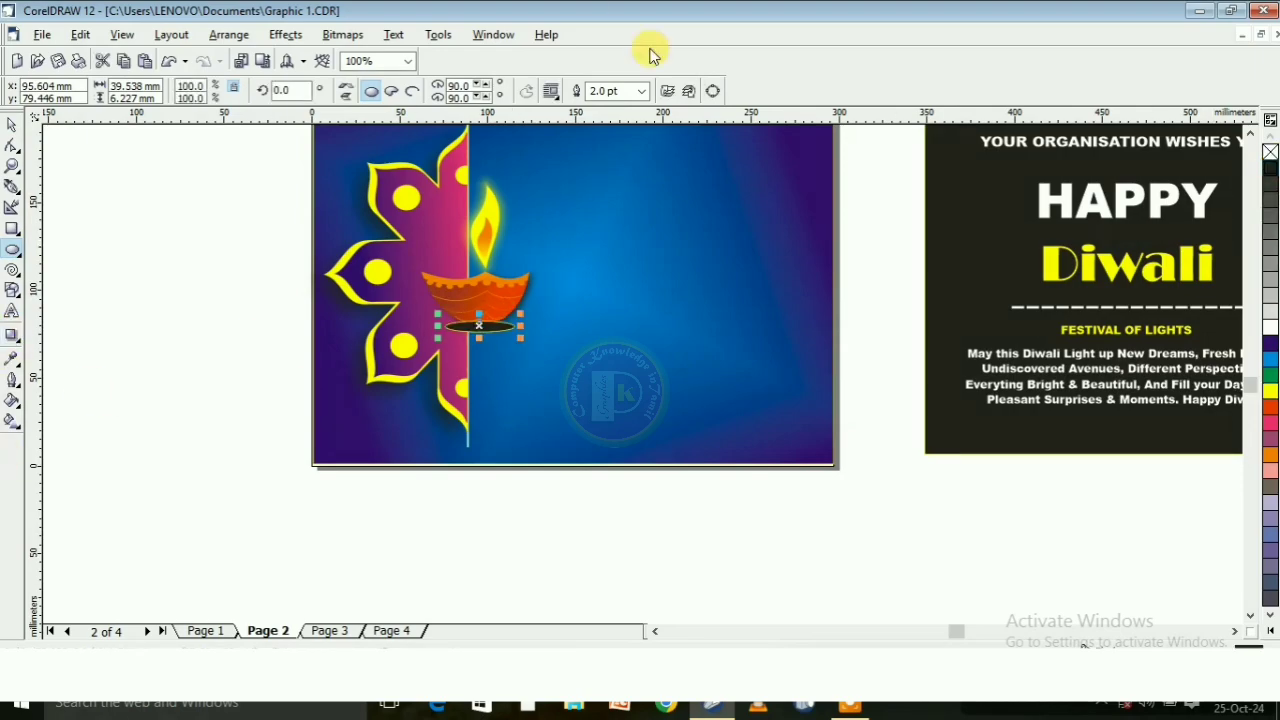
pyautogui.click(643, 91)
pyautogui.click(605, 106)
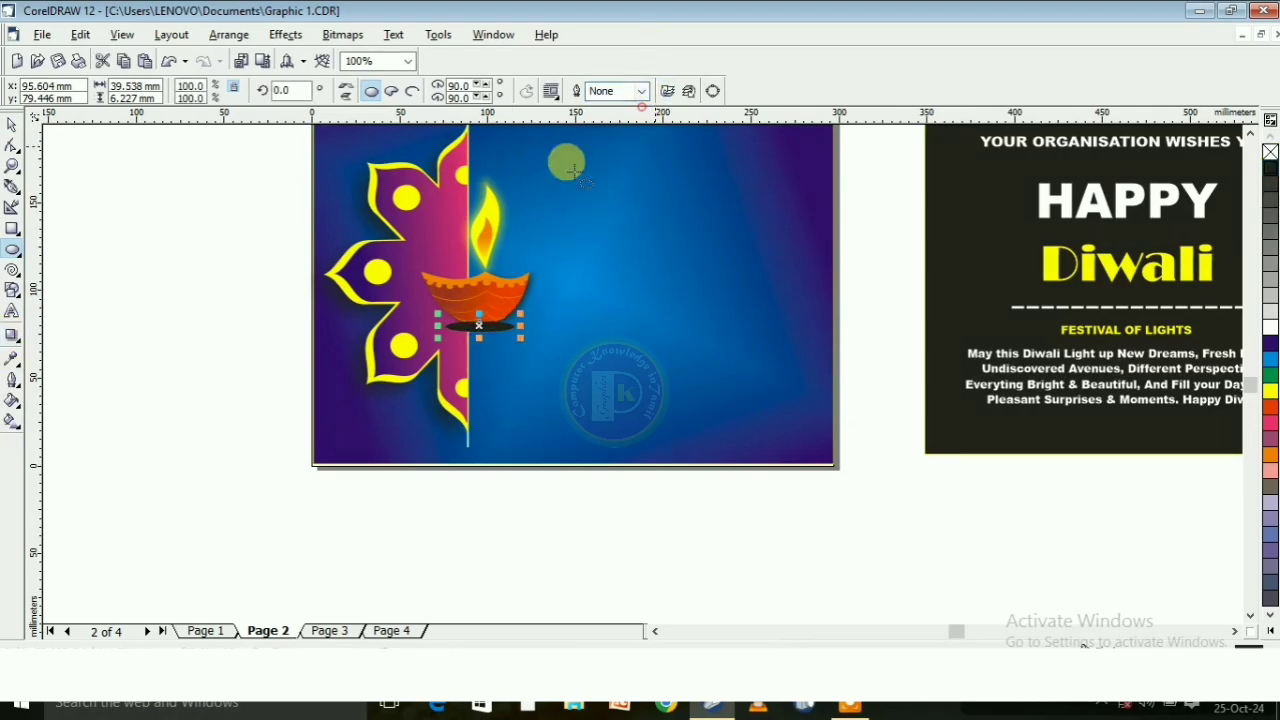
pyautogui.click(9, 128)
pyautogui.click(134, 184)
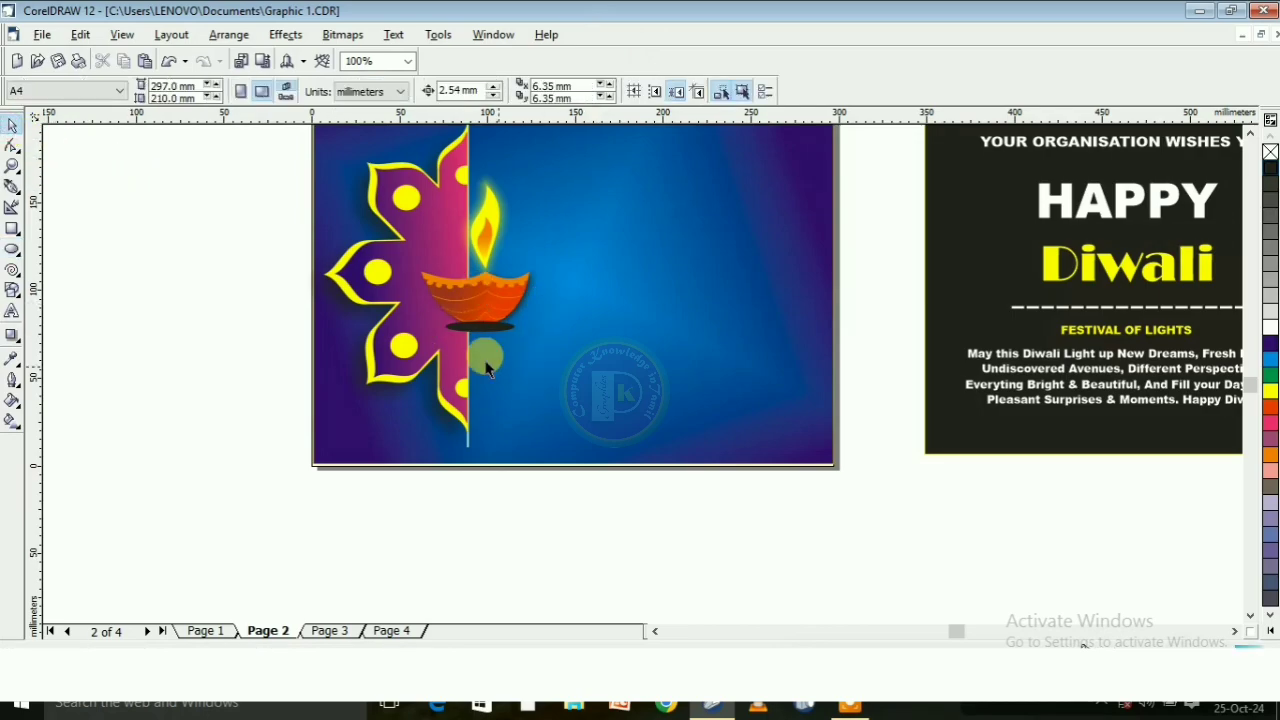
# Apply a linear transparency to the black ellipse, fading it diagonally down from the flower side
pyautogui.click(481, 326)
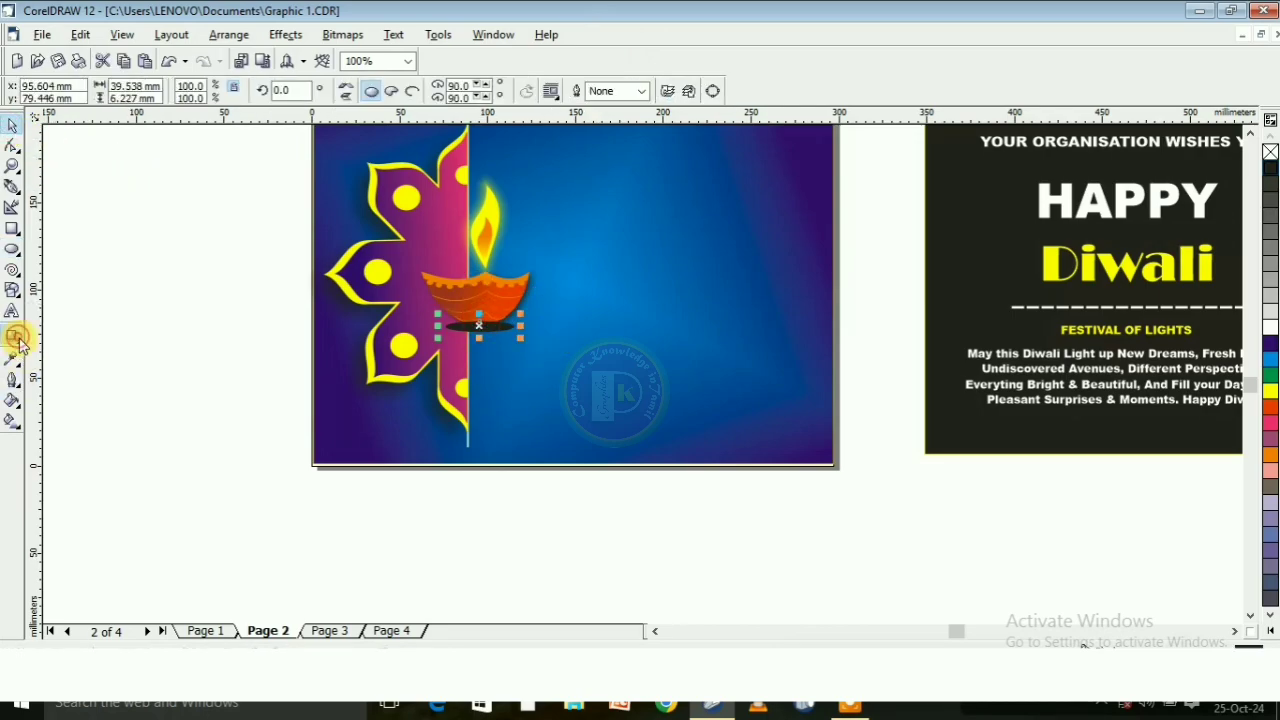
pyautogui.click(17, 338)
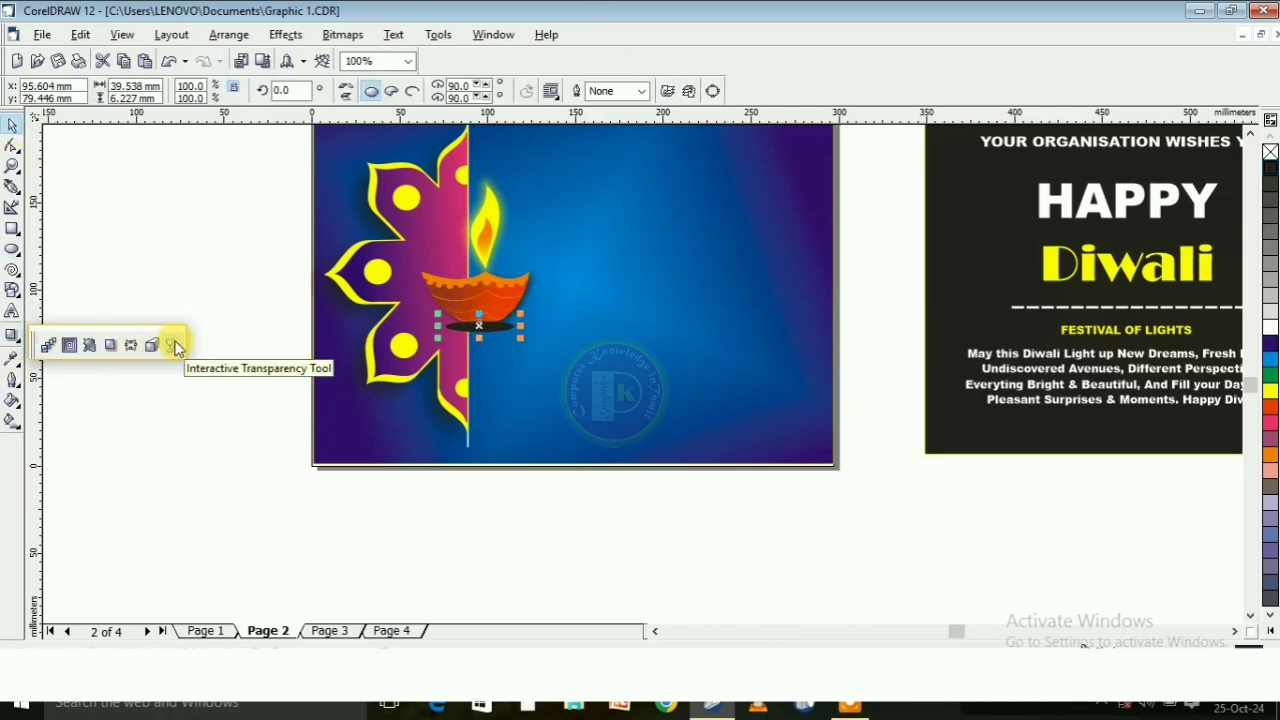
pyautogui.click(176, 345)
pyautogui.moveTo(420, 313); pyautogui.dragTo(545, 350)
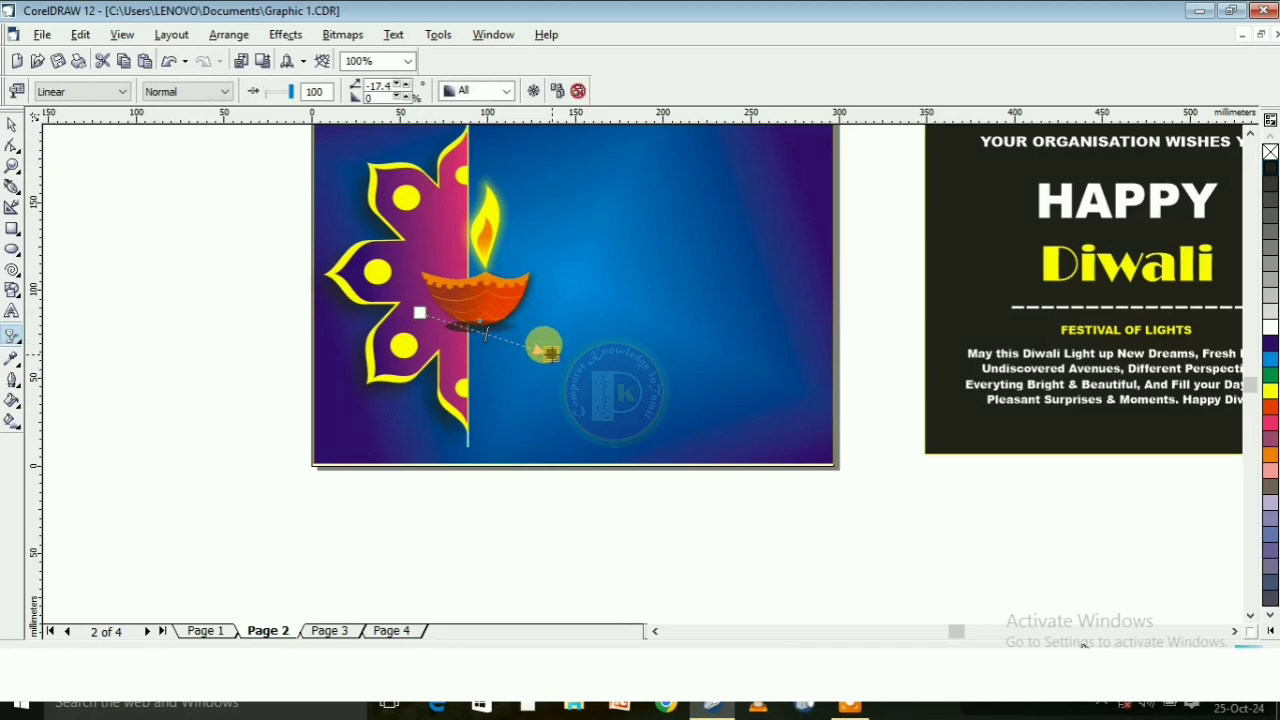
pyautogui.click(12, 125)
# Bring the thin vertical line along the flower's straight edge to the front and fill it white
pyautogui.scroll(-2, 265, 471)
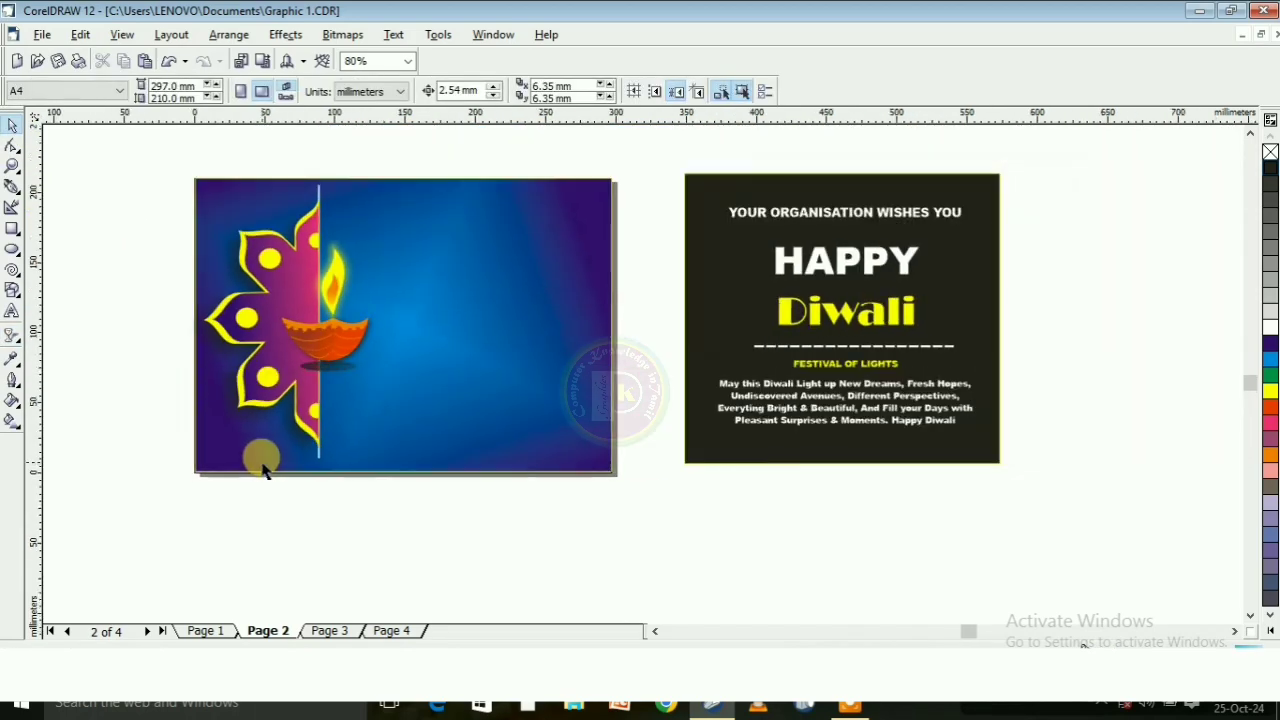
pyautogui.scroll(-1, 265, 471)
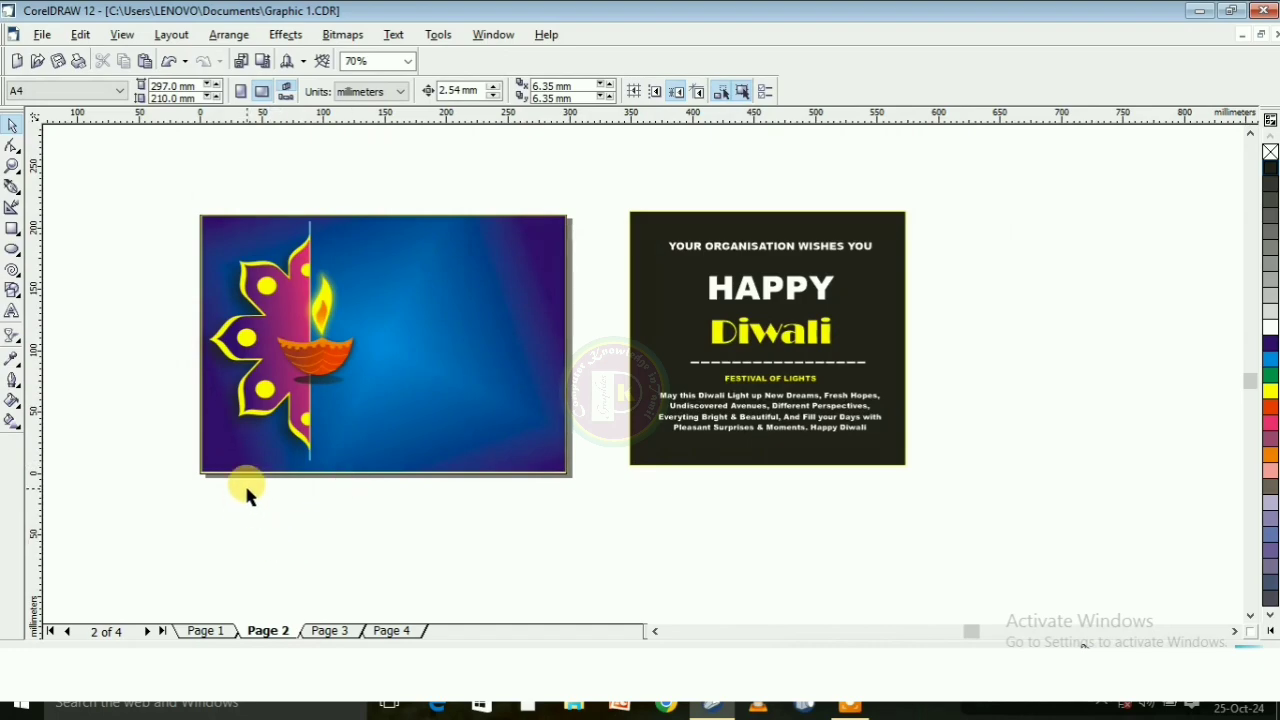
pyautogui.scroll(3, 285, 207)
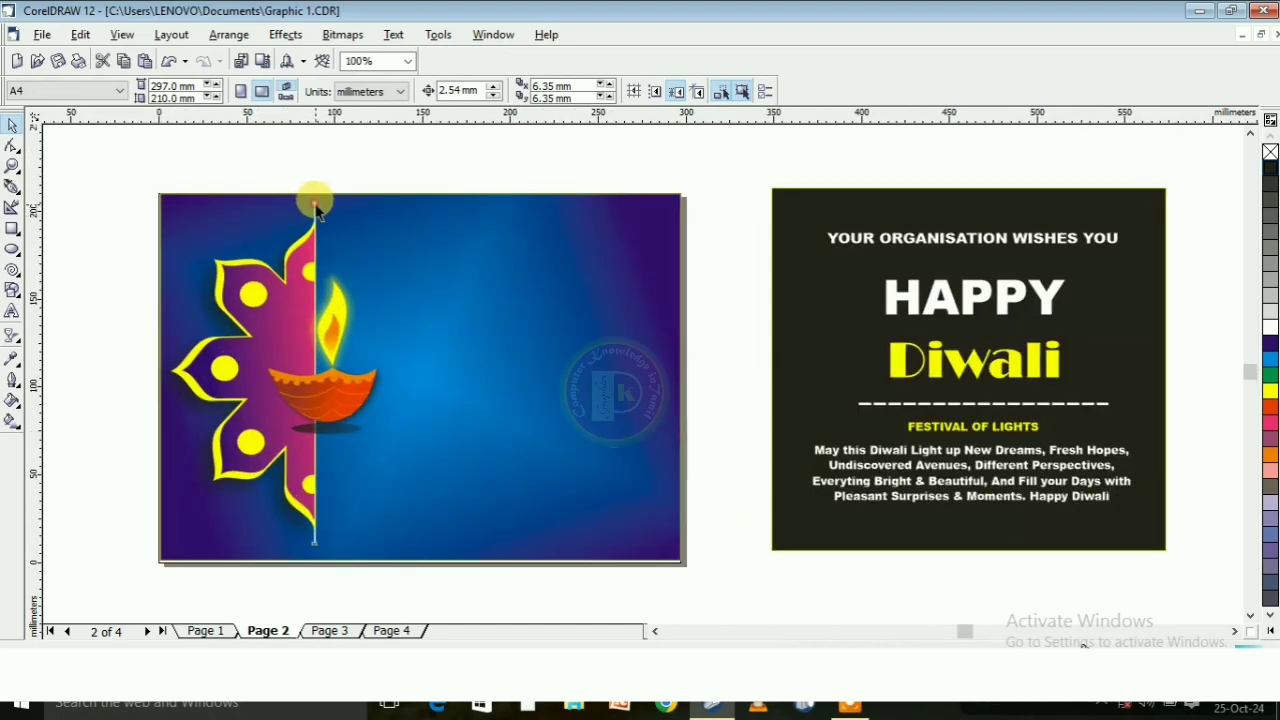
pyautogui.click(315, 205)
pyautogui.scroll(10, 310, 205)
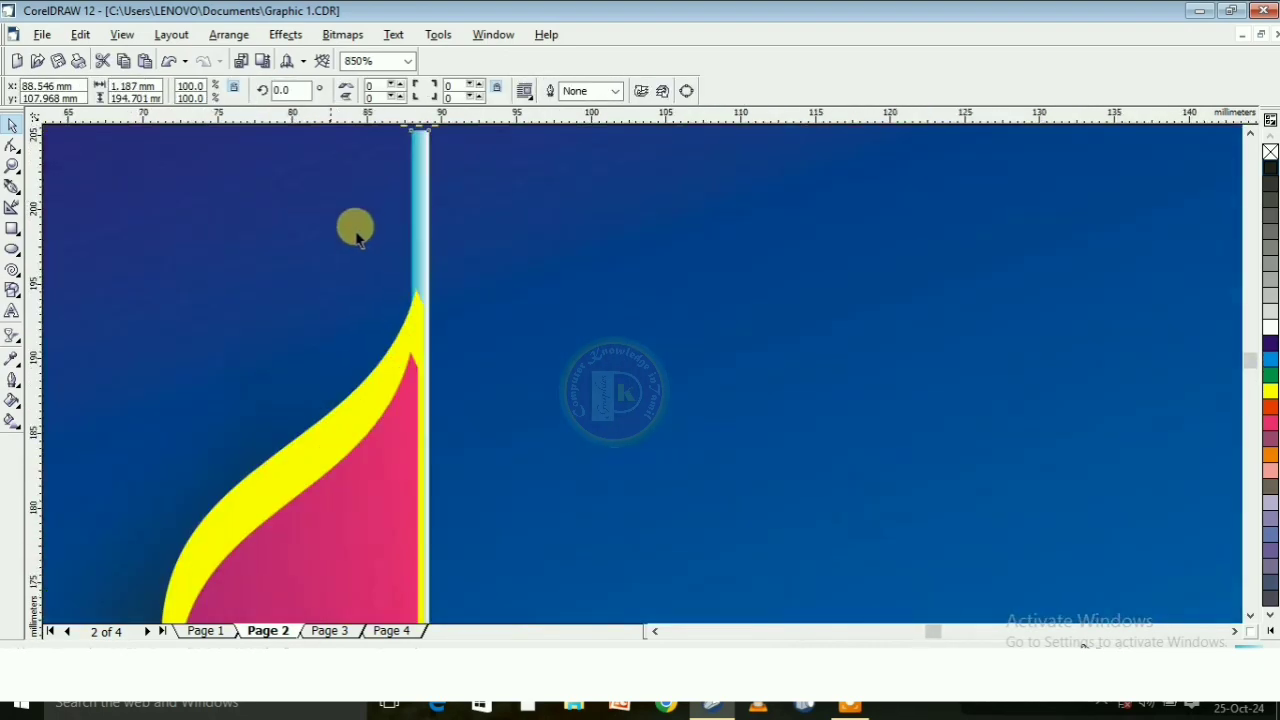
pyautogui.click(230, 36)
pyautogui.moveTo(257, 114)
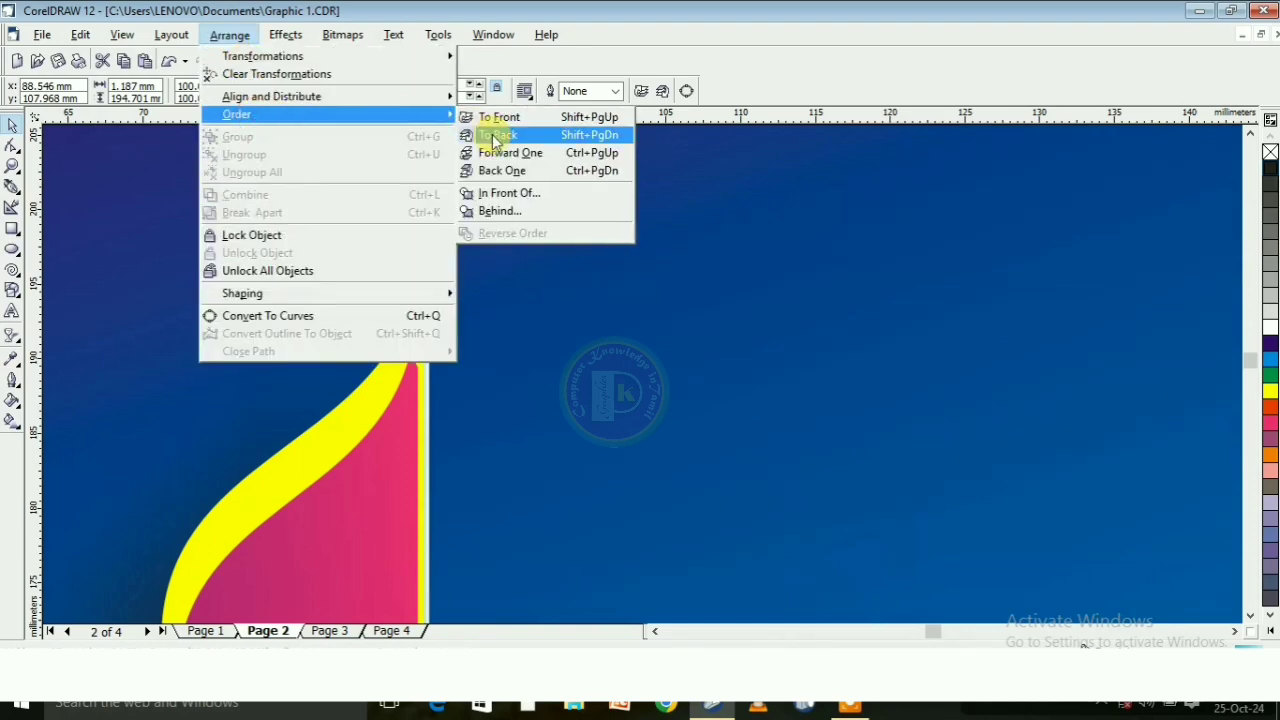
pyautogui.click(493, 135)
pyautogui.scroll(-10, 335, 126)
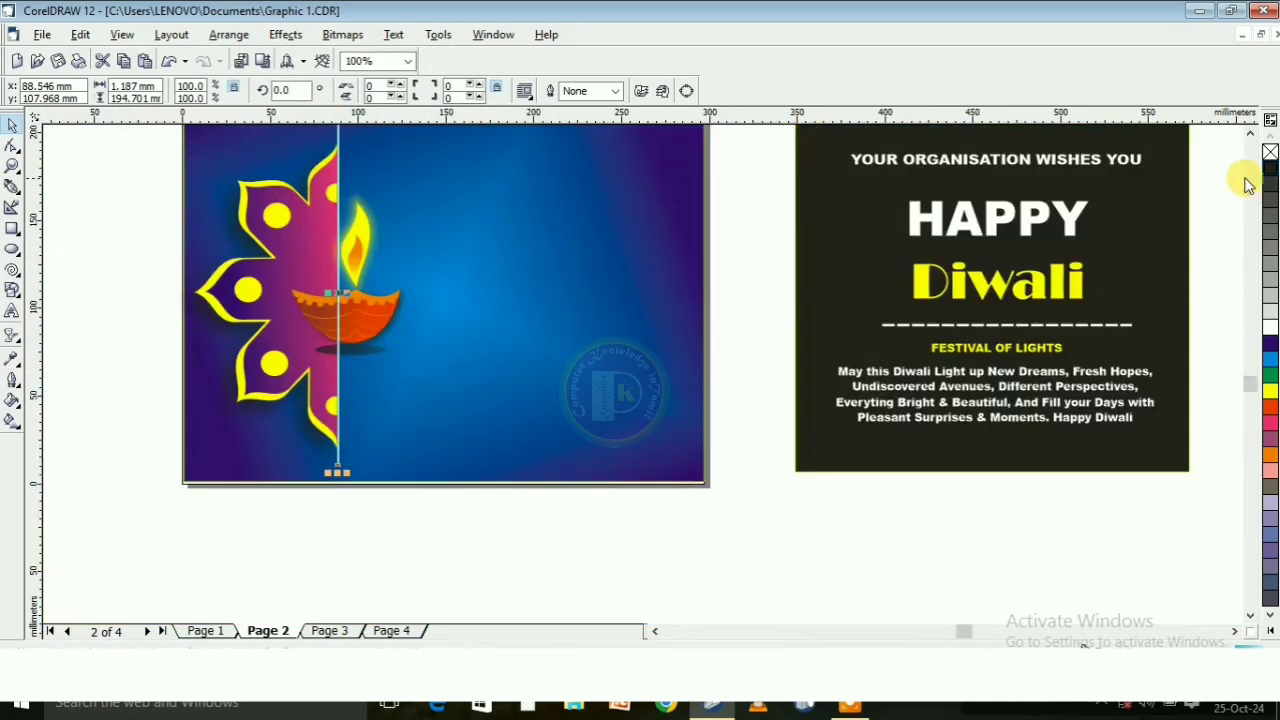
pyautogui.click(400, 531)
# Bring the lamp and its ellipse shadow to the front, over the white vertical line
pyautogui.scroll(-1, 373, 285)
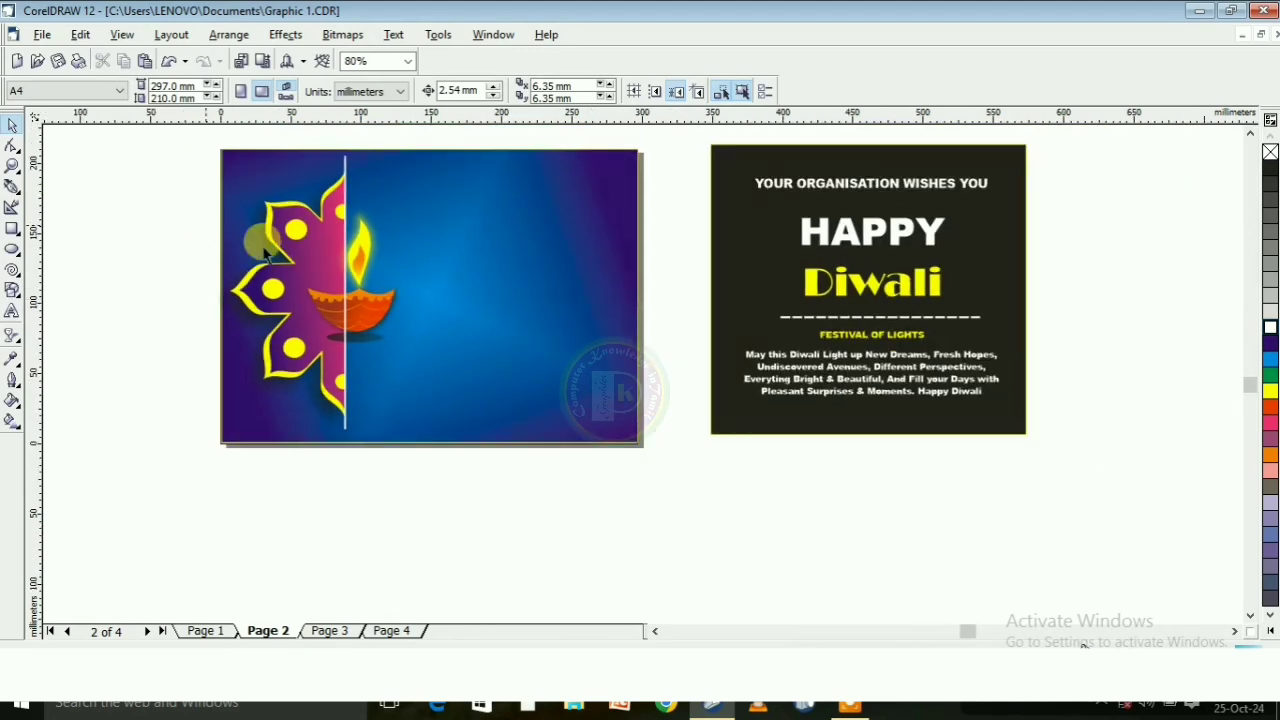
pyautogui.click(372, 300)
pyautogui.moveTo(672, 192); pyautogui.dragTo(311, 369)
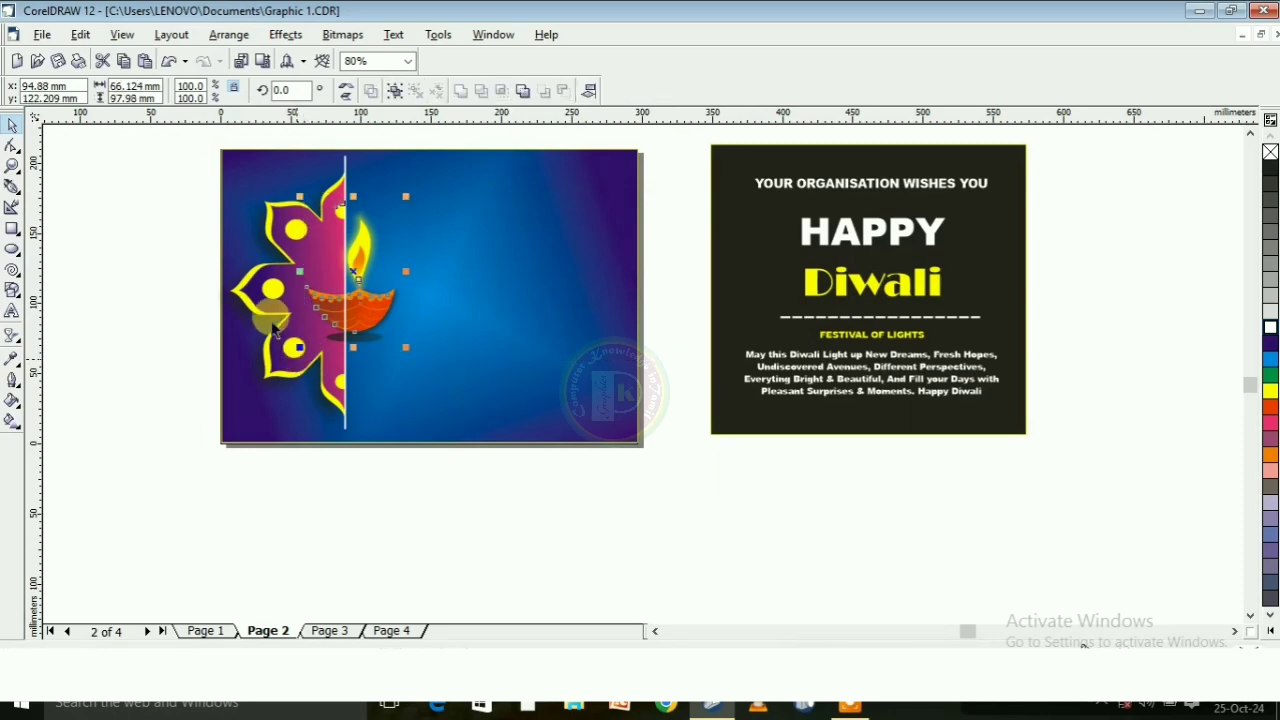
pyautogui.click(229, 34)
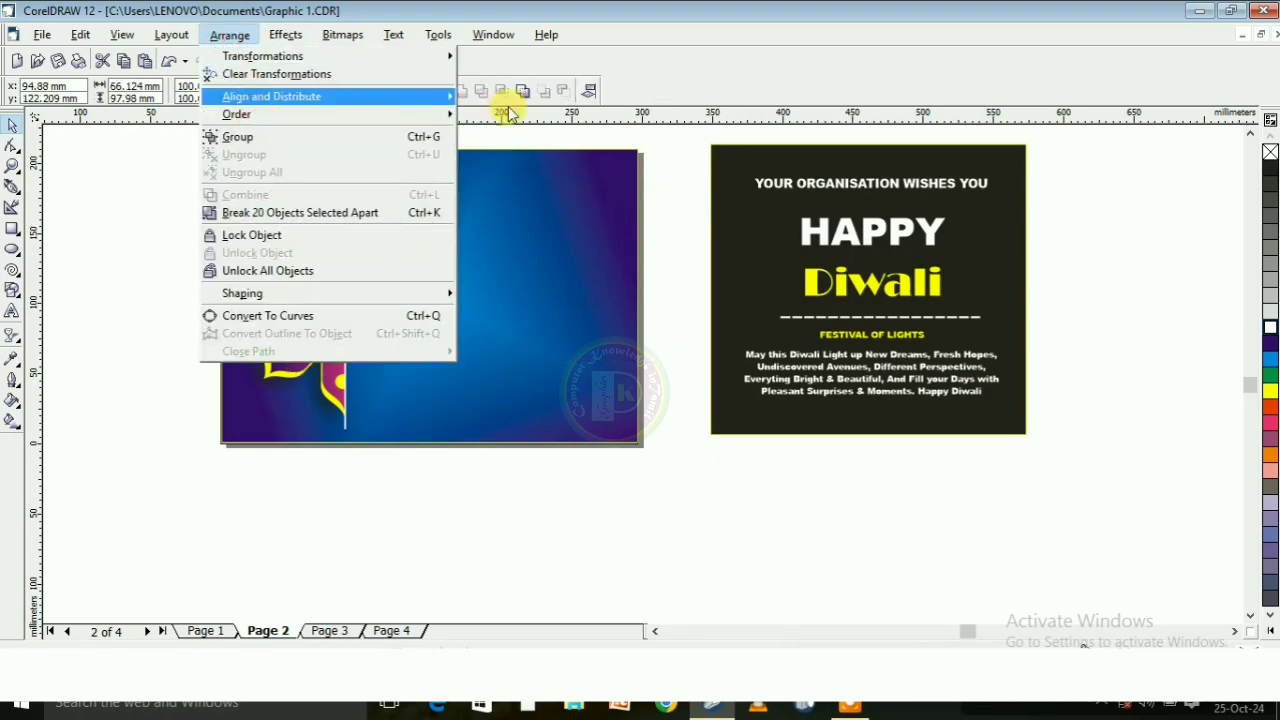
pyautogui.moveTo(420, 116)
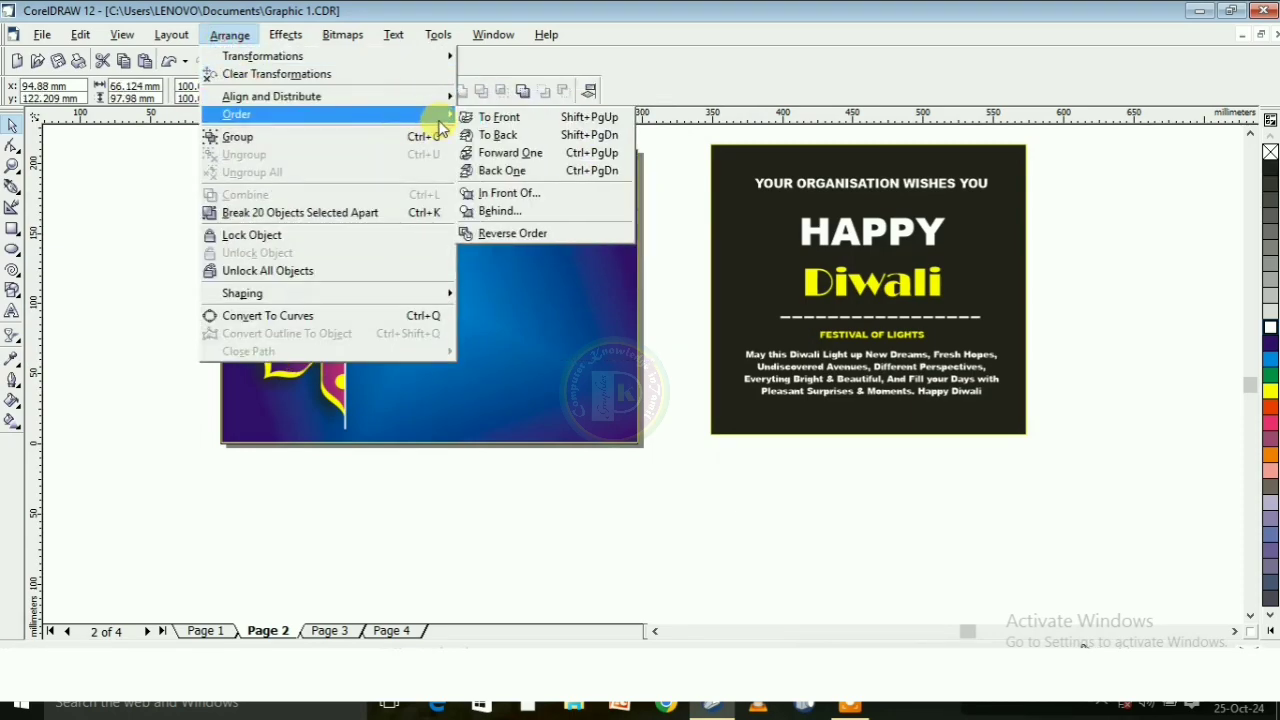
pyautogui.click(500, 119)
pyautogui.click(497, 510)
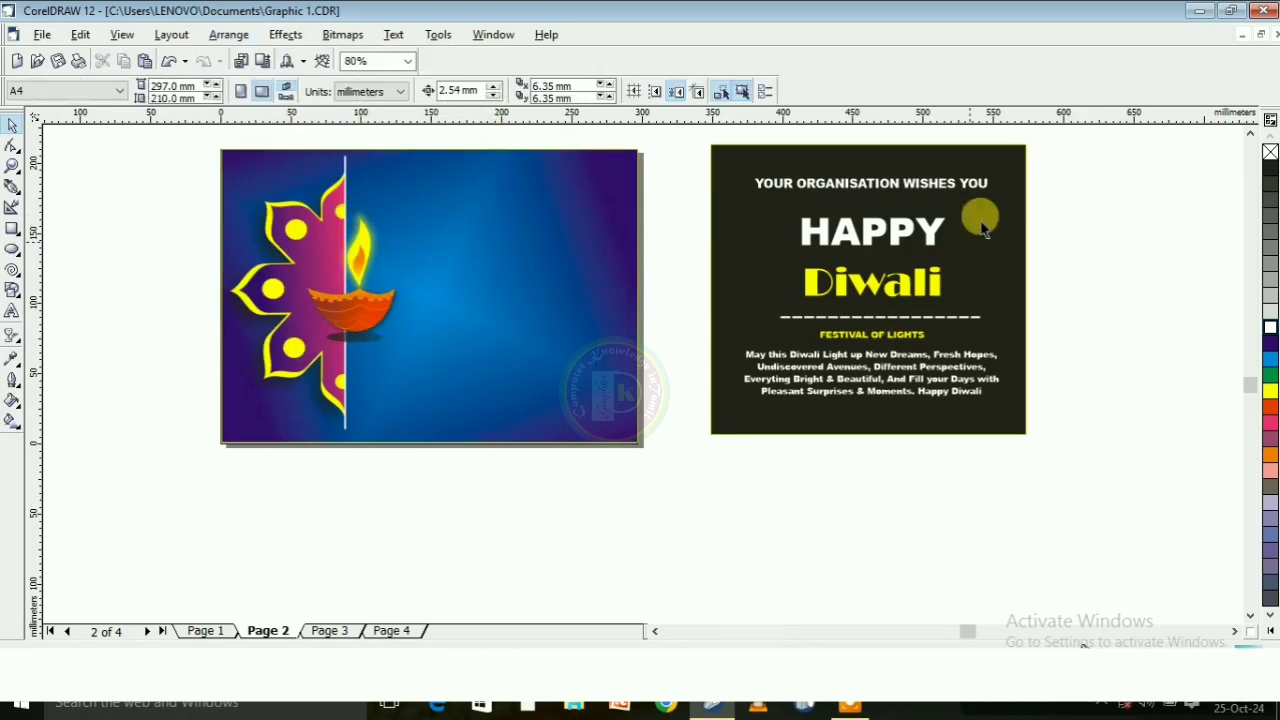
# Move all the greeting text and its dashed line from the dark rectangle onto the blue banner, beside the lamp
pyautogui.moveTo(1107, 146); pyautogui.dragTo(670, 395)
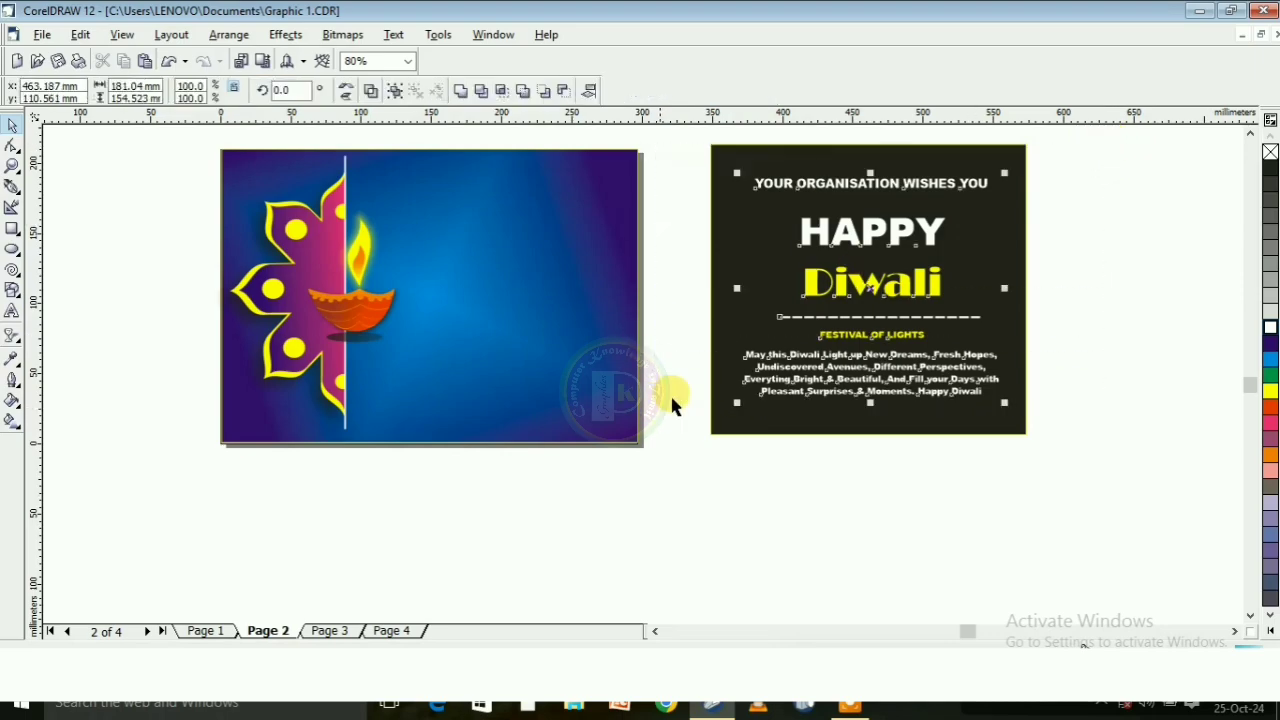
pyautogui.moveTo(870, 284); pyautogui.dragTo(507, 298)
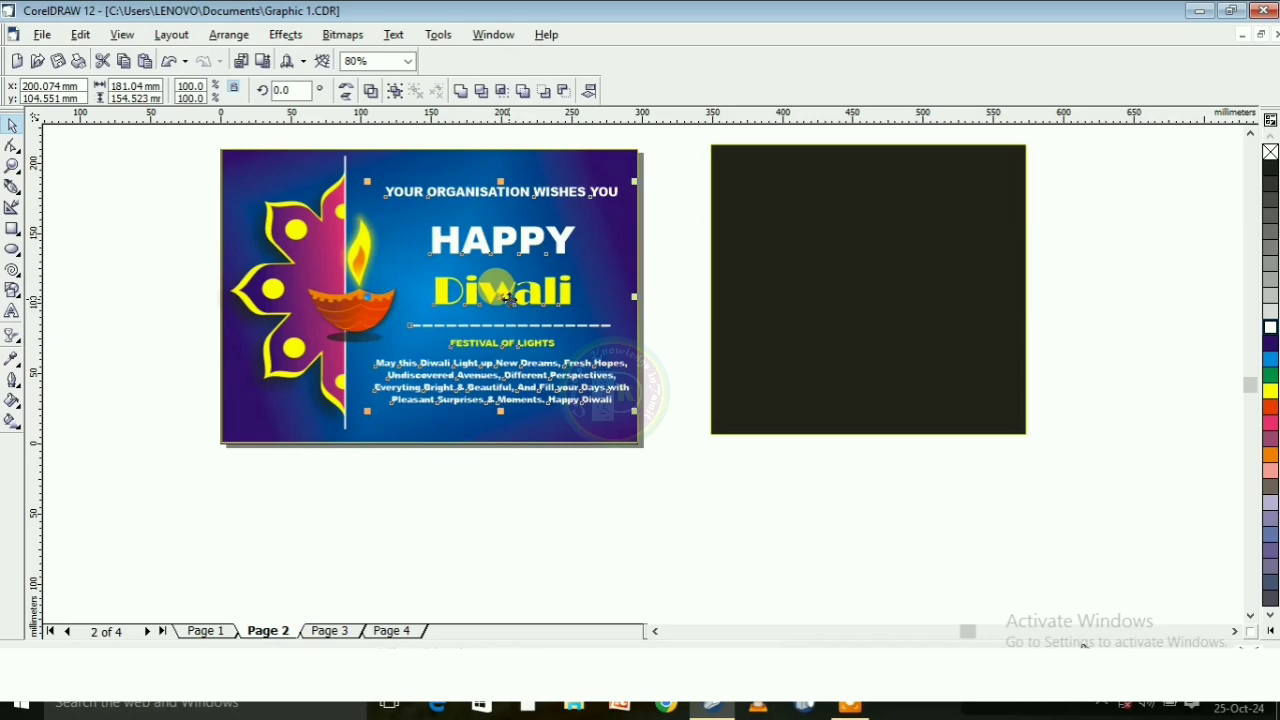
pyautogui.click(613, 517)
# Examine the finished Diwali banner as a whole and up close, checking the flower, lamp and greeting text layout
pyautogui.scroll(1, 343, 140)
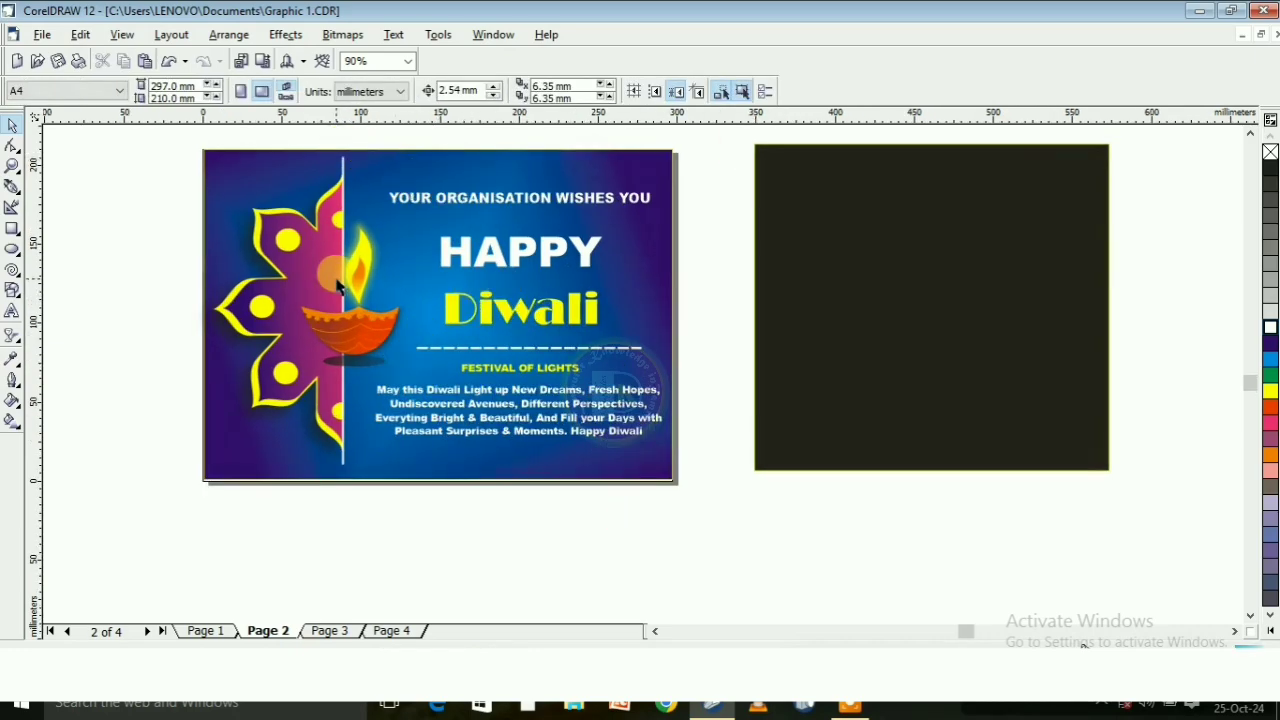
pyautogui.scroll(-2, 350, 240)
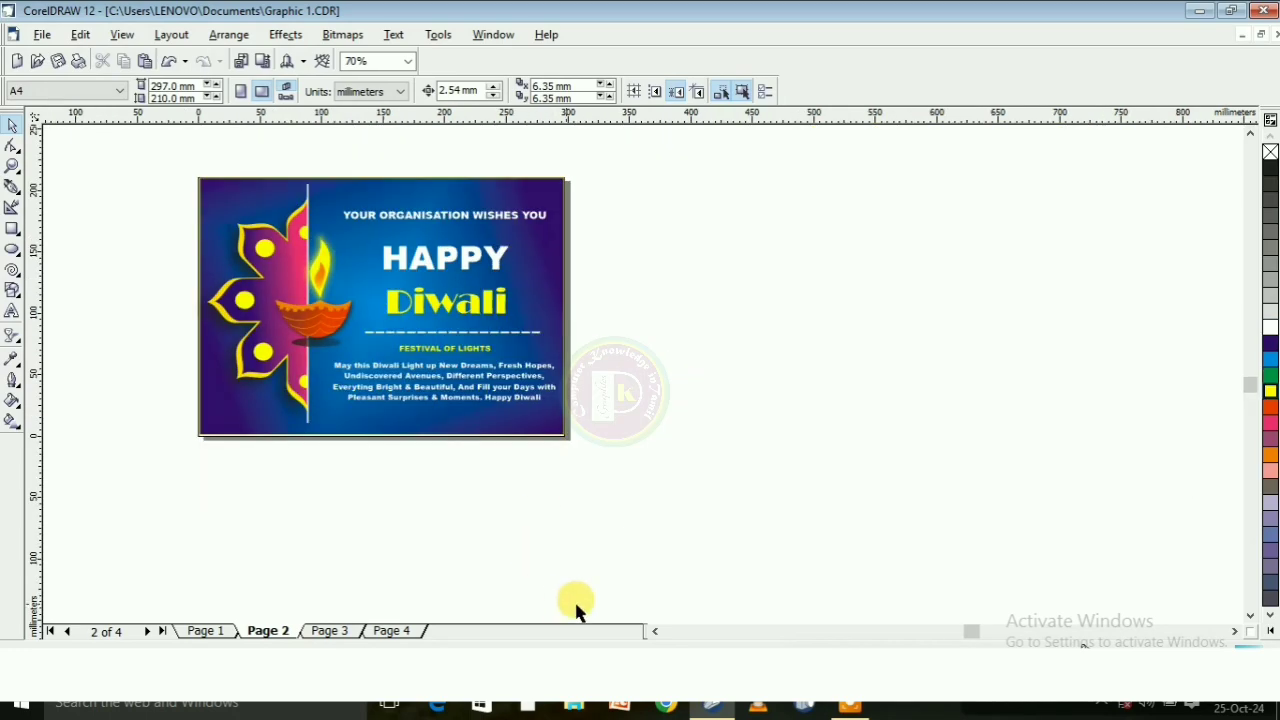
pyautogui.click(655, 631)
pyautogui.scroll(2, 480, 171)
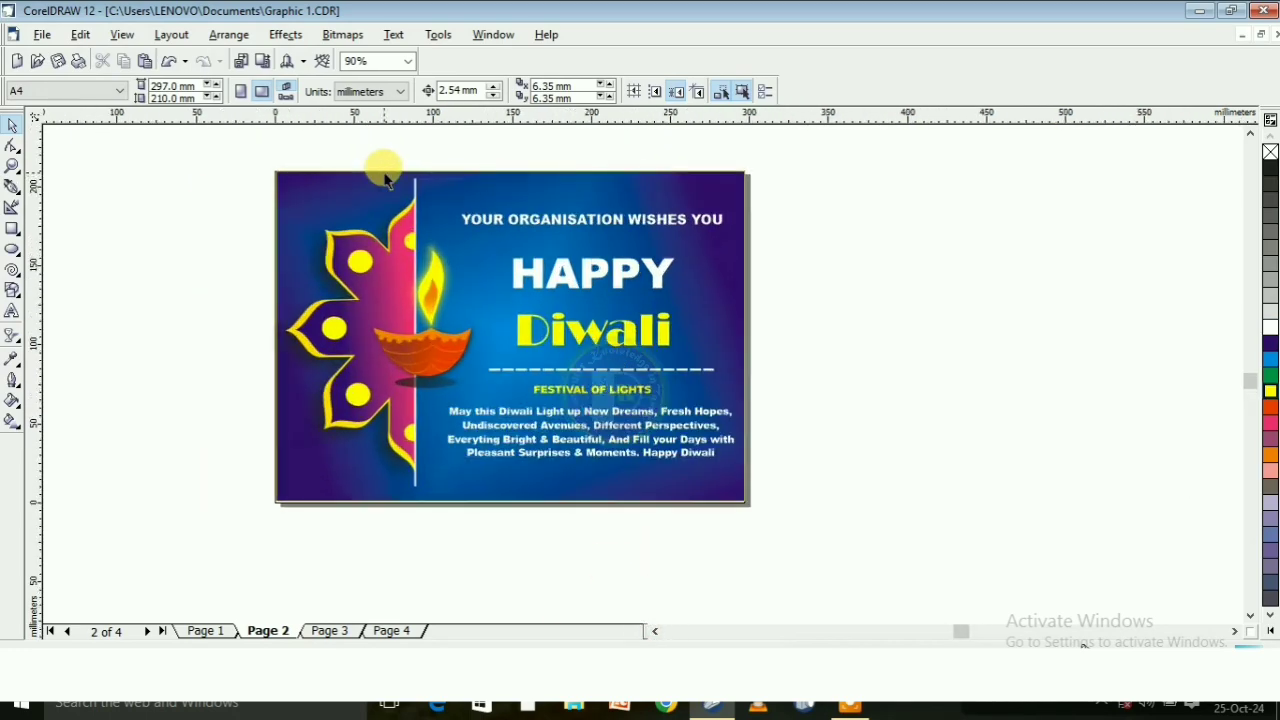
pyautogui.scroll(1, 385, 178)
pyautogui.scroll(2, 386, 170)
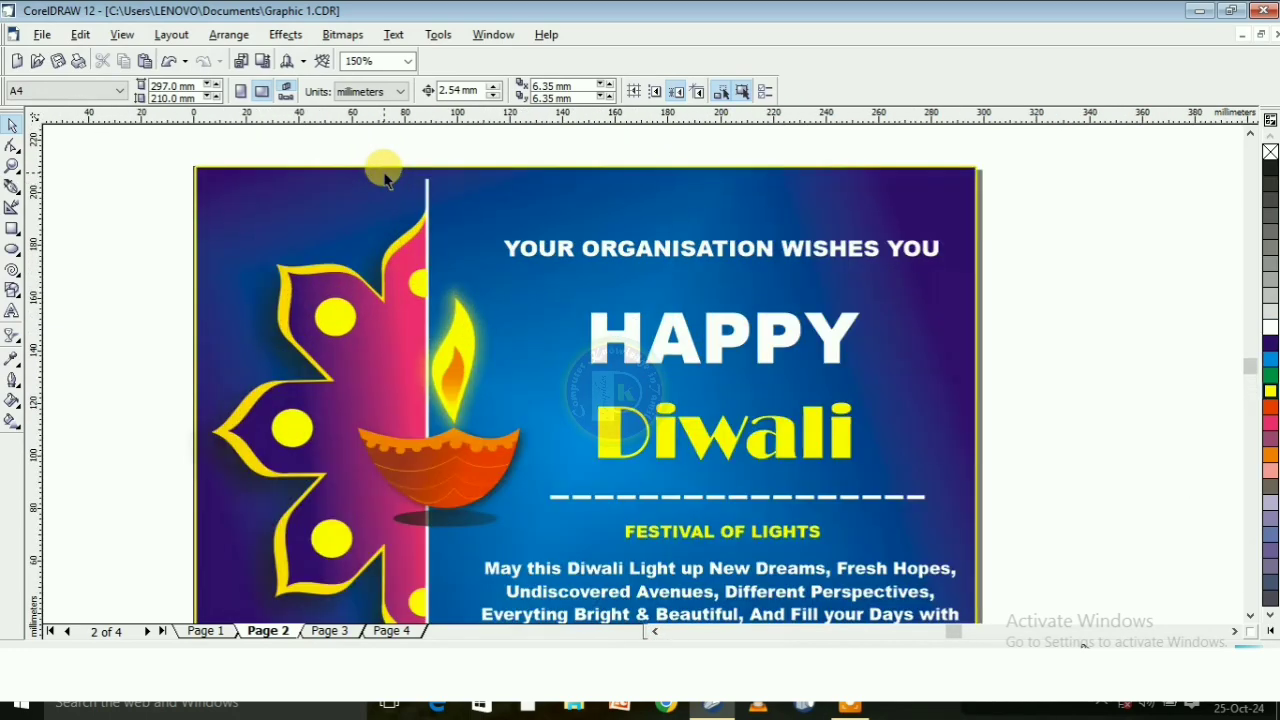
pyautogui.scroll(-2, 386, 168)
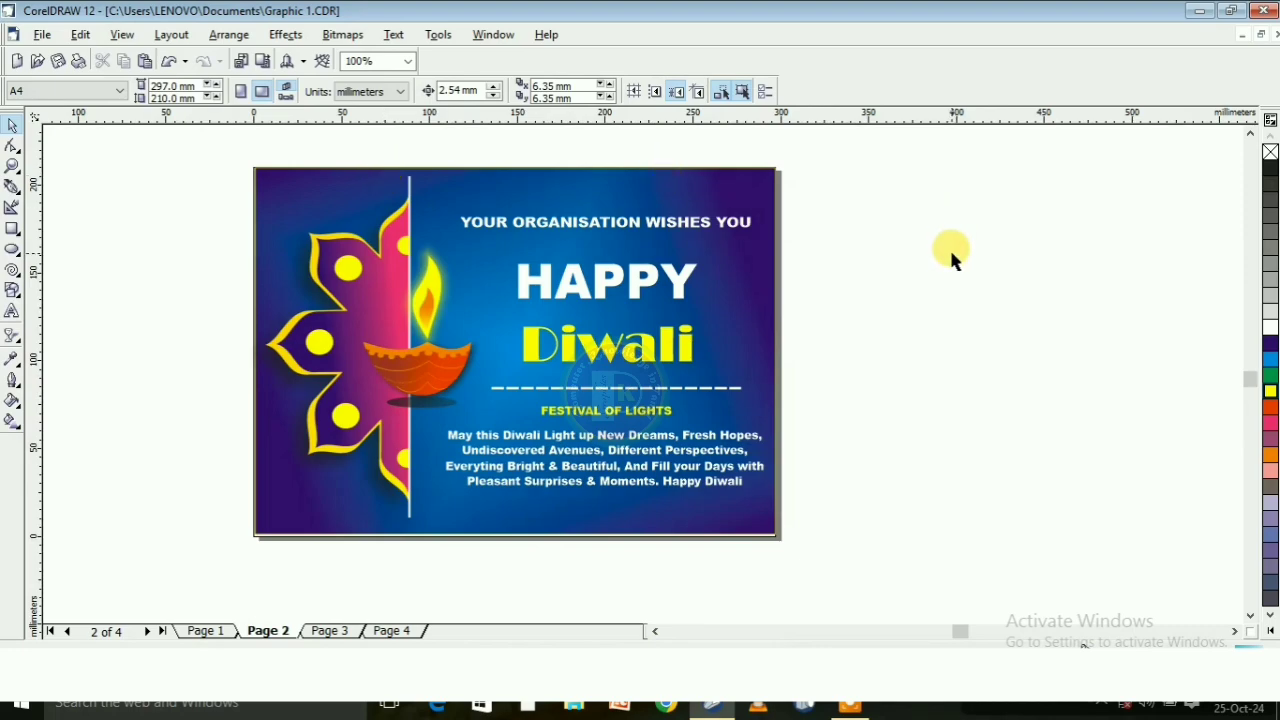